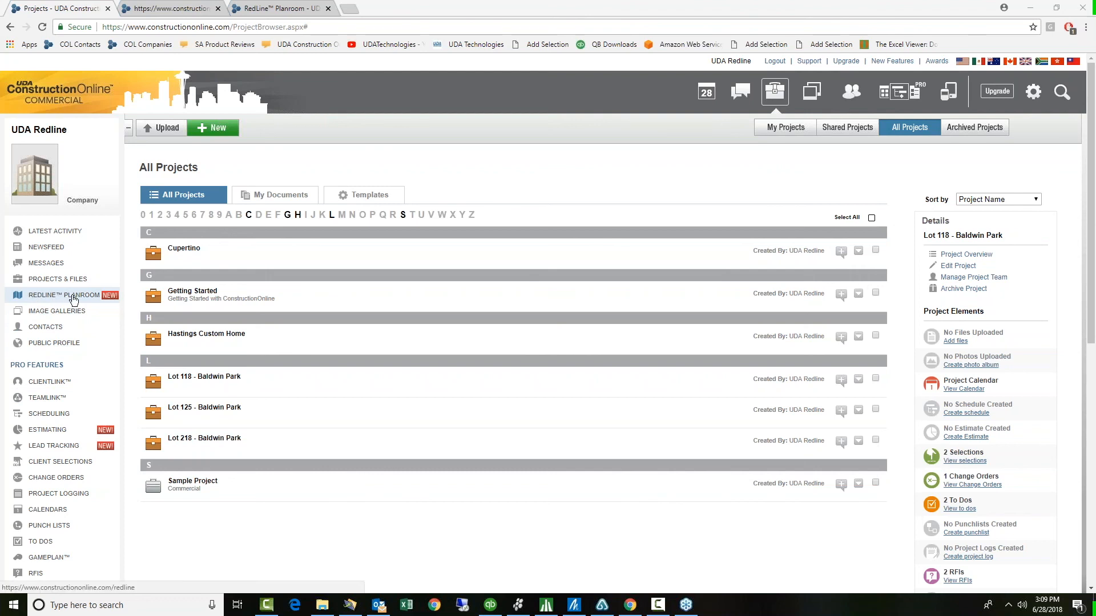
# Switch to the RedLine Planroom project list and open the available actions for the Cupertino project
pyautogui.click(147, 9)
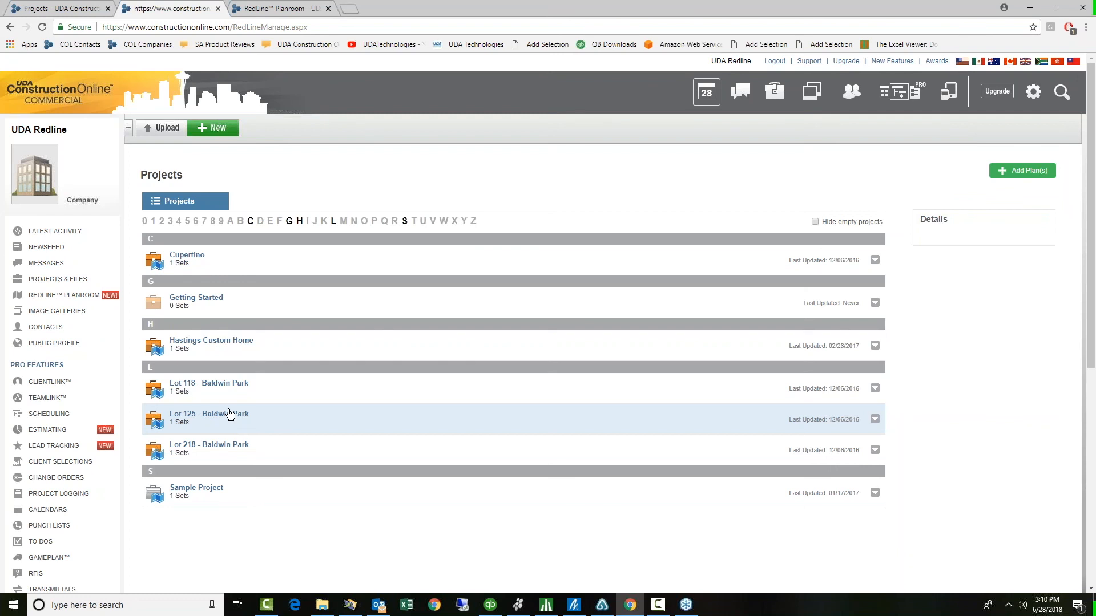
pyautogui.click(877, 260)
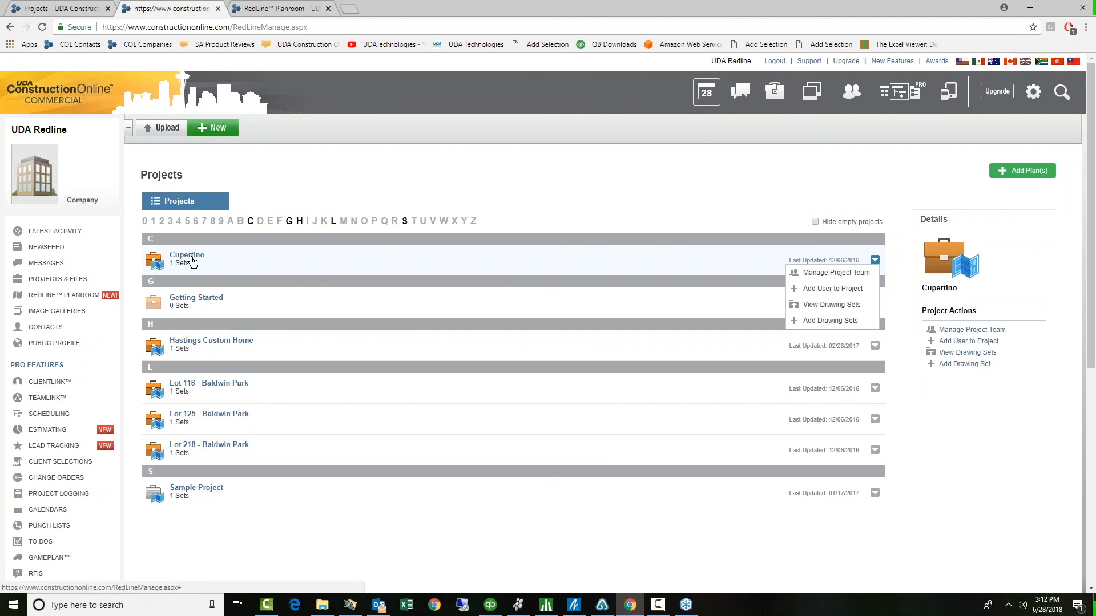
# In the Lot 118 - Baldwin Park house plans, view basic floor plan P2 up close and return to basic floor plan P1
pyautogui.click(274, 8)
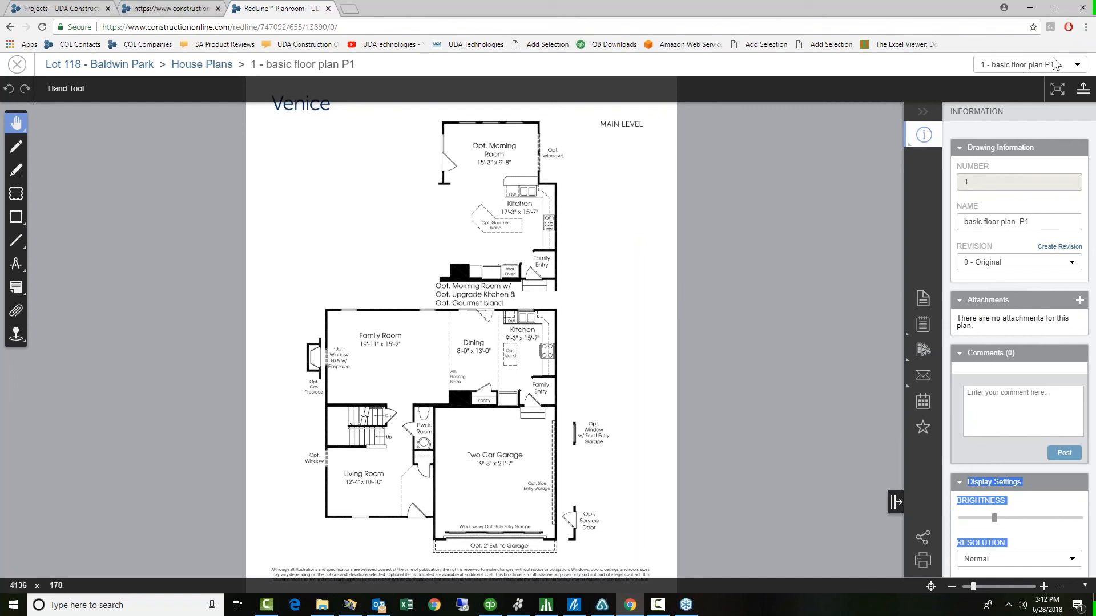
pyautogui.click(1077, 65)
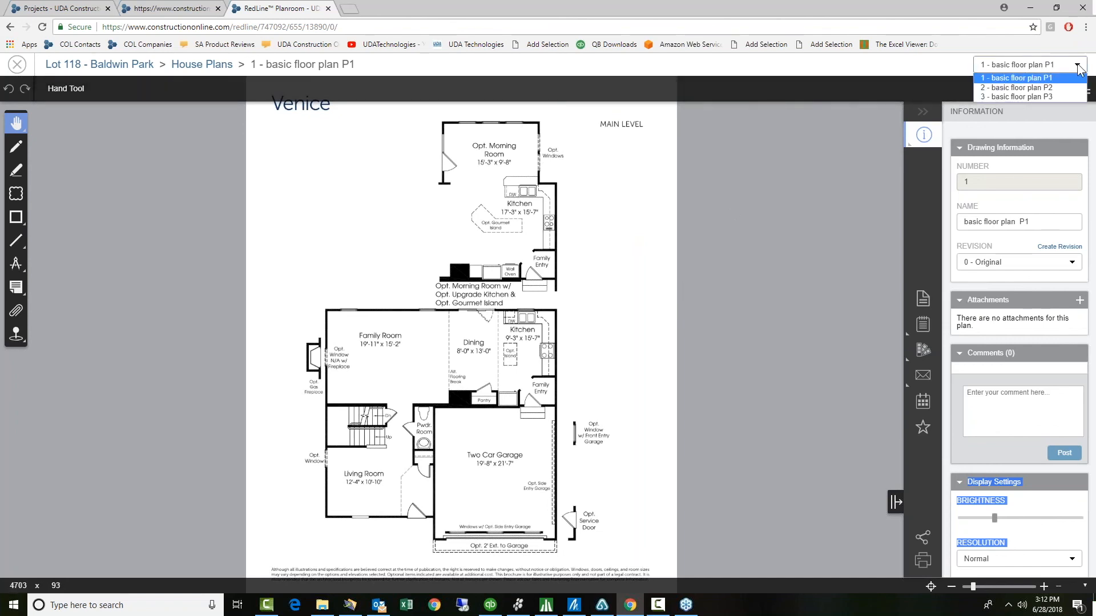
pyautogui.click(1038, 88)
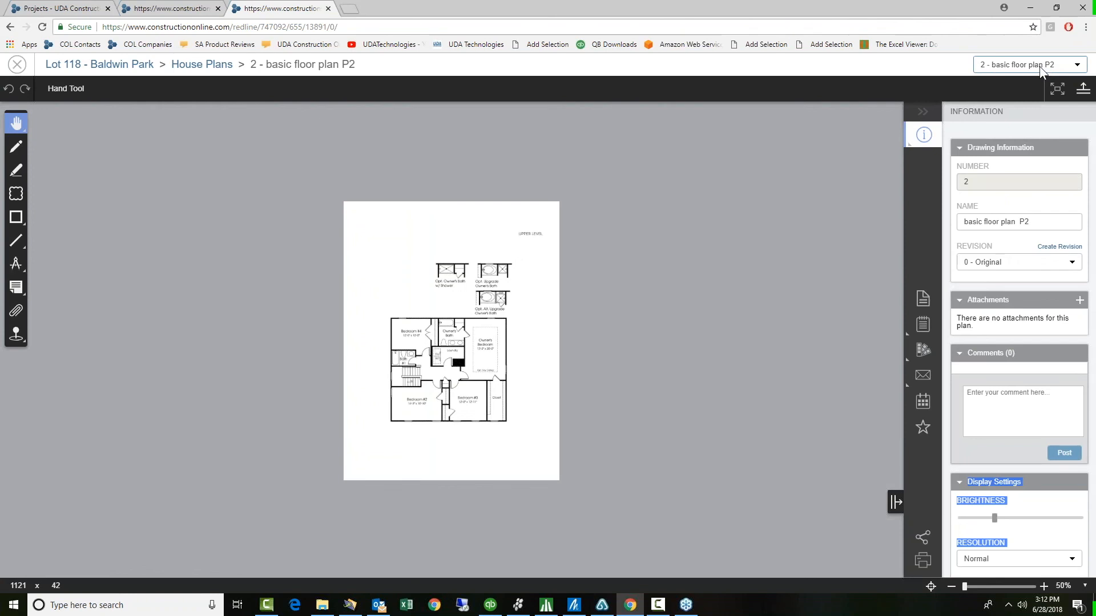
pyautogui.scroll(1, 506, 383)
pyautogui.scroll(3, 507, 382)
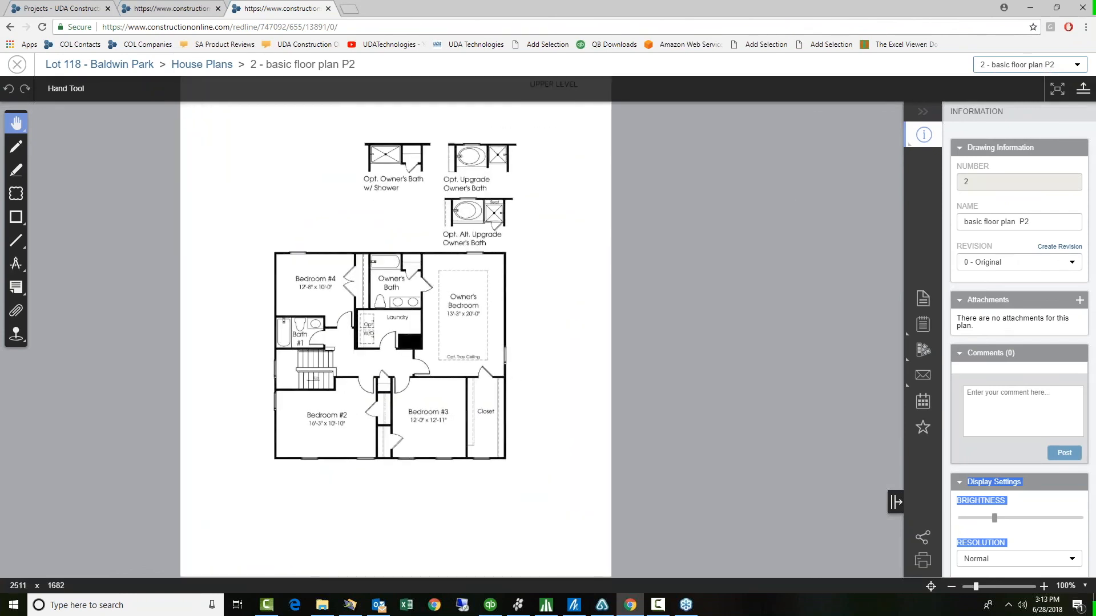
pyautogui.click(1060, 67)
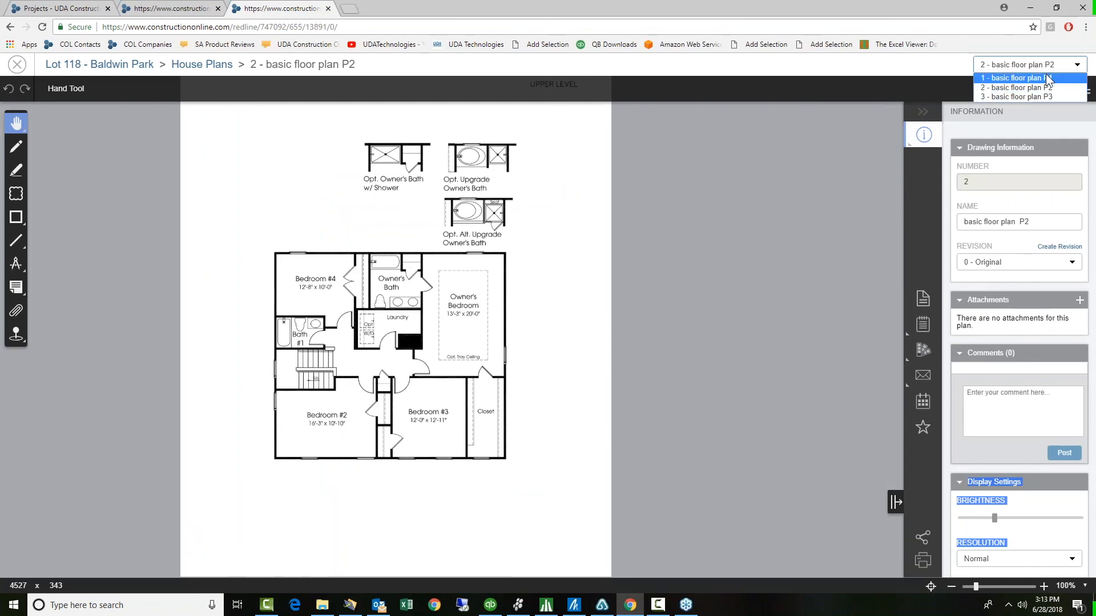
pyautogui.click(1048, 78)
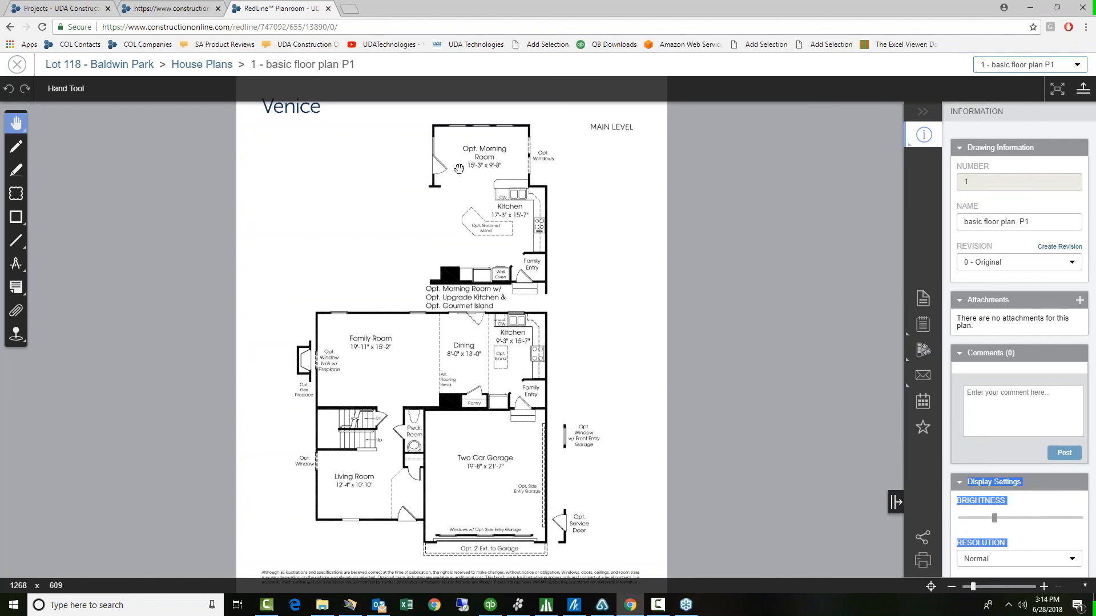
# Examine the main level floor plan, from the morning room and optional kitchen down to the living room and garage
pyautogui.click(18, 122)
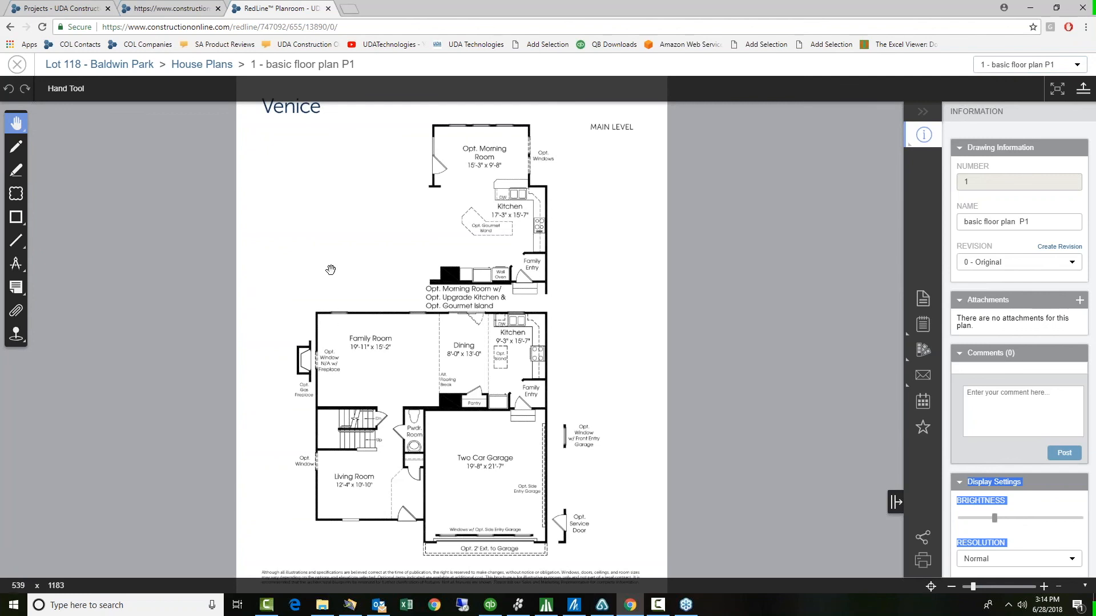
pyautogui.moveTo(328, 269)
pyautogui.mouseDown()
pyautogui.moveTo(316, 264)
pyautogui.moveTo(318, 216)
pyautogui.moveTo(320, 296)
pyautogui.moveTo(334, 289)
pyautogui.mouseUp()
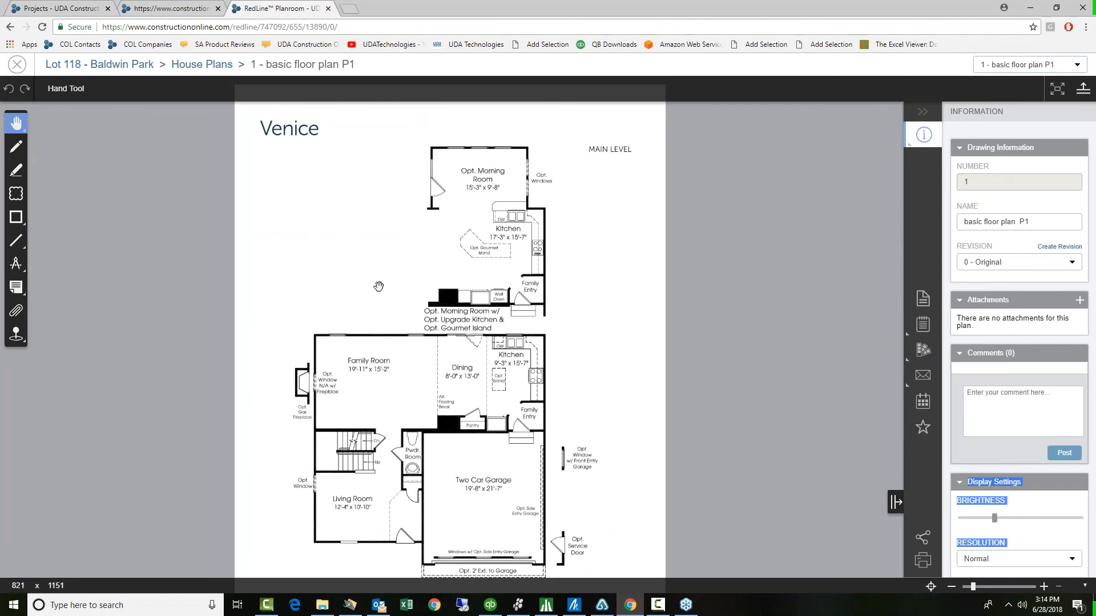
pyautogui.moveTo(379, 284); pyautogui.dragTo(366, 279)
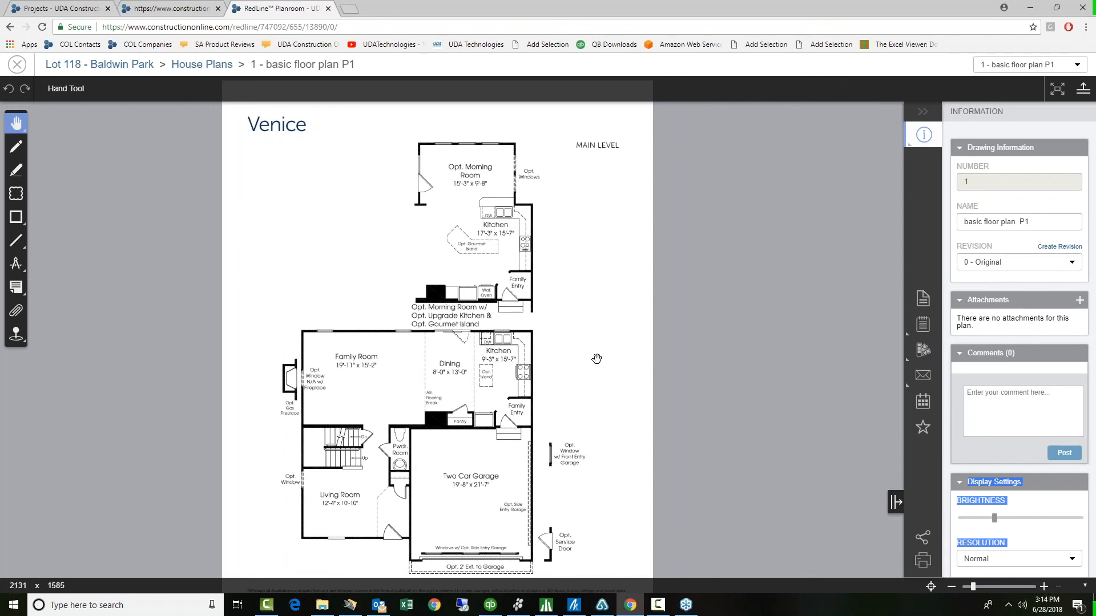
pyautogui.moveTo(596, 358); pyautogui.dragTo(620, 420)
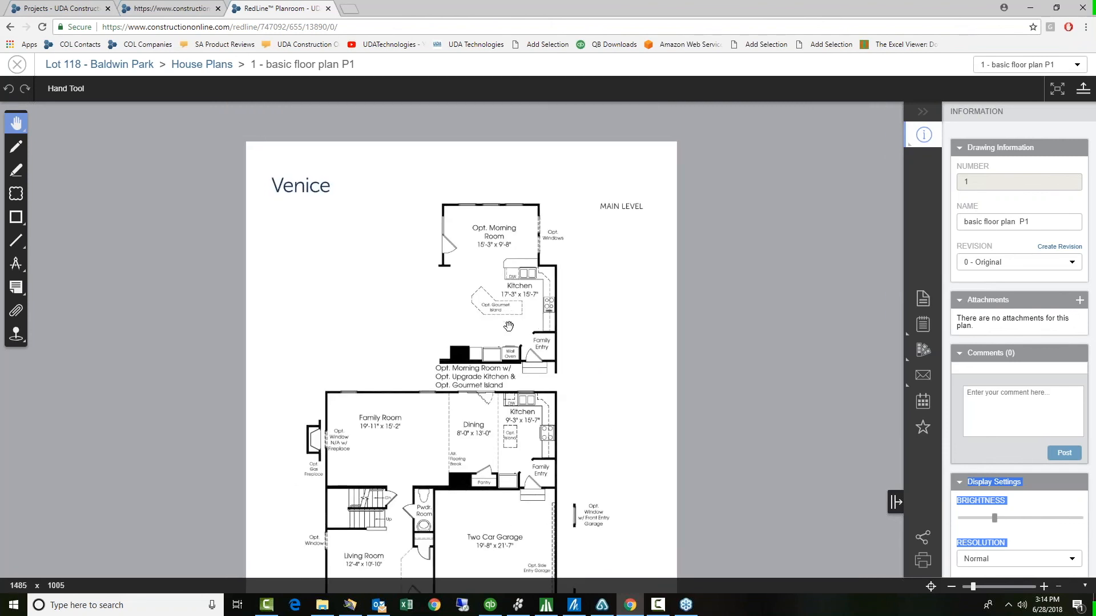
pyautogui.scroll(1, 508, 326)
pyautogui.scroll(1, 505, 327)
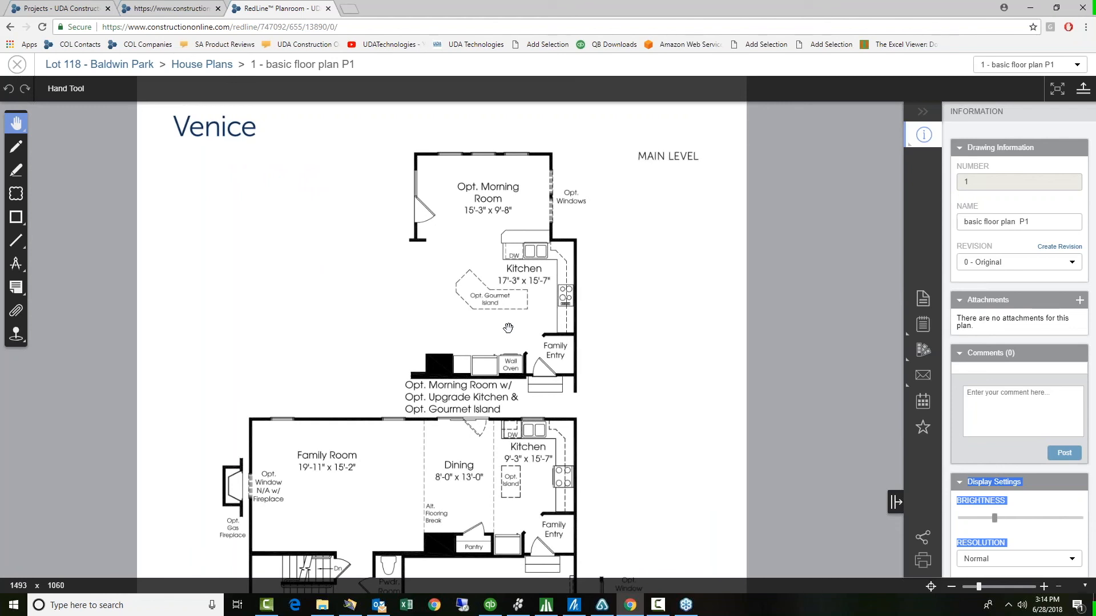
pyautogui.scroll(1, 508, 327)
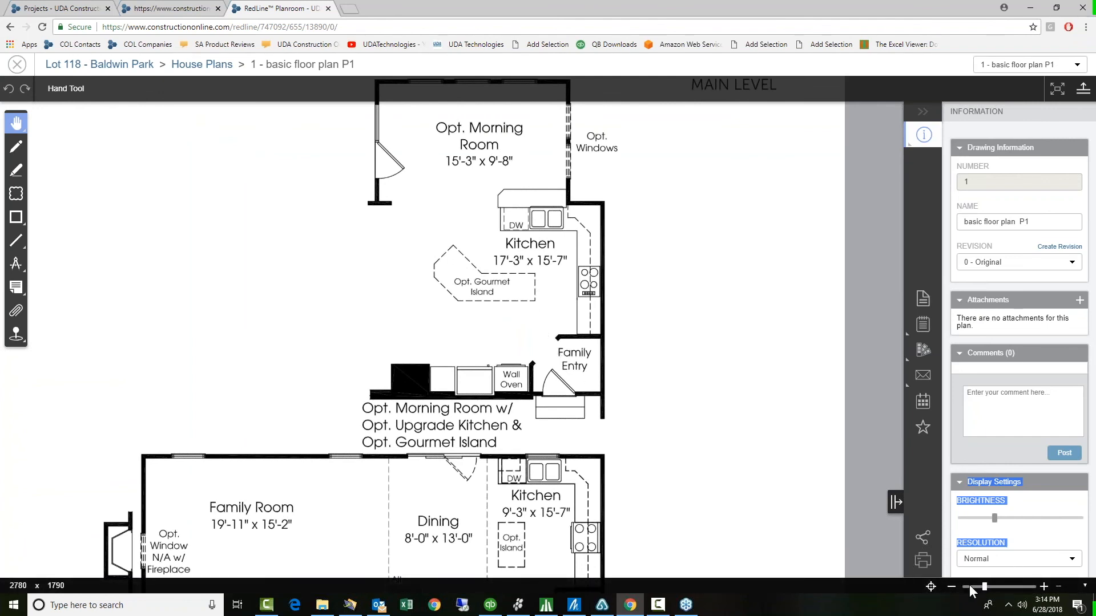
pyautogui.click(1043, 588)
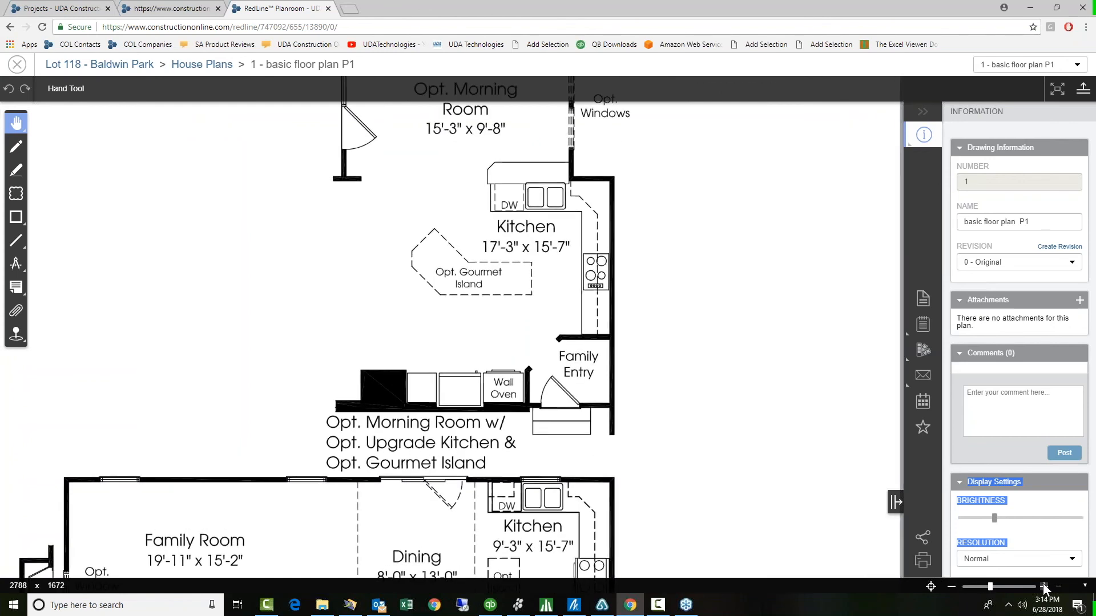
pyautogui.click(1044, 587)
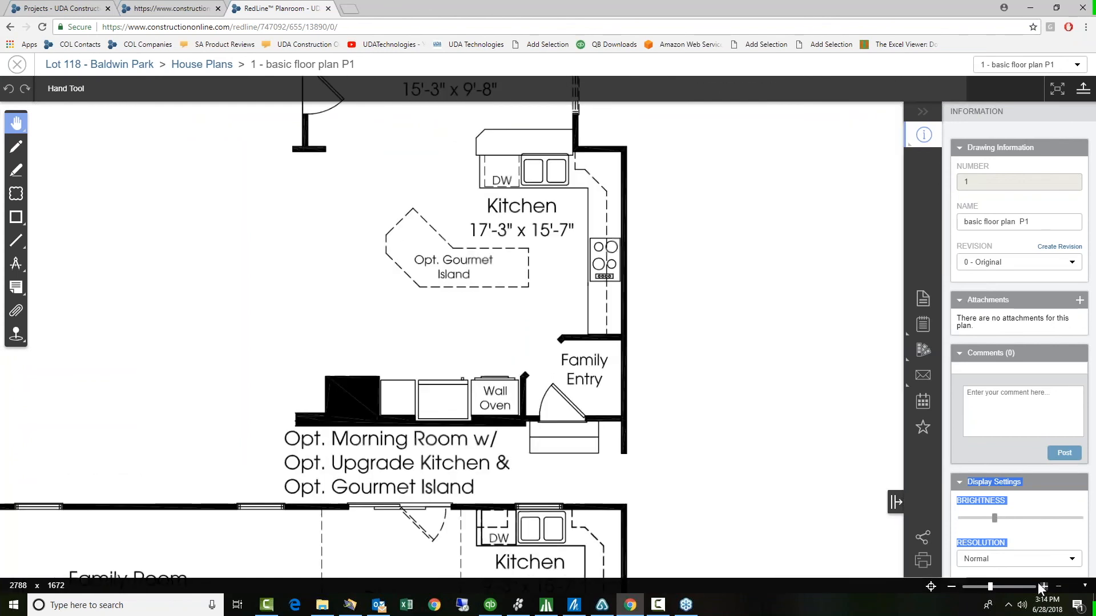
pyautogui.click(952, 586)
pyautogui.click(951, 586)
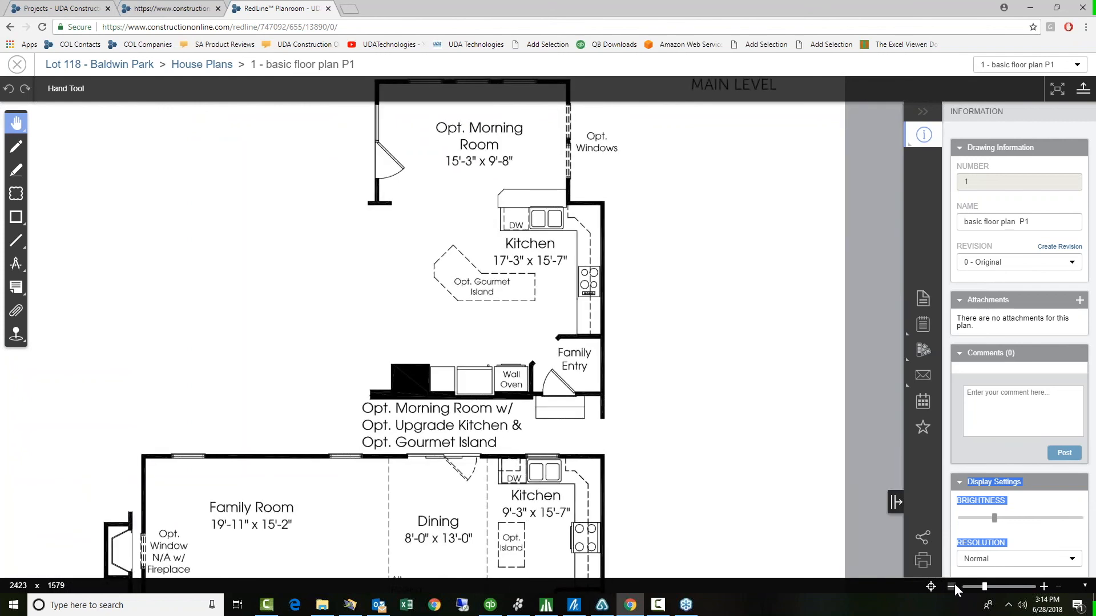
pyautogui.click(952, 586)
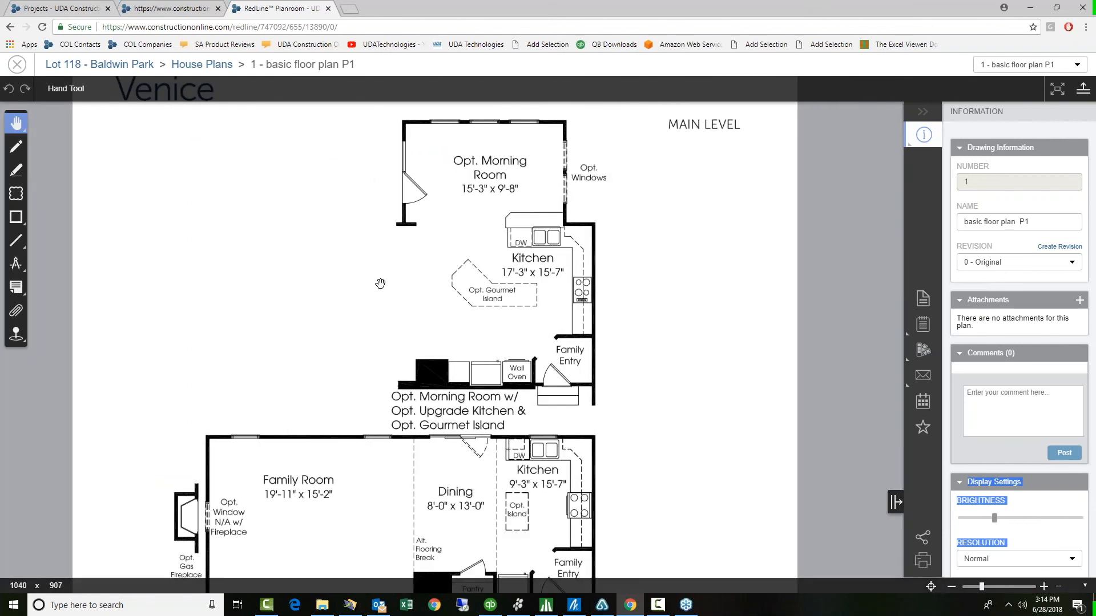
pyautogui.scroll(-2, 379, 283)
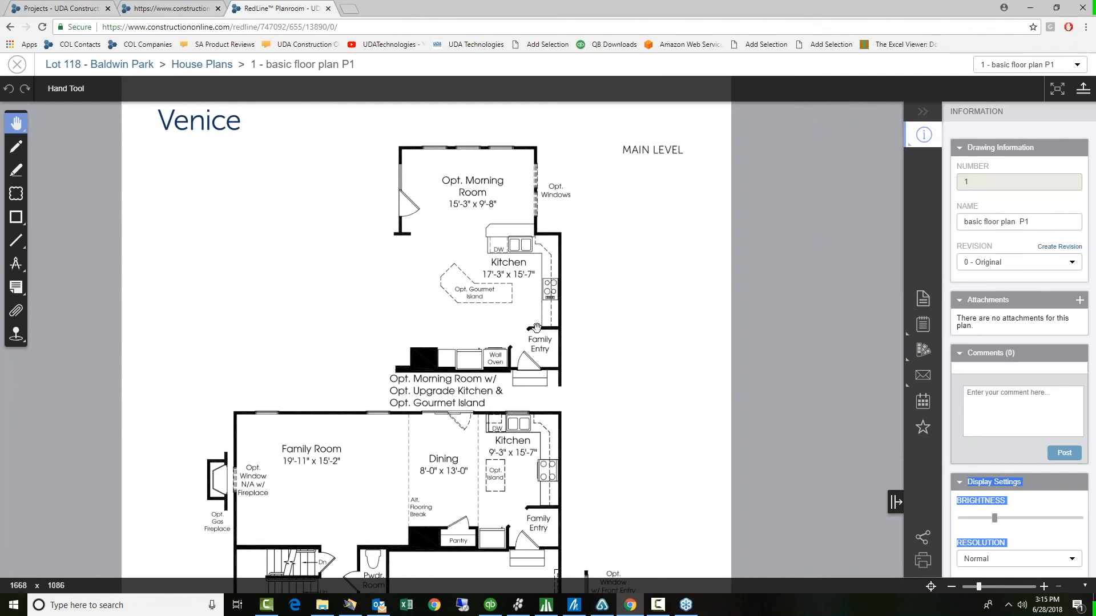
pyautogui.moveTo(630, 447); pyautogui.dragTo(679, 314)
# Draw a red freehand stroke of width 1 over the Family Room label
pyautogui.moveTo(18, 136)
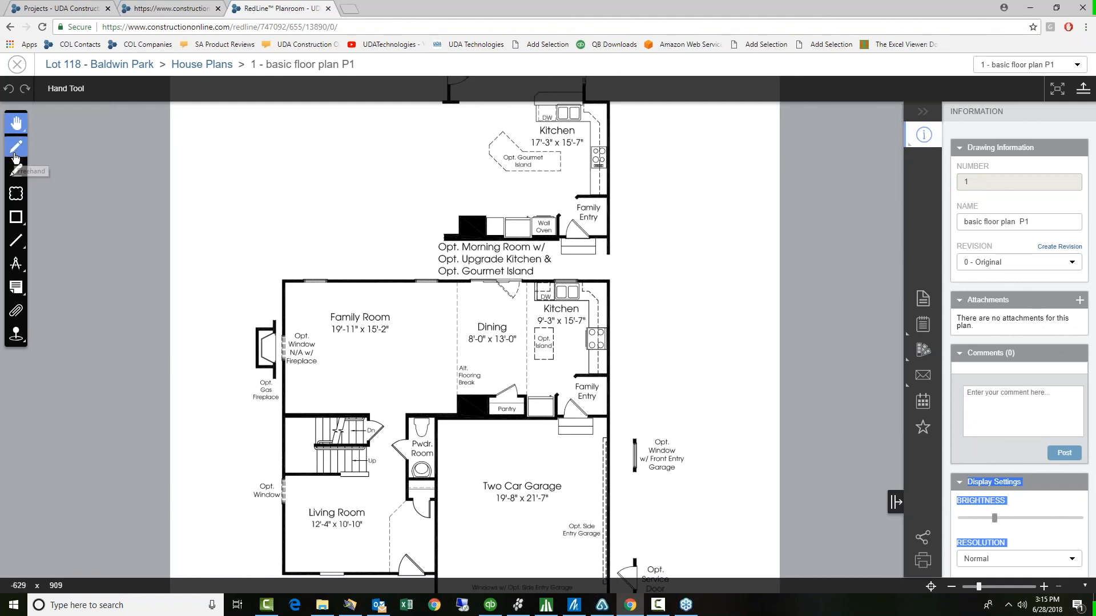
pyautogui.click(16, 153)
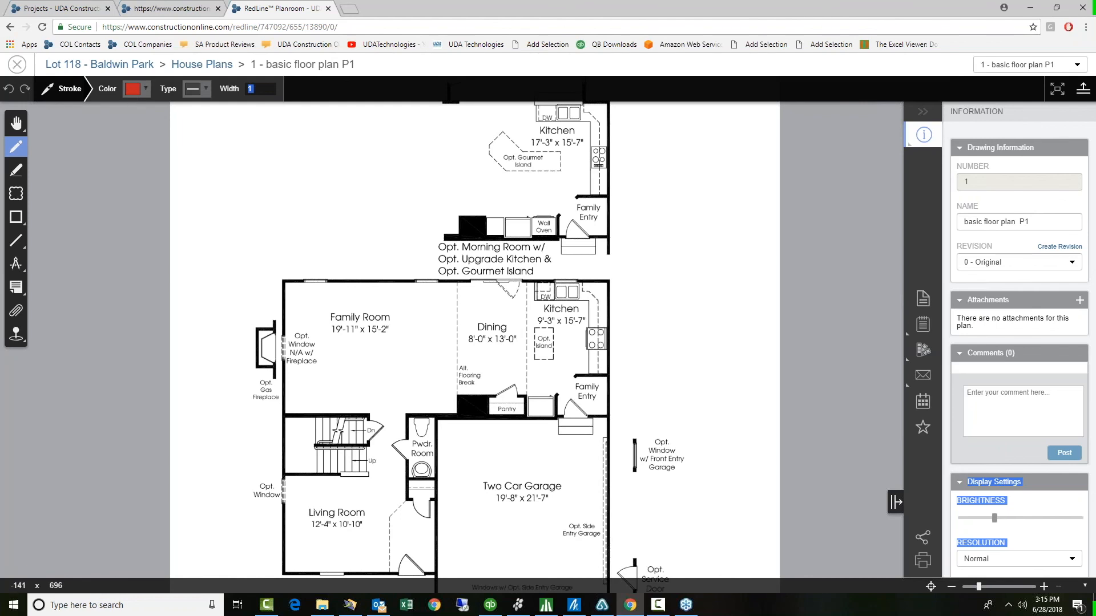
pyautogui.click(137, 89)
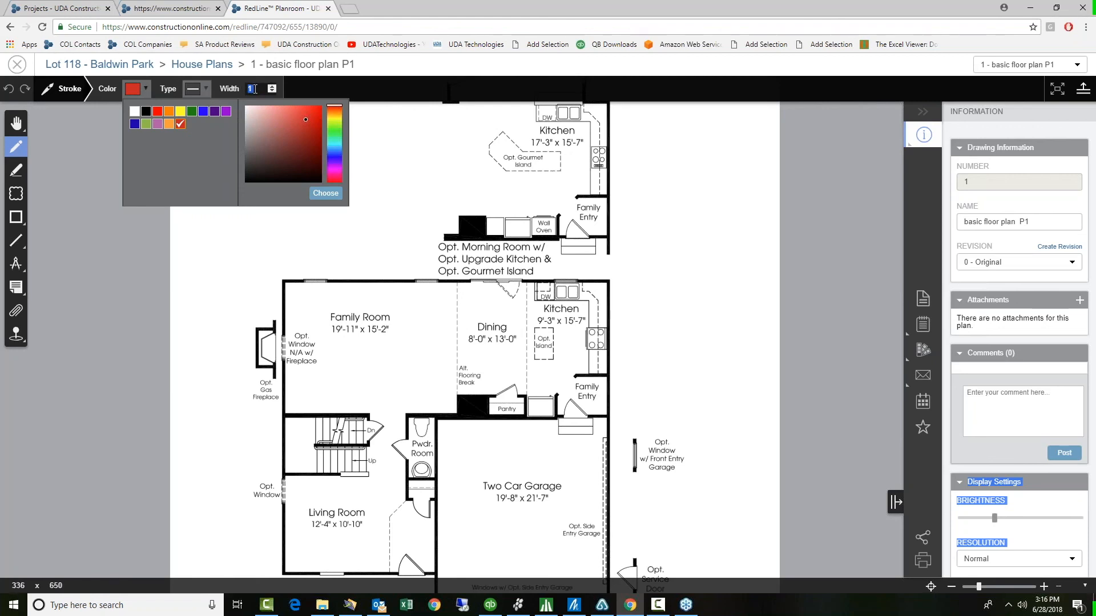
pyautogui.click(244, 247)
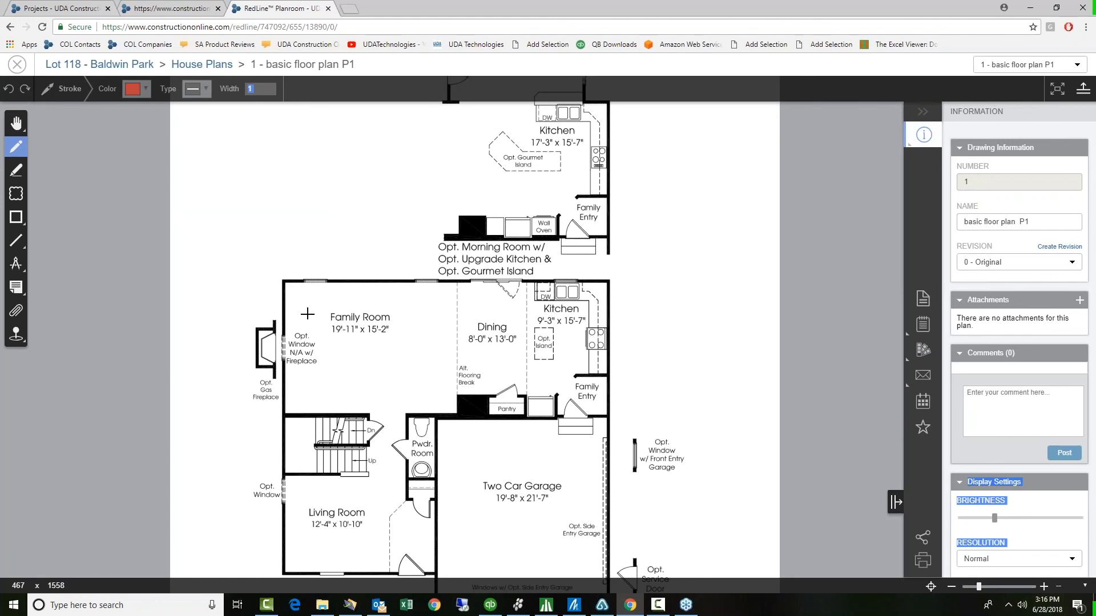
pyautogui.moveTo(401, 306); pyautogui.dragTo(404, 309)
pyautogui.moveTo(333, 300)
pyautogui.mouseDown()
pyautogui.moveTo(335, 345)
pyautogui.moveTo(391, 341)
pyautogui.moveTo(412, 320)
pyautogui.moveTo(393, 318)
pyautogui.mouseUp()
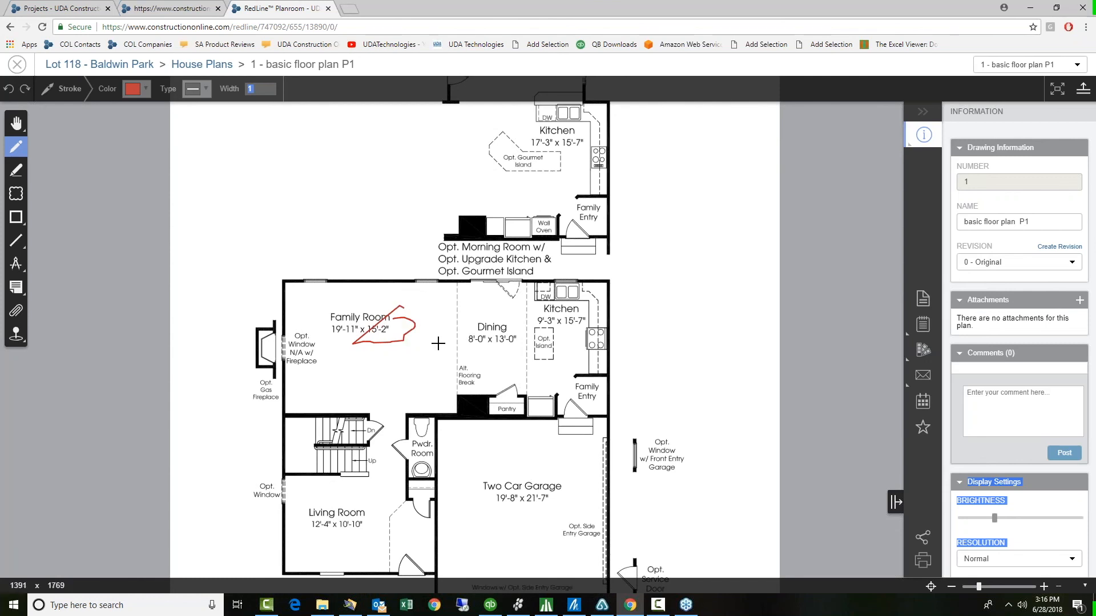
# Add red freehand strokes over the dining area, around the optional gourmet island and in the blank area beside the lower kitchen
pyautogui.click(16, 123)
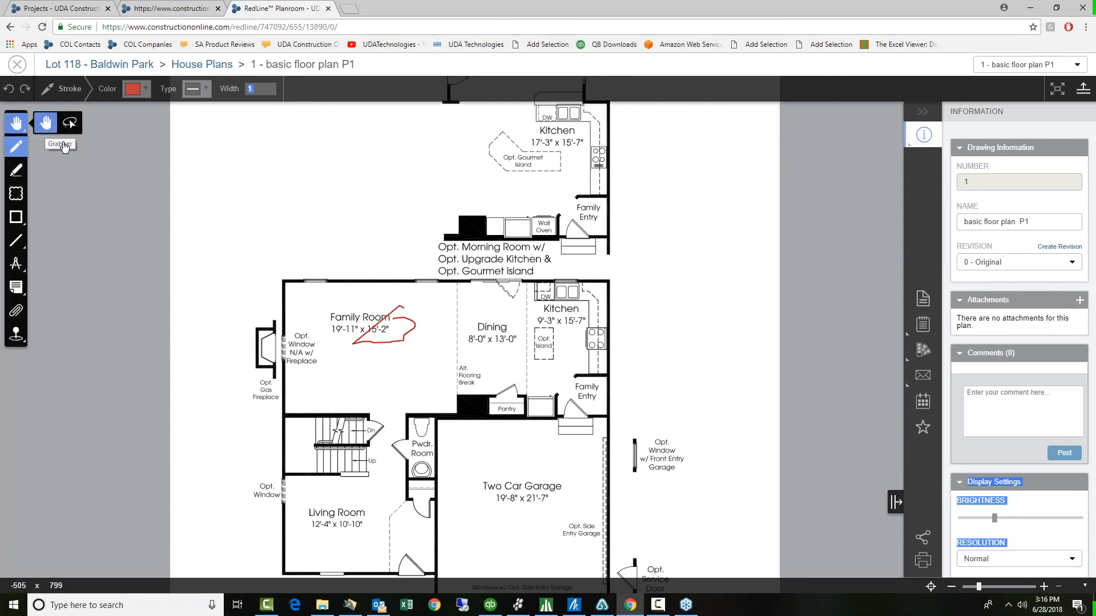
pyautogui.click(45, 124)
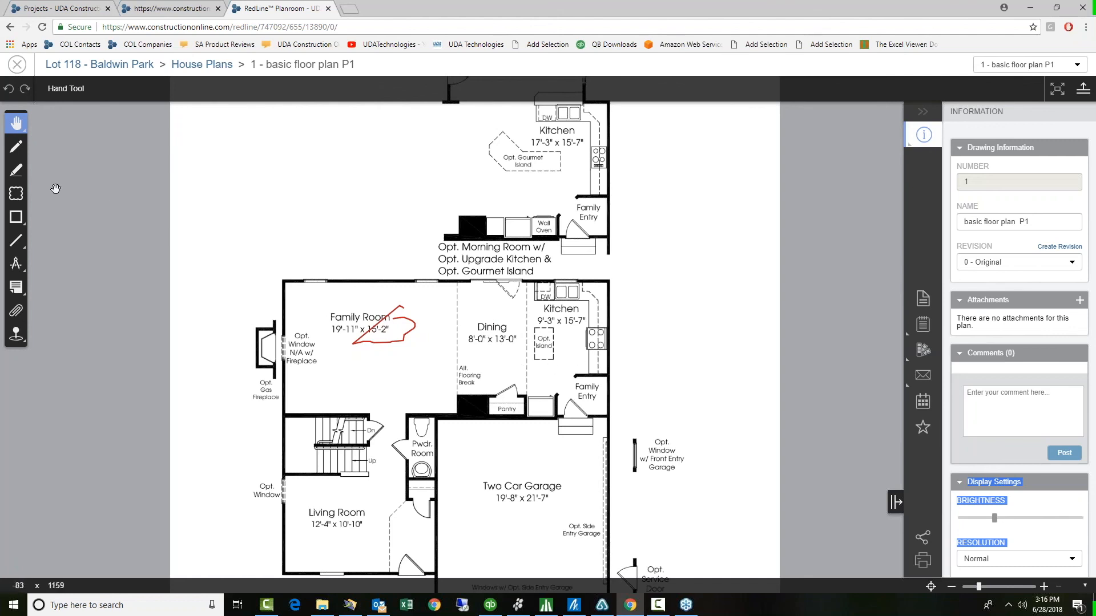
pyautogui.click(17, 149)
pyautogui.moveTo(500, 314)
pyautogui.mouseDown()
pyautogui.moveTo(501, 365)
pyautogui.moveTo(545, 381)
pyautogui.moveTo(516, 371)
pyautogui.mouseUp()
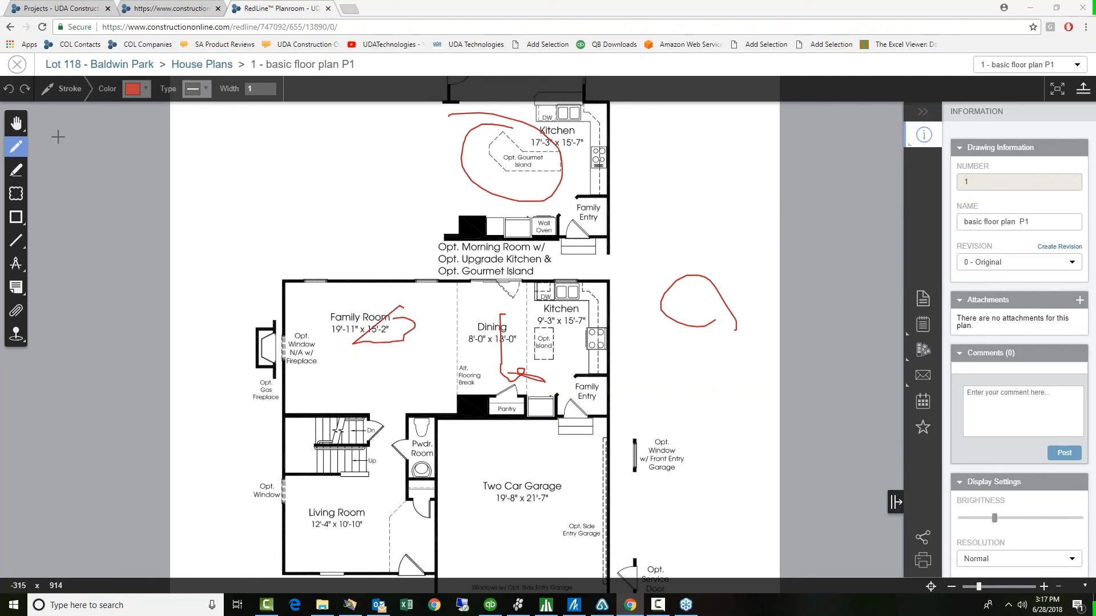
# Multi-select the freehand loops around the gourmet island and in the blank area beside the kitchen, and delete them
pyautogui.click(16, 123)
pyautogui.click(69, 123)
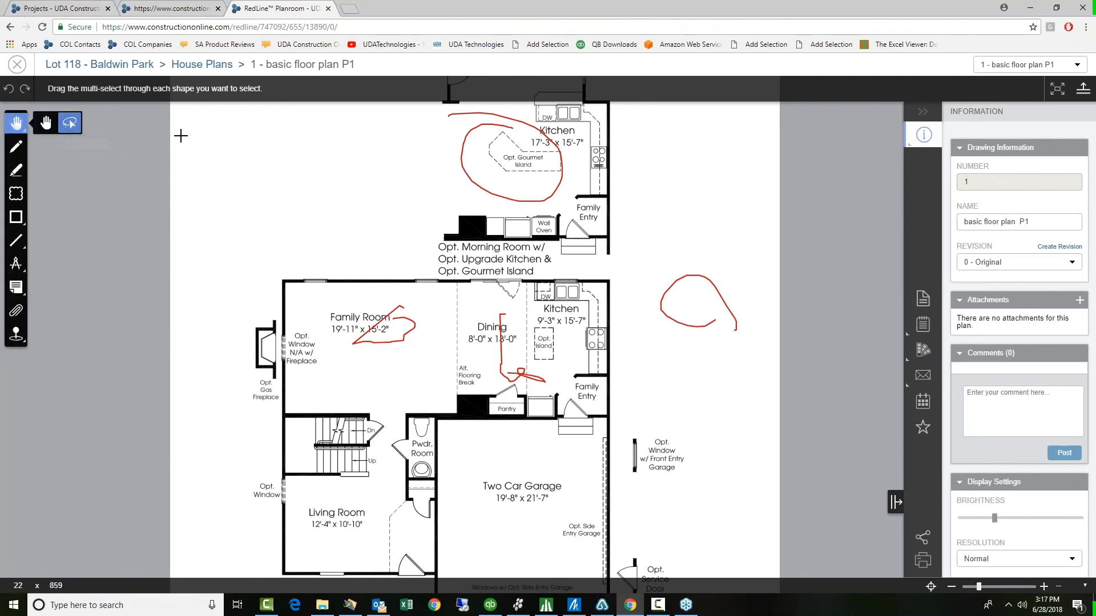
pyautogui.moveTo(205, 110)
pyautogui.mouseDown()
pyautogui.moveTo(526, 252)
pyautogui.moveTo(804, 344)
pyautogui.moveTo(464, 84)
pyautogui.moveTo(318, 435)
pyautogui.moveTo(851, 382)
pyautogui.moveTo(804, 335)
pyautogui.mouseUp()
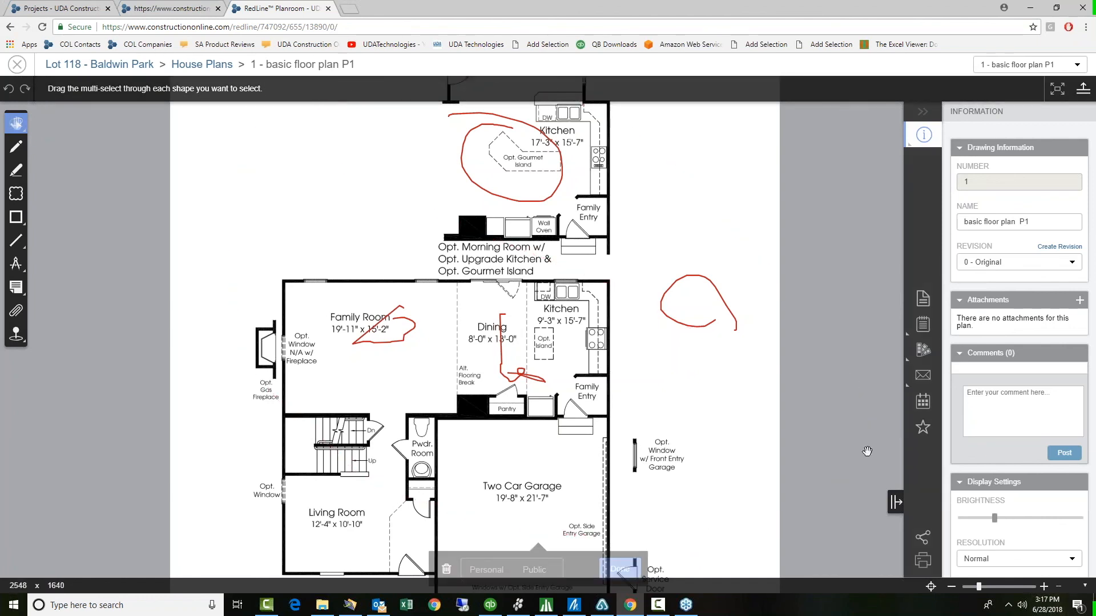
pyautogui.click(446, 570)
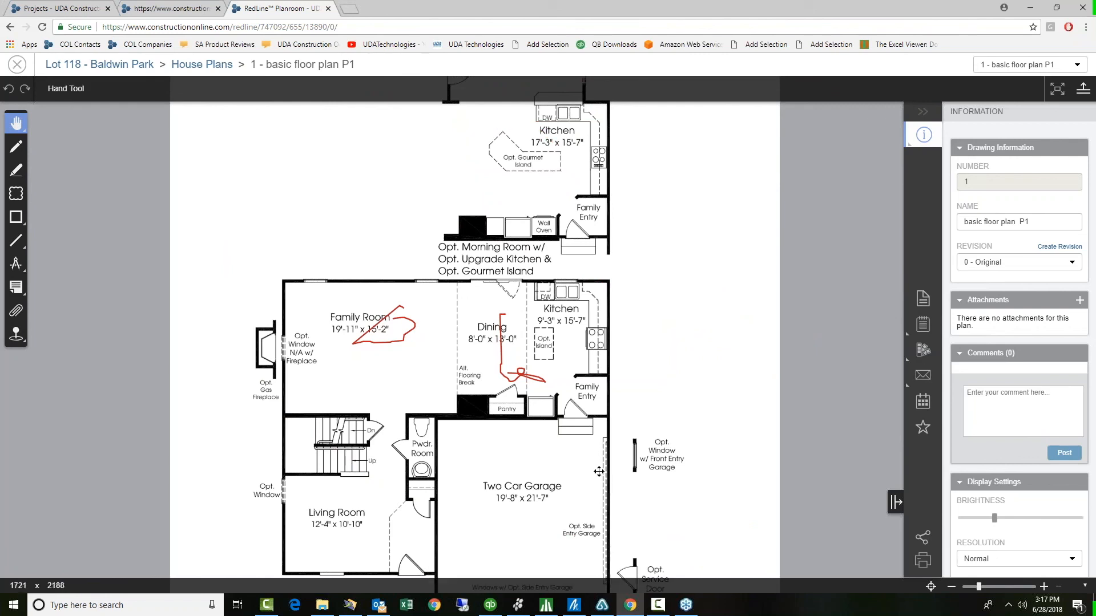
# Try to delete the single freehand stroke drawn over the Family Room label
pyautogui.click(16, 123)
pyautogui.click(46, 124)
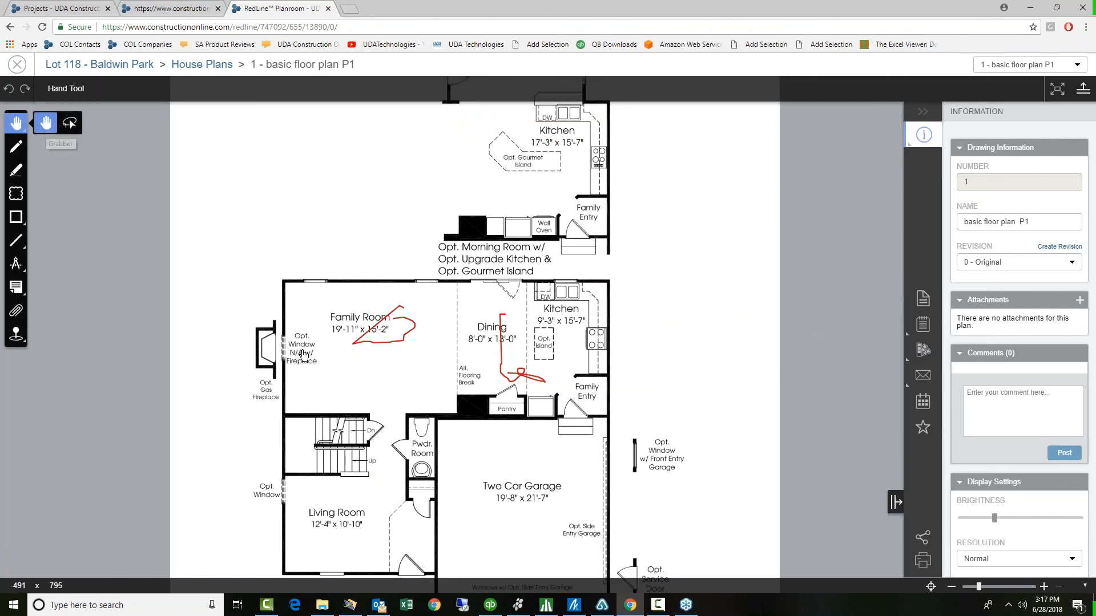
pyautogui.click(411, 330)
pyautogui.scroll(-1, 514, 387)
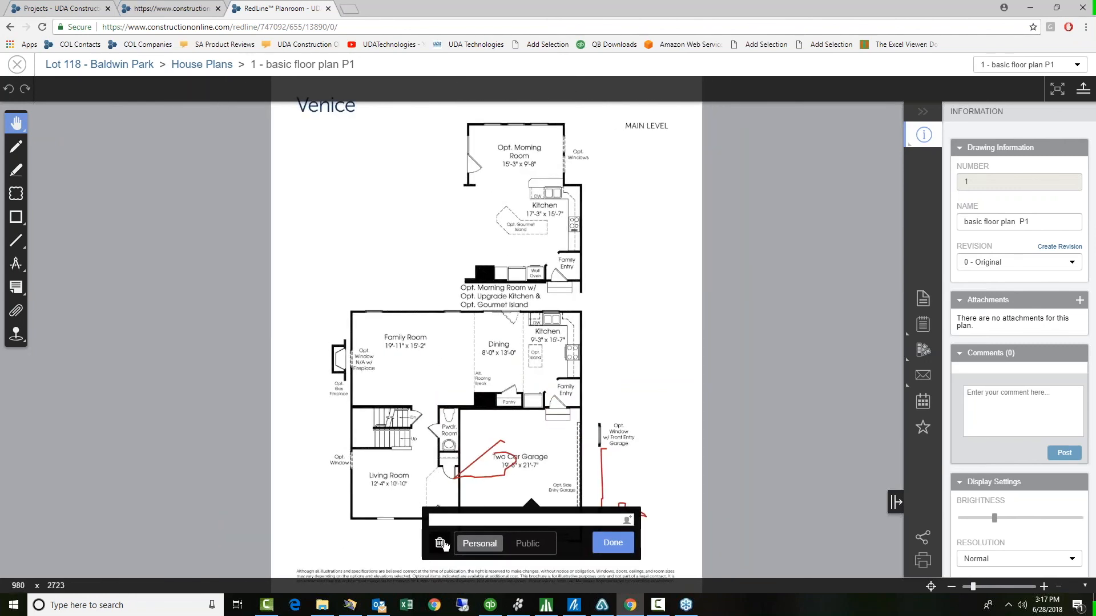
pyautogui.click(441, 543)
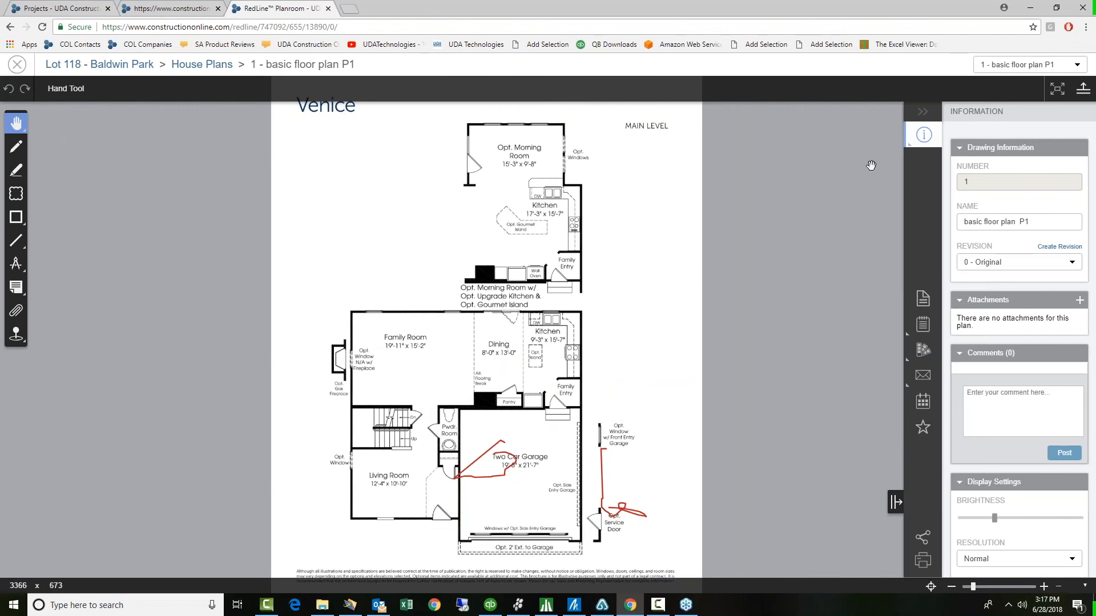
# Draw a red highlighter stroke of width 1 from the optional gourmet island down to the counter beside the wall oven
pyautogui.click(16, 172)
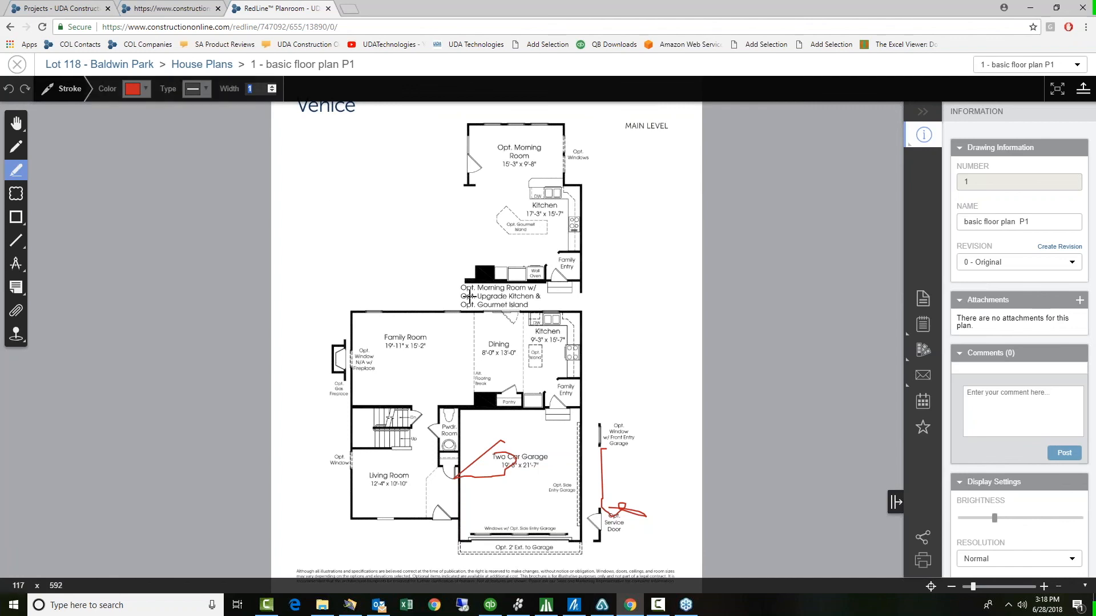
pyautogui.moveTo(500, 226); pyautogui.dragTo(514, 272)
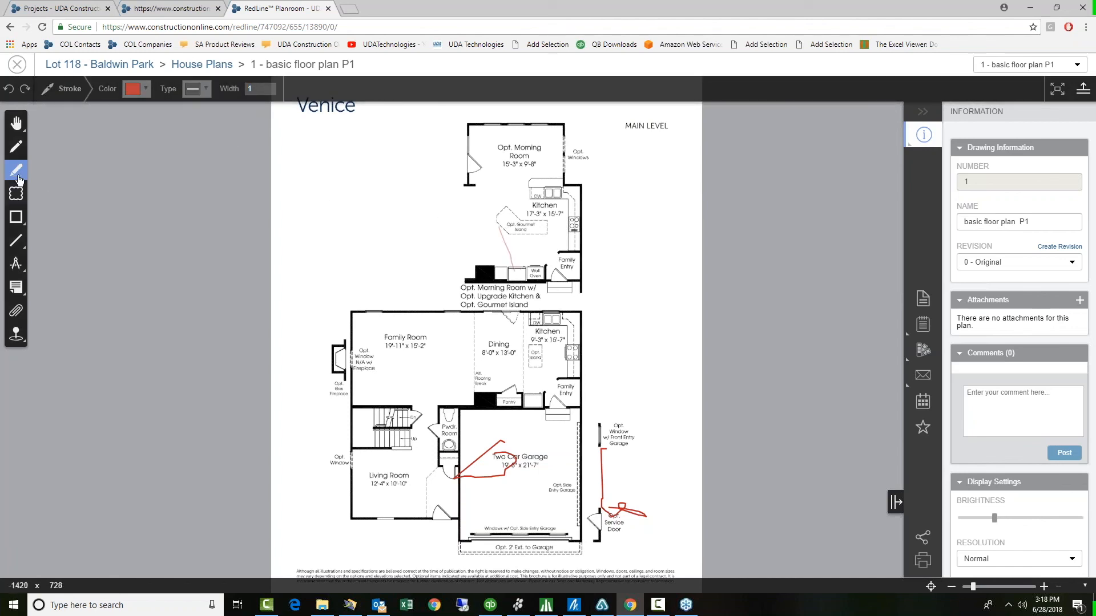
# Delete the thin red highlighter stroke running from the optional gourmet island to the counter beside the wall oven
pyautogui.moveTo(34, 128)
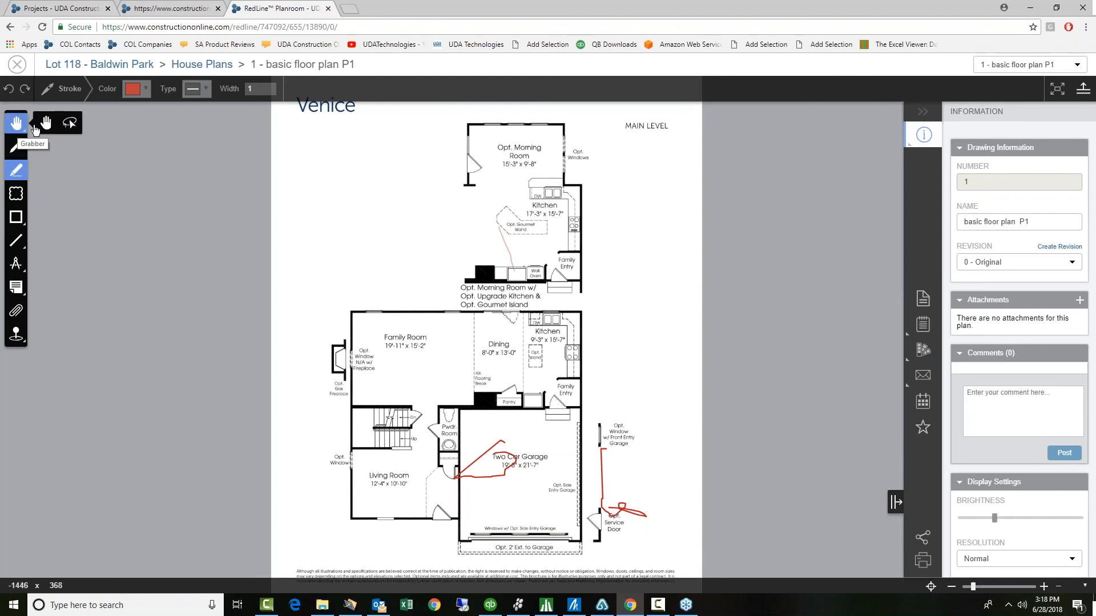
pyautogui.click(45, 123)
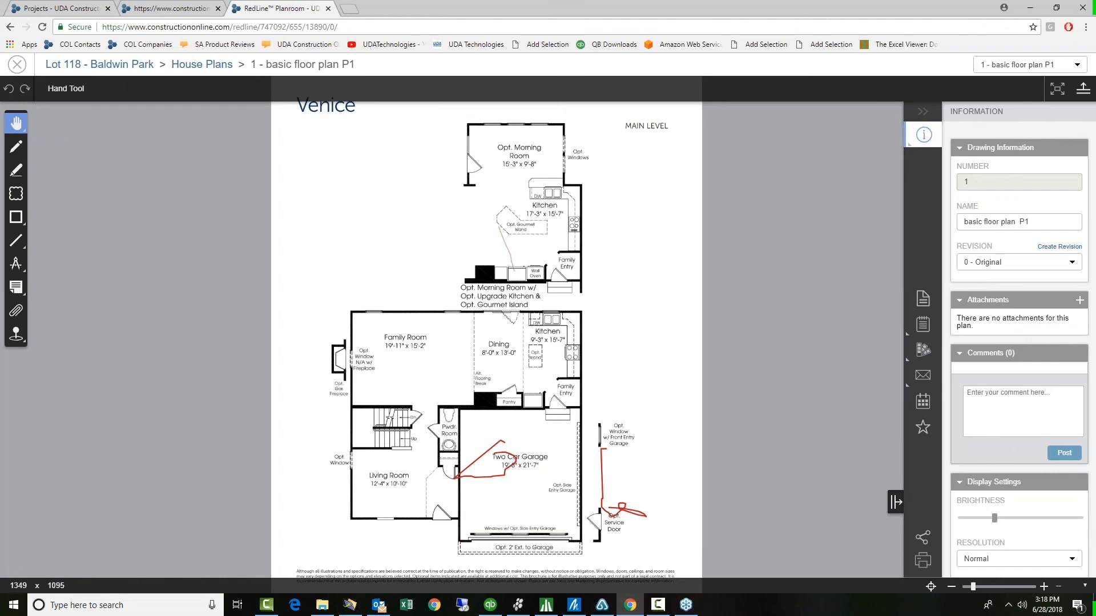
pyautogui.click(513, 260)
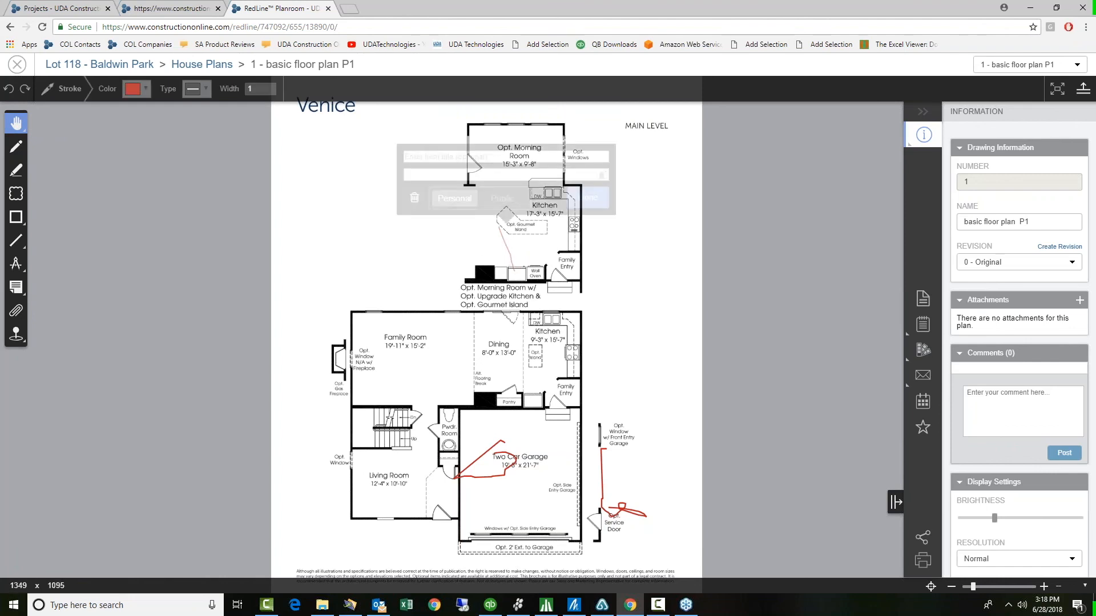
pyautogui.click(414, 198)
# Highlight in red at width 3 the "Opt. Morning Room w/" text, a window in the Family Room's upper wall and the fireplace window
pyautogui.scroll(2, 528, 180)
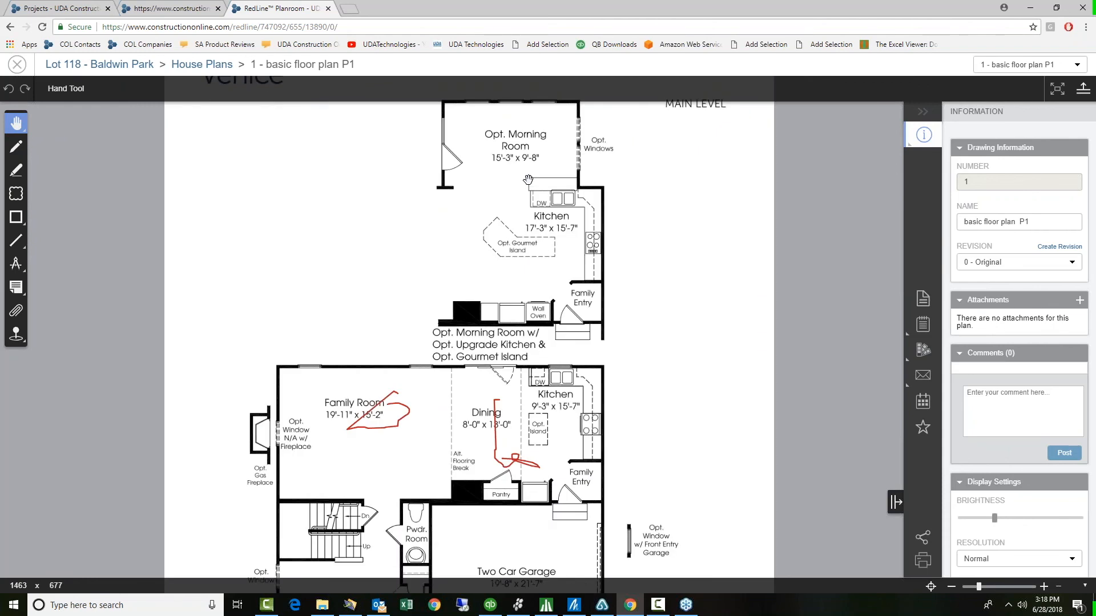
pyautogui.scroll(1, 528, 180)
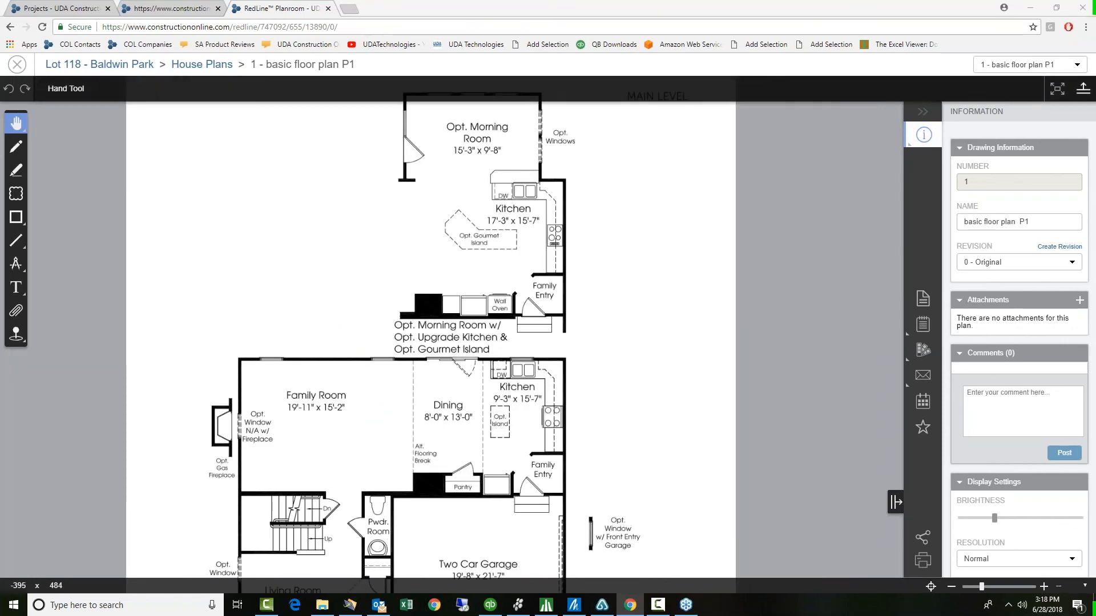
pyautogui.click(21, 169)
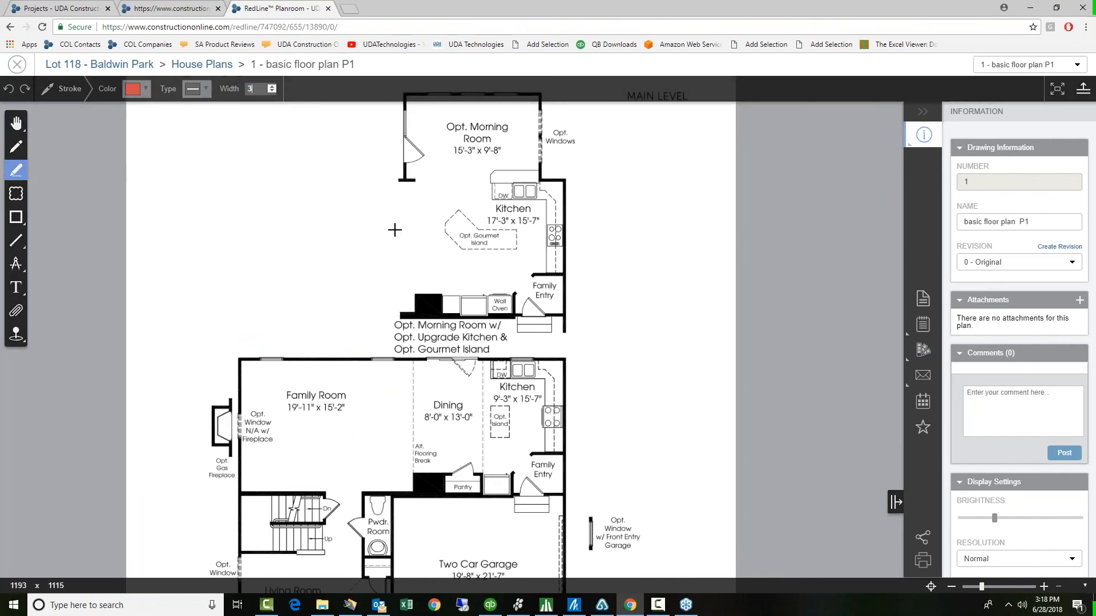
pyautogui.moveTo(396, 326); pyautogui.dragTo(499, 323)
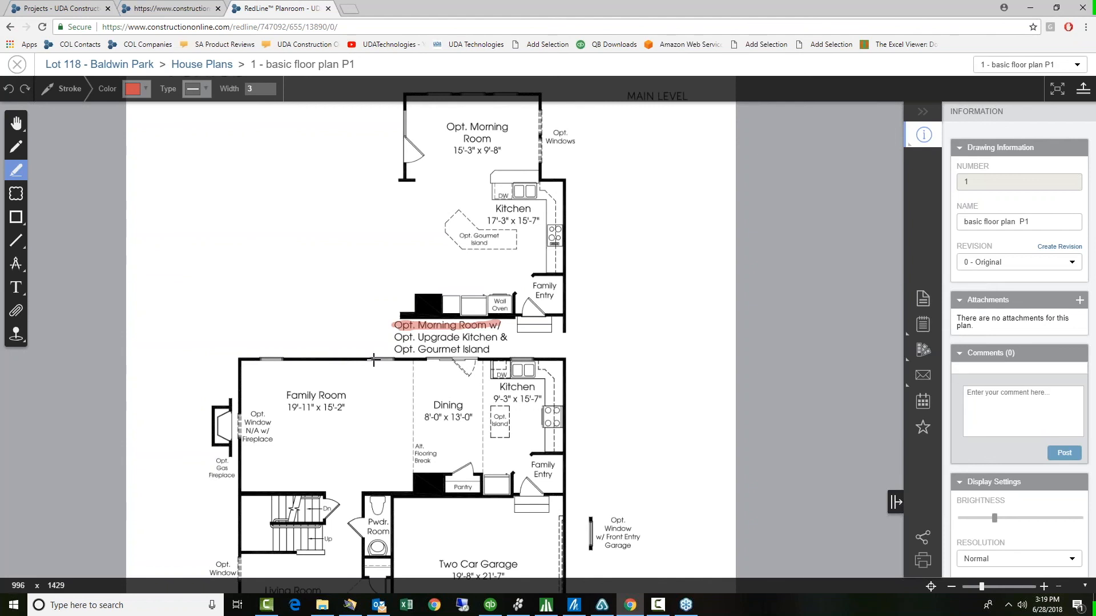
pyautogui.moveTo(371, 359); pyautogui.dragTo(397, 359)
pyautogui.moveTo(243, 415); pyautogui.dragTo(242, 439)
# Multi-select the red highlights on the morning room text and the Family Room windows, and delete them
pyautogui.click(15, 123)
pyautogui.click(69, 122)
pyautogui.moveTo(227, 218)
pyautogui.mouseDown()
pyautogui.moveTo(521, 269)
pyautogui.moveTo(341, 466)
pyautogui.moveTo(215, 378)
pyautogui.moveTo(230, 219)
pyautogui.mouseUp()
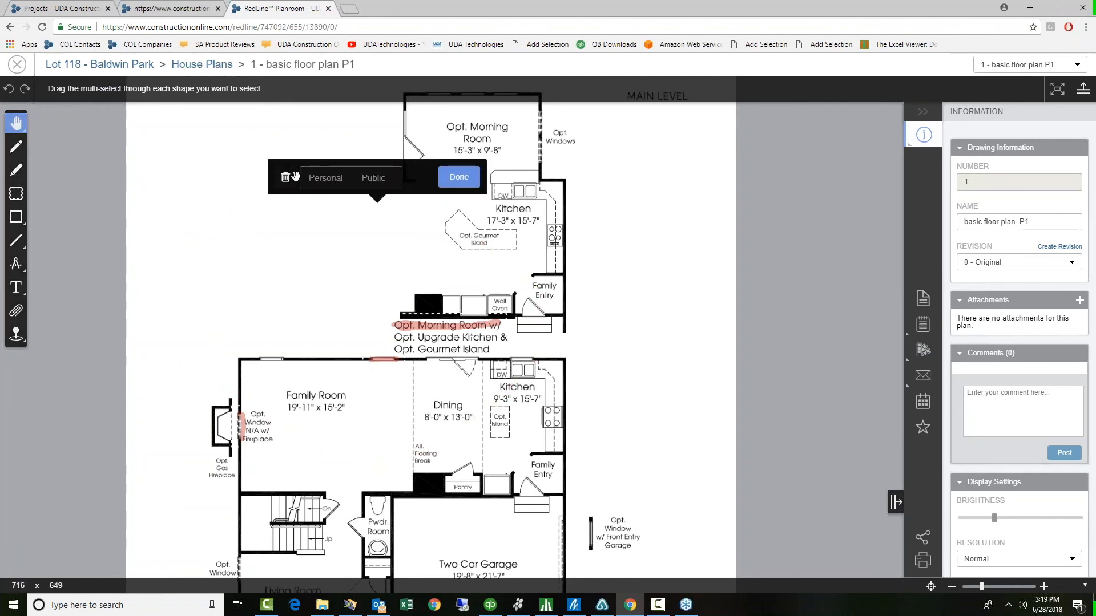
pyautogui.click(285, 177)
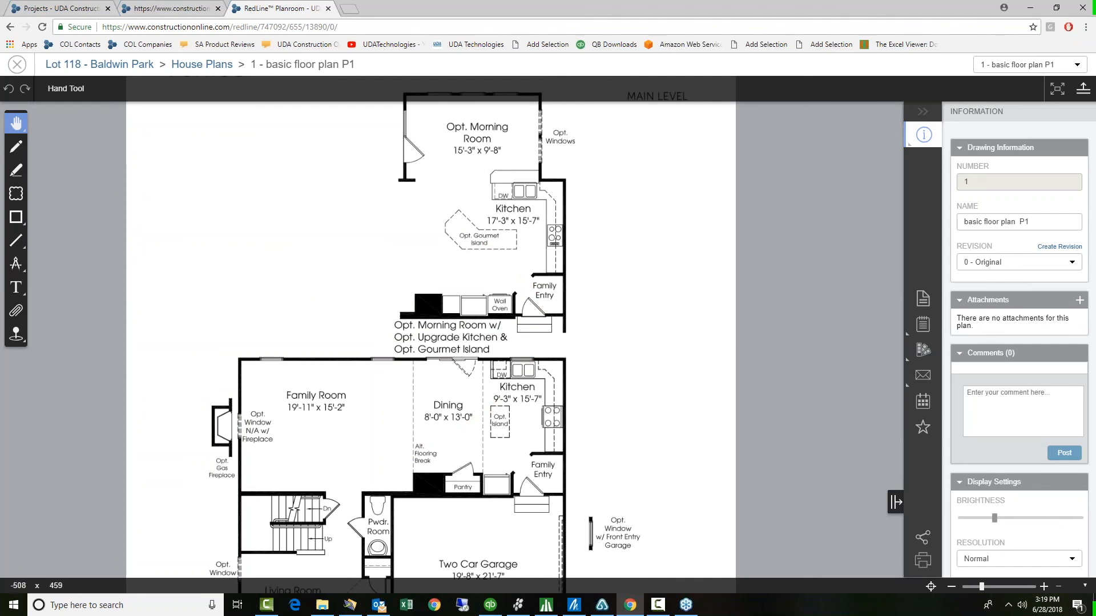
# Draw a red freehand loop of width 3 around the optional gourmet island and save it as a personal markup
pyautogui.click(17, 148)
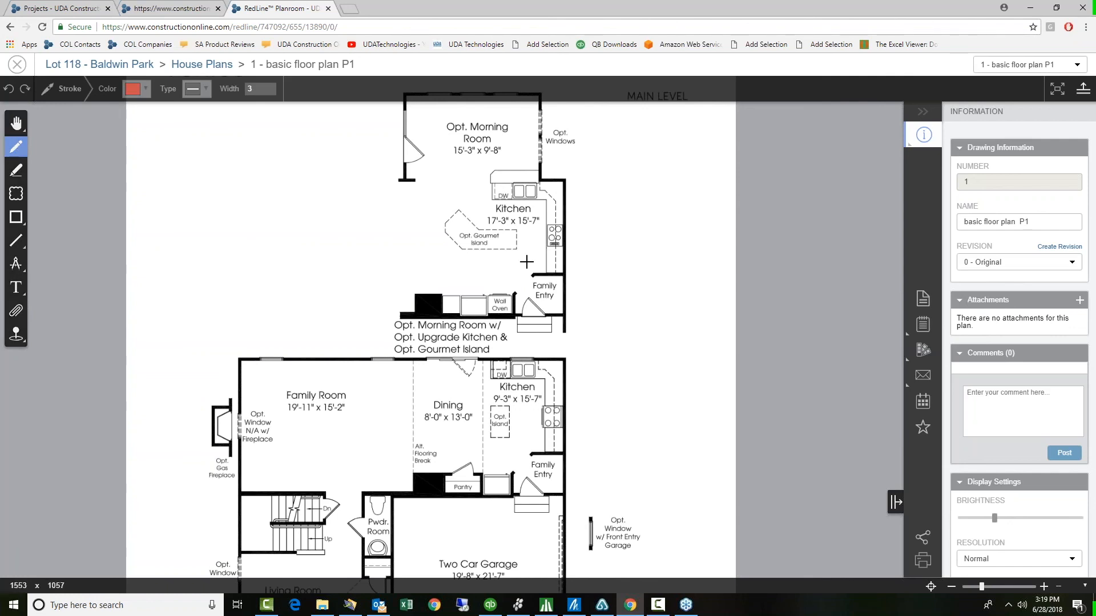
pyautogui.moveTo(533, 233)
pyautogui.mouseDown()
pyautogui.moveTo(406, 199)
pyautogui.moveTo(531, 244)
pyautogui.mouseUp()
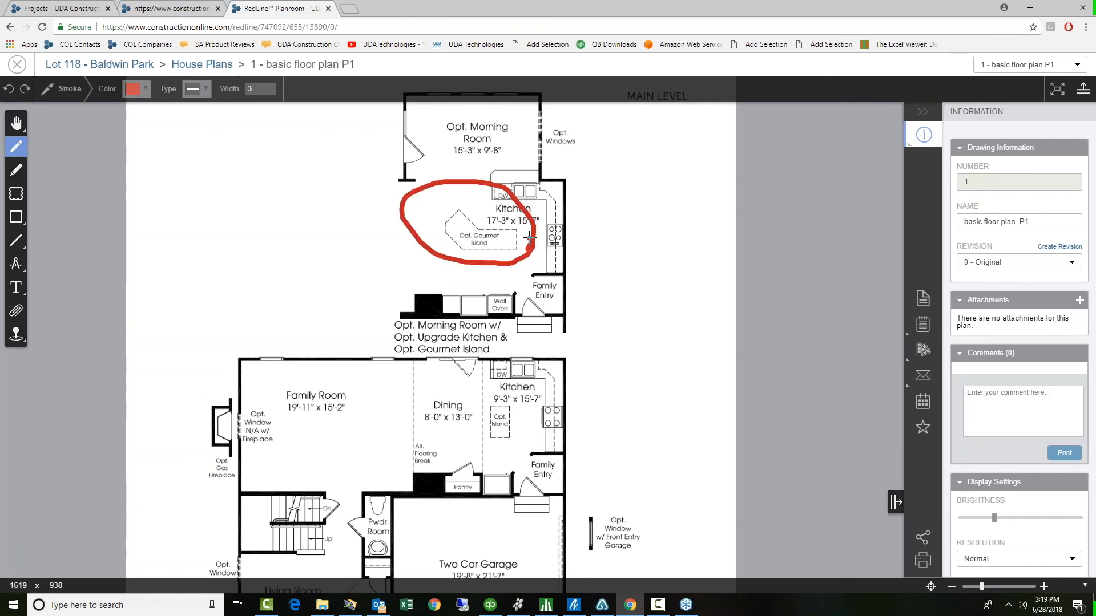
pyautogui.click(16, 123)
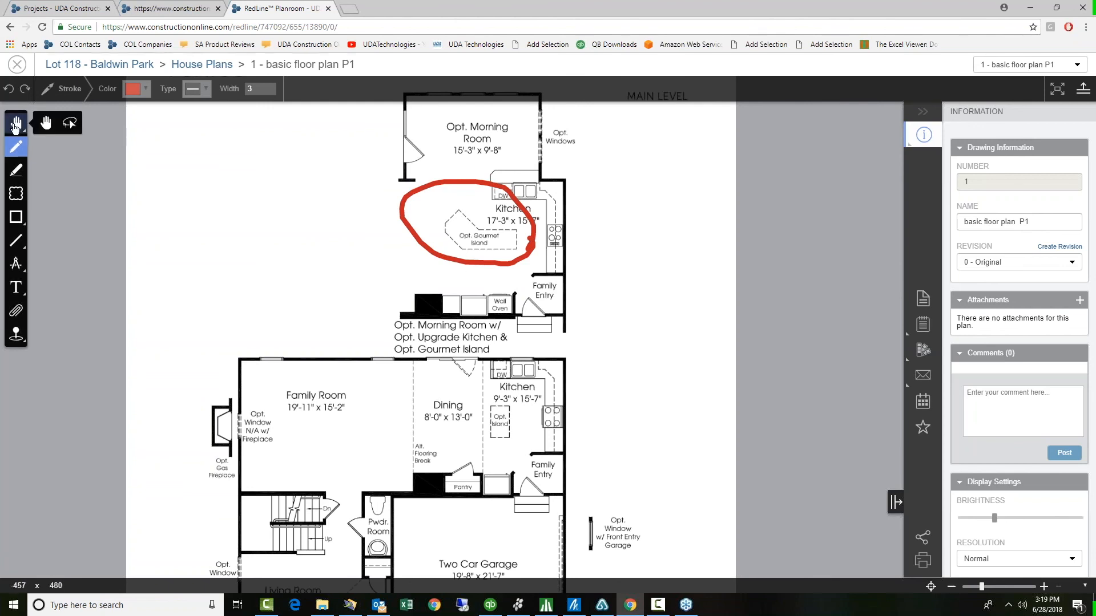
pyautogui.click(501, 269)
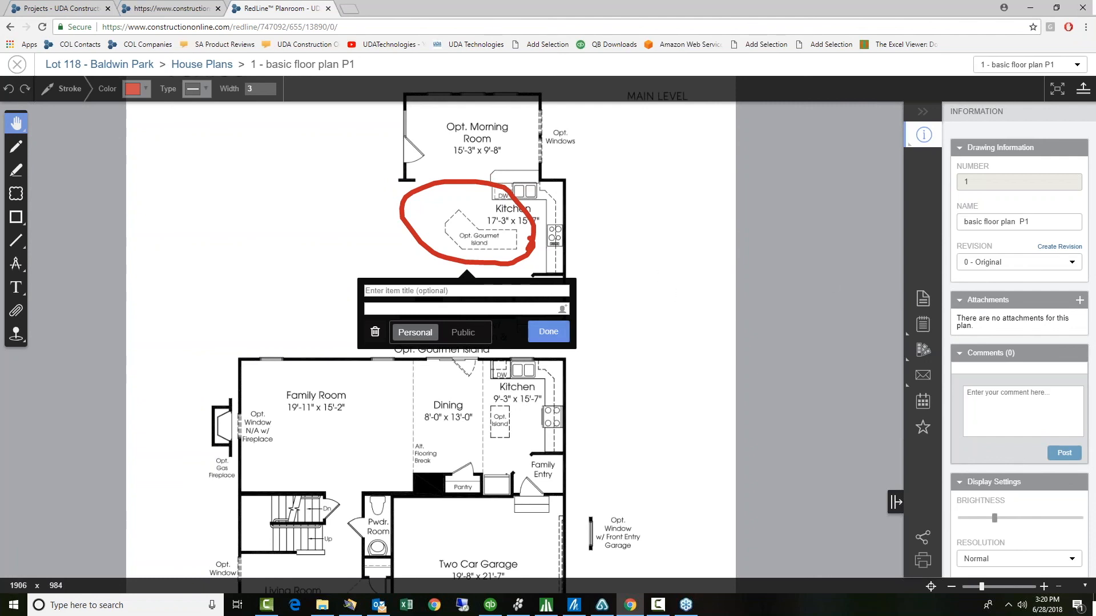
pyautogui.click(547, 332)
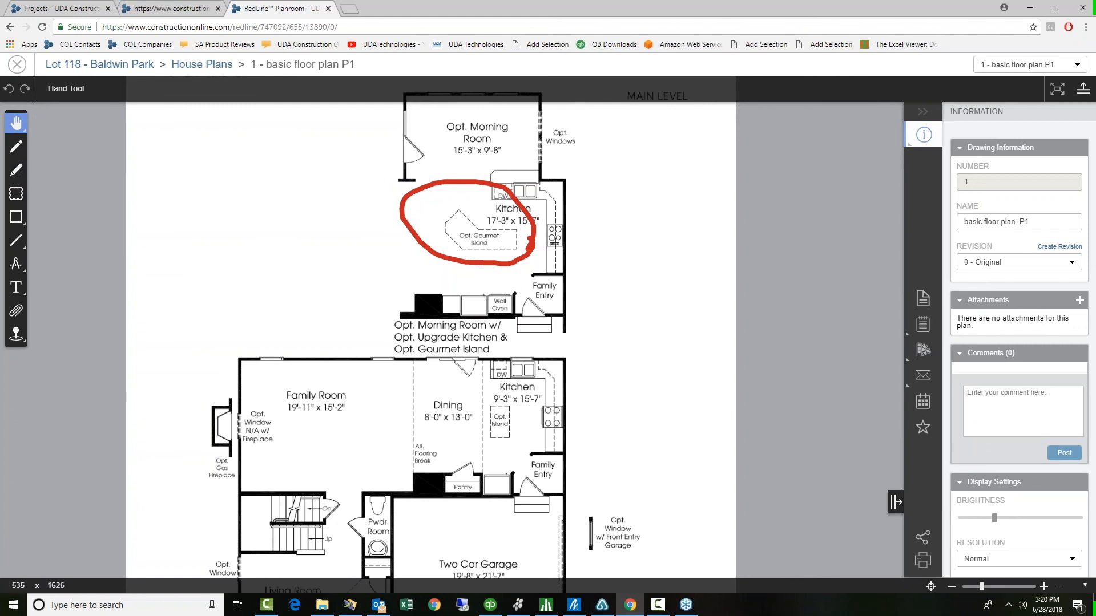
# Enclose the Two Car Garage in a red cloud with stroke width 1 and fill opacity 10, saved as a personal markup
pyautogui.scroll(-5, 245, 393)
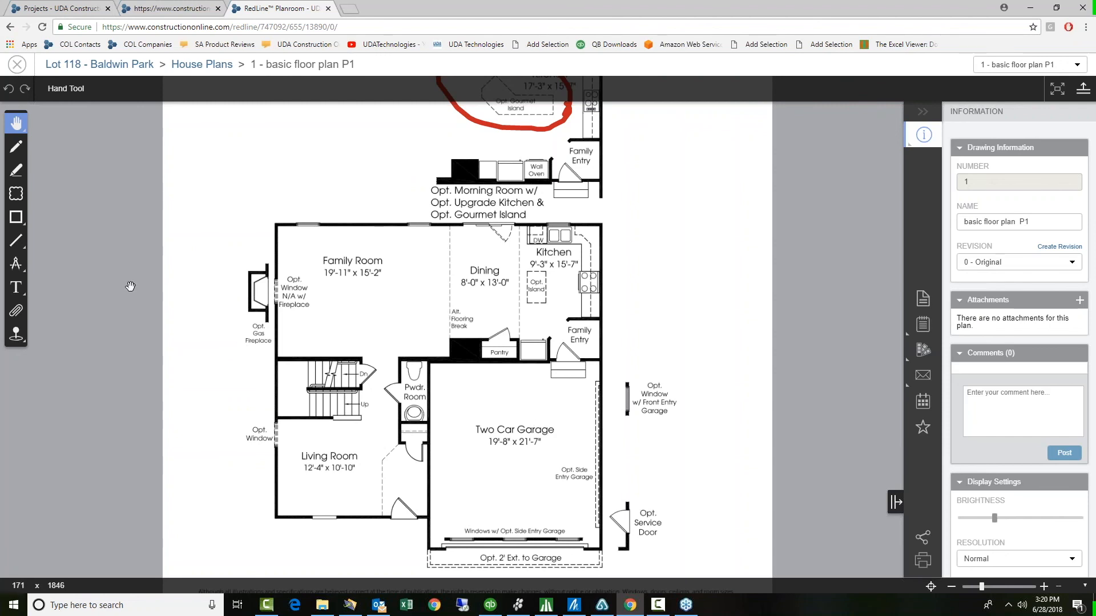
pyautogui.click(17, 195)
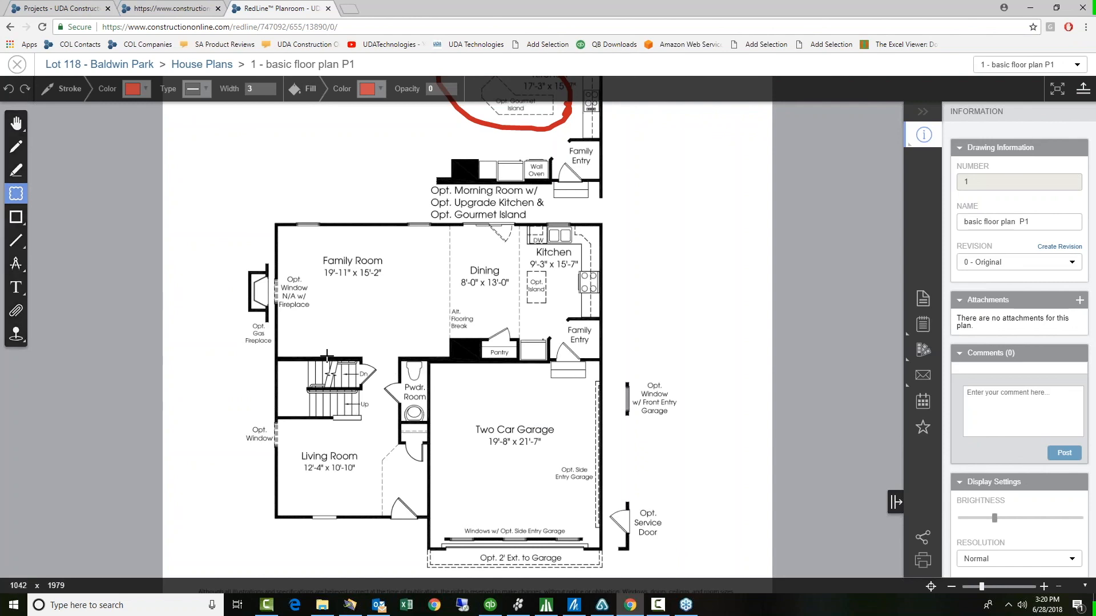
pyautogui.click(17, 203)
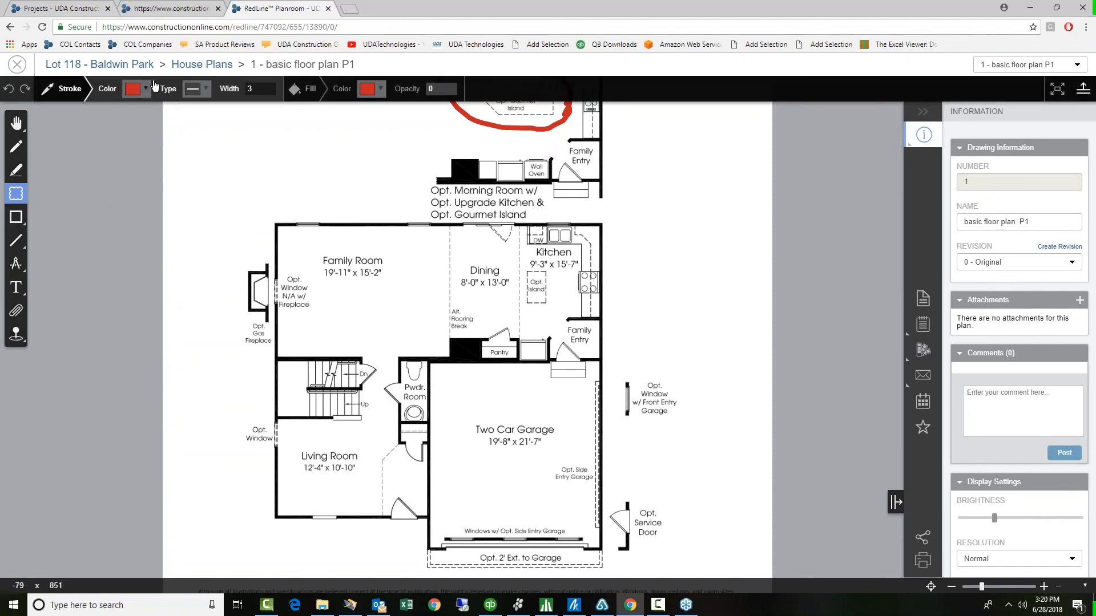
pyautogui.click(273, 92)
pyautogui.moveTo(258, 89); pyautogui.dragTo(223, 86)
pyautogui.write('1')
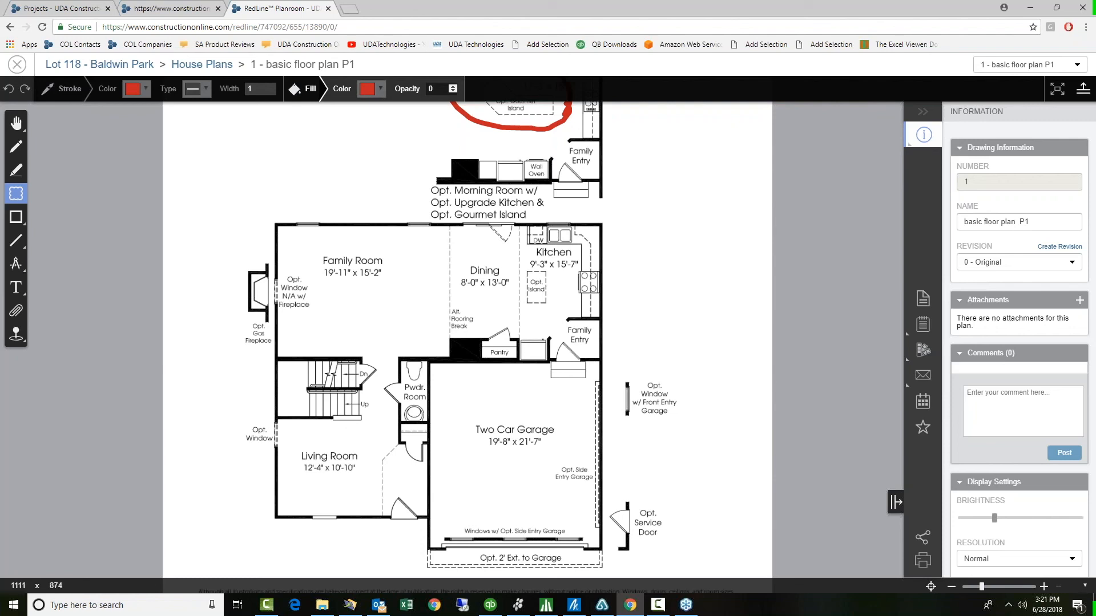
pyautogui.click(452, 86)
pyautogui.click(452, 86)
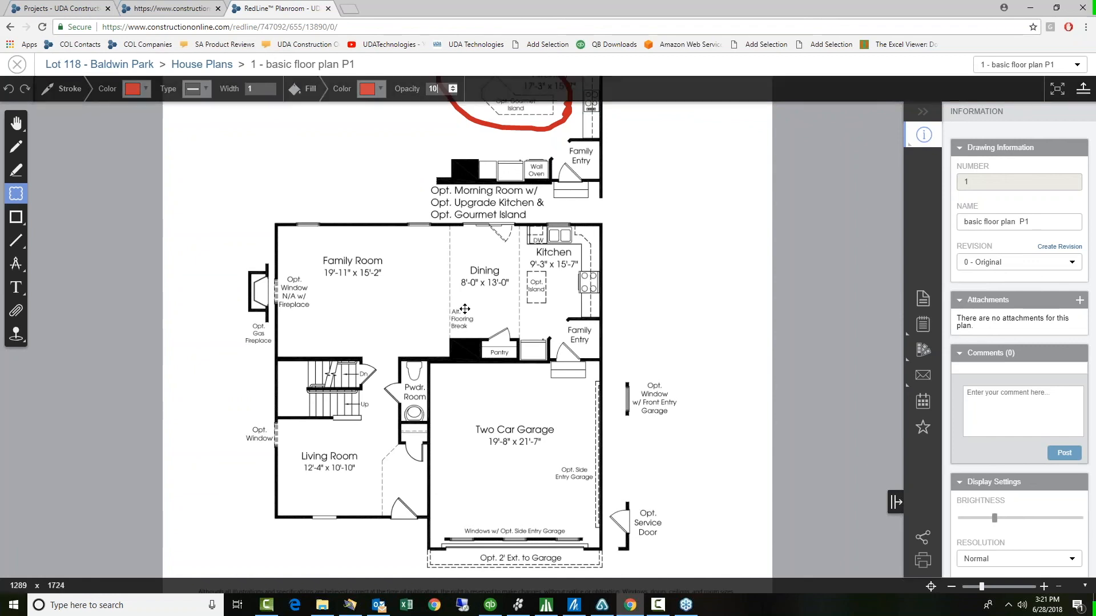
pyautogui.moveTo(433, 361); pyautogui.dragTo(609, 564)
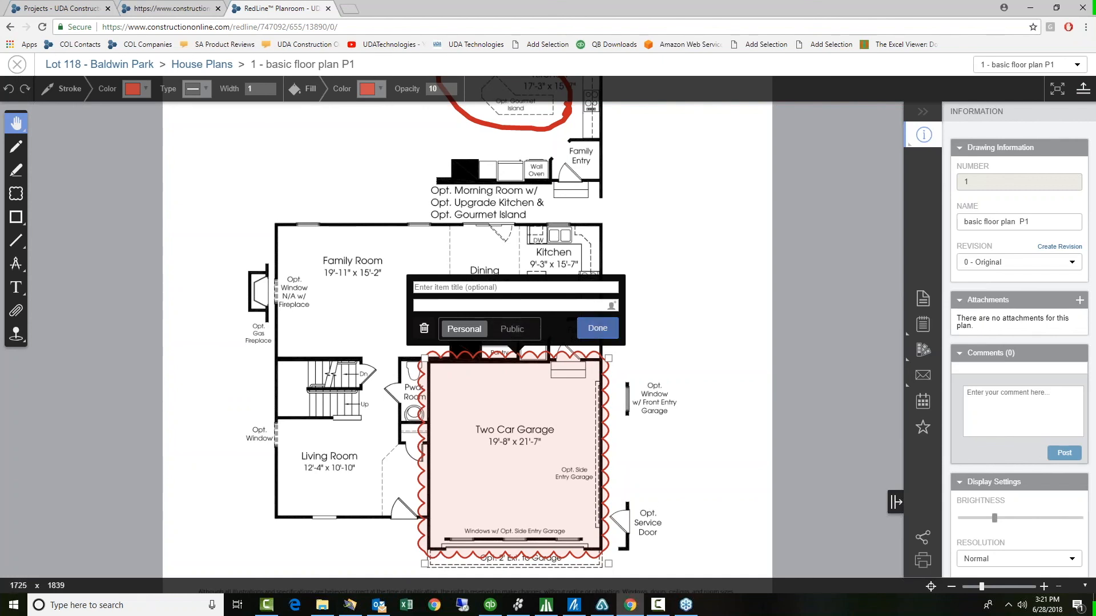
pyautogui.click(597, 329)
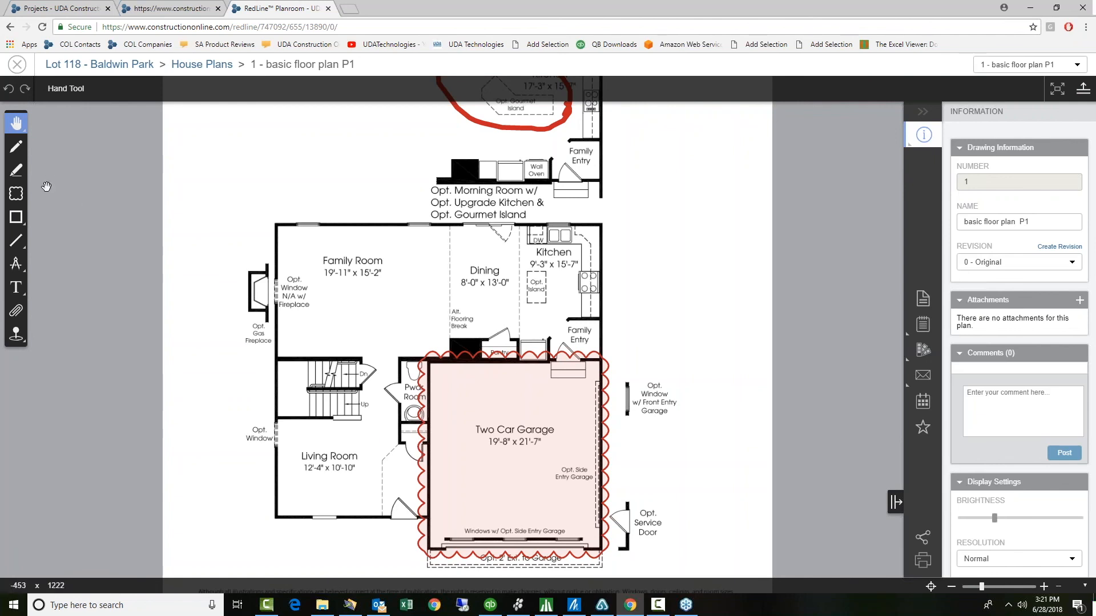
# Draw a red ellipse around the Family Room label and save it as a personal markup
pyautogui.moveTo(17, 219)
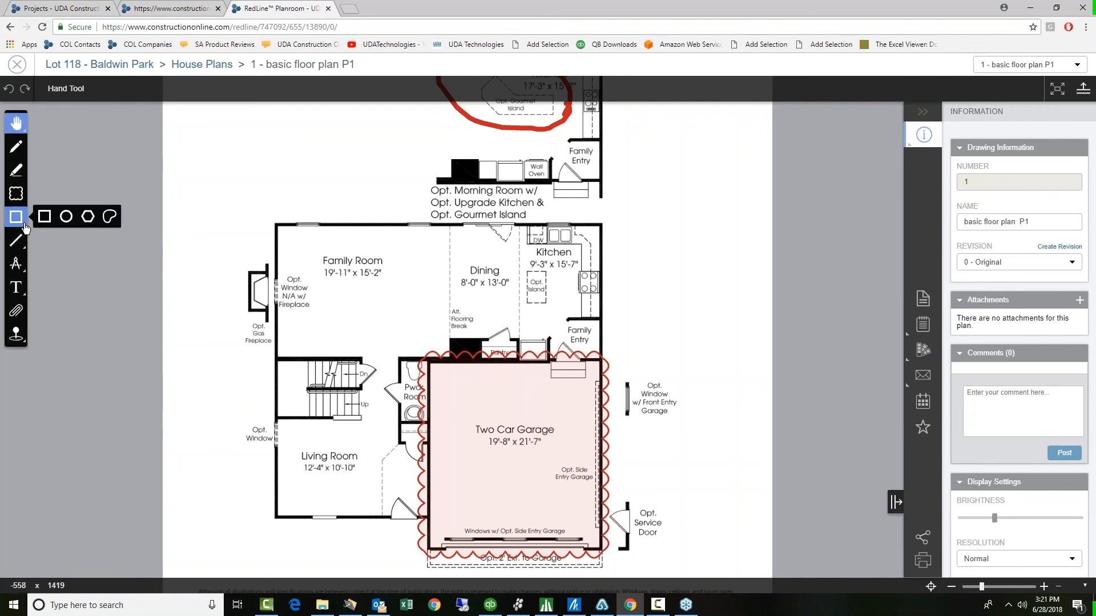
pyautogui.click(66, 218)
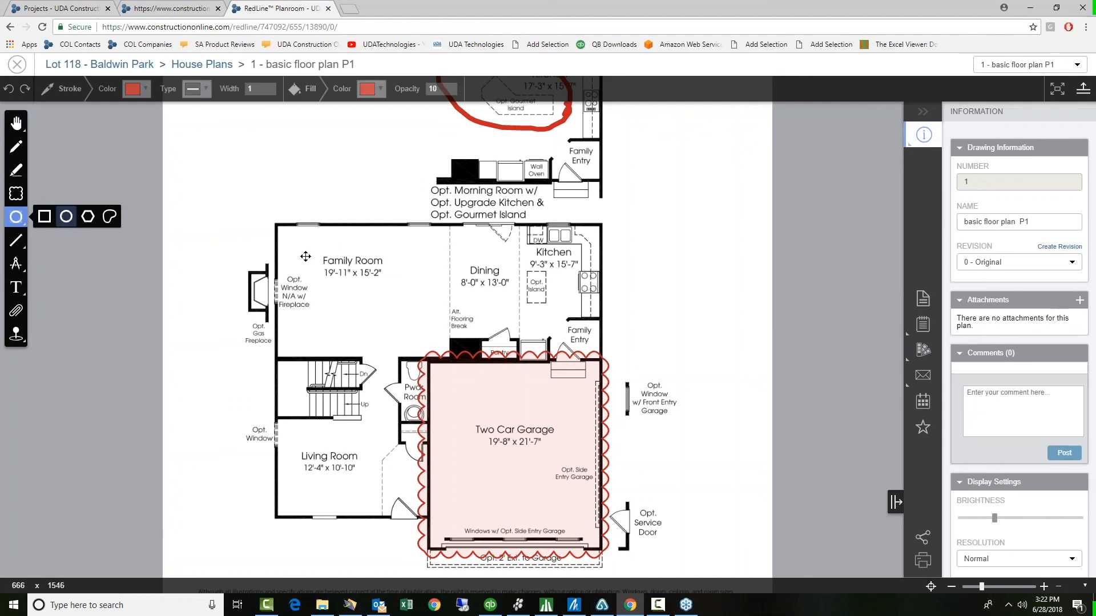
pyautogui.moveTo(307, 262)
pyautogui.mouseDown()
pyautogui.moveTo(394, 258)
pyautogui.moveTo(427, 244)
pyautogui.moveTo(401, 244)
pyautogui.mouseUp()
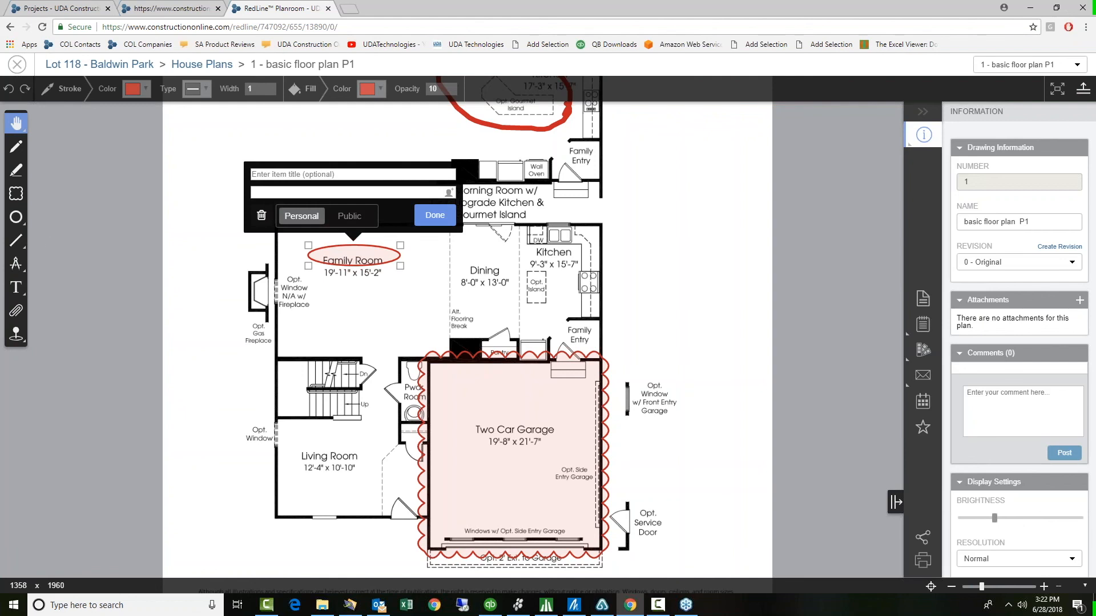
pyautogui.moveTo(17, 228)
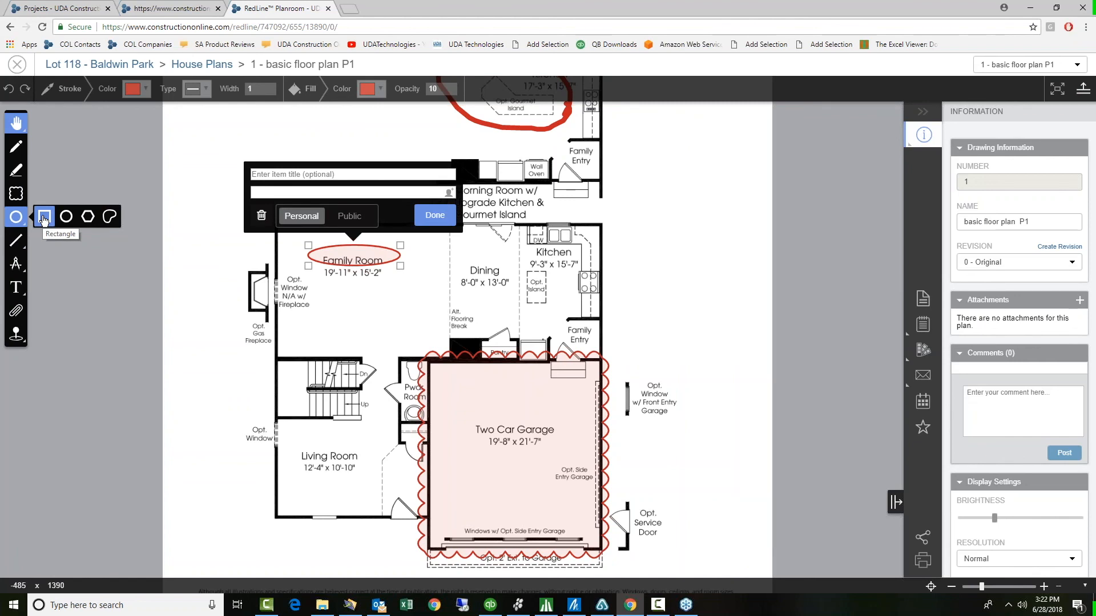
pyautogui.click(435, 216)
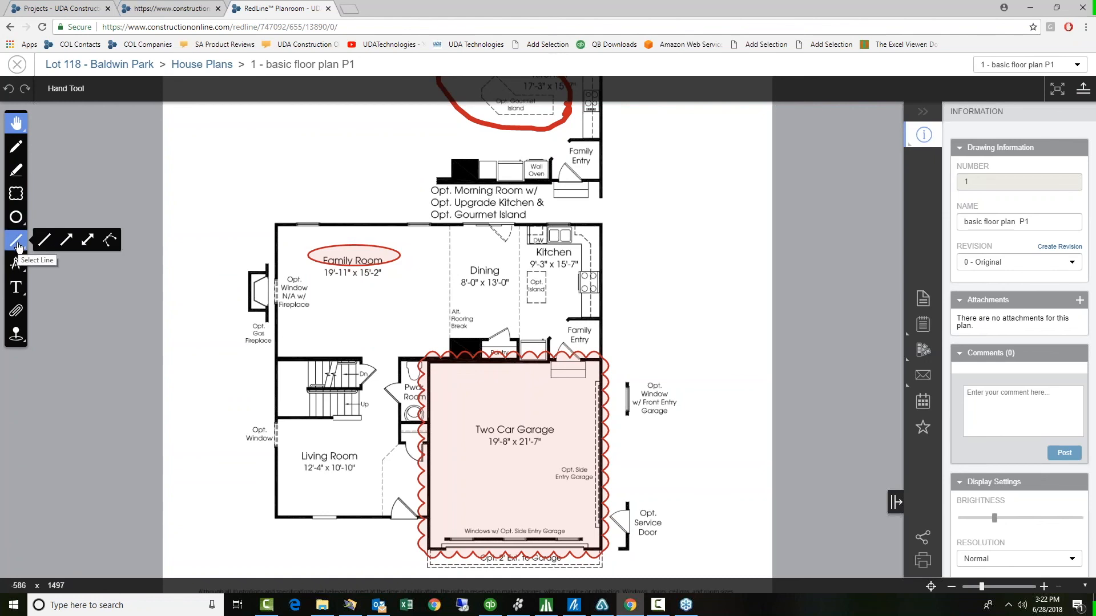
# Draw a straight red line of width 1 across the dining area just below the Dining label, and save it as personal
pyautogui.click(45, 239)
pyautogui.moveTo(450, 277); pyautogui.dragTo(519, 278)
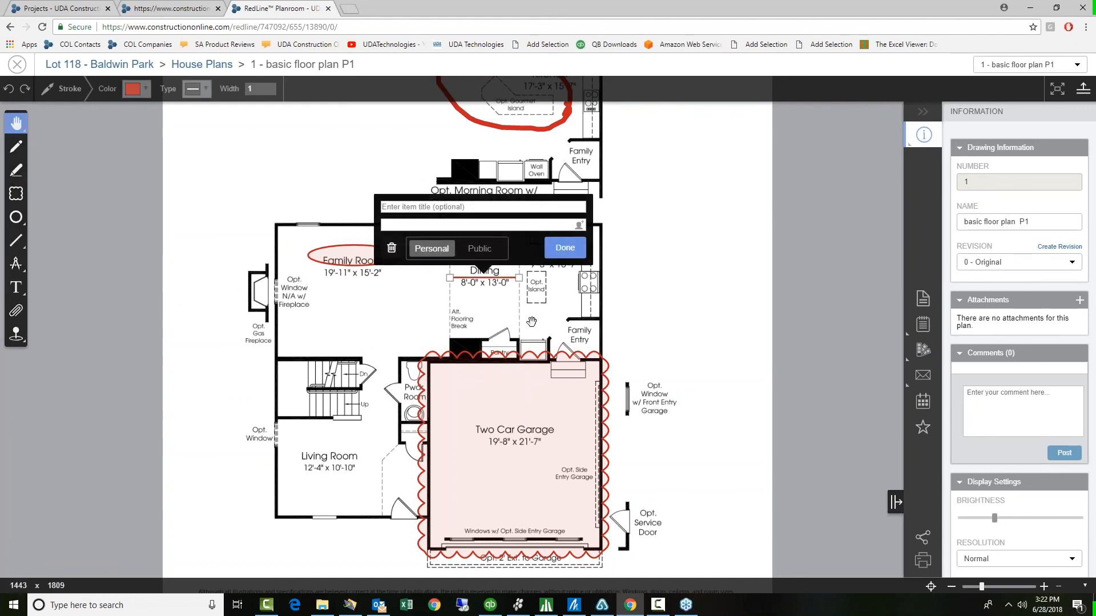
pyautogui.click(565, 249)
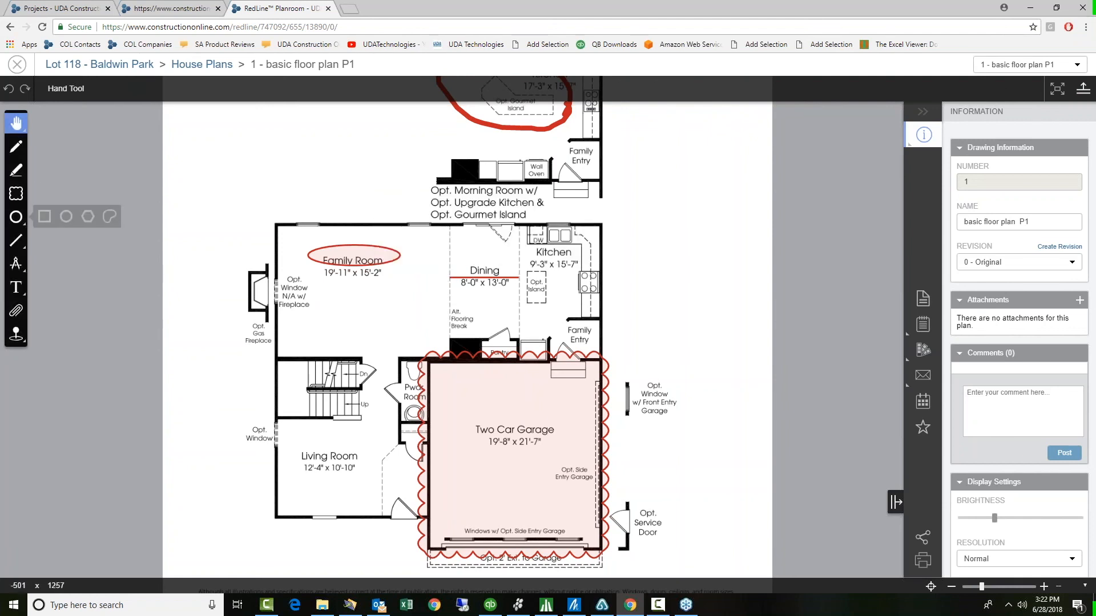
# Draw a red double-headed arrow from the fireplace window to the Family Room's upper wall, and save it as personal
pyautogui.moveTo(17, 241)
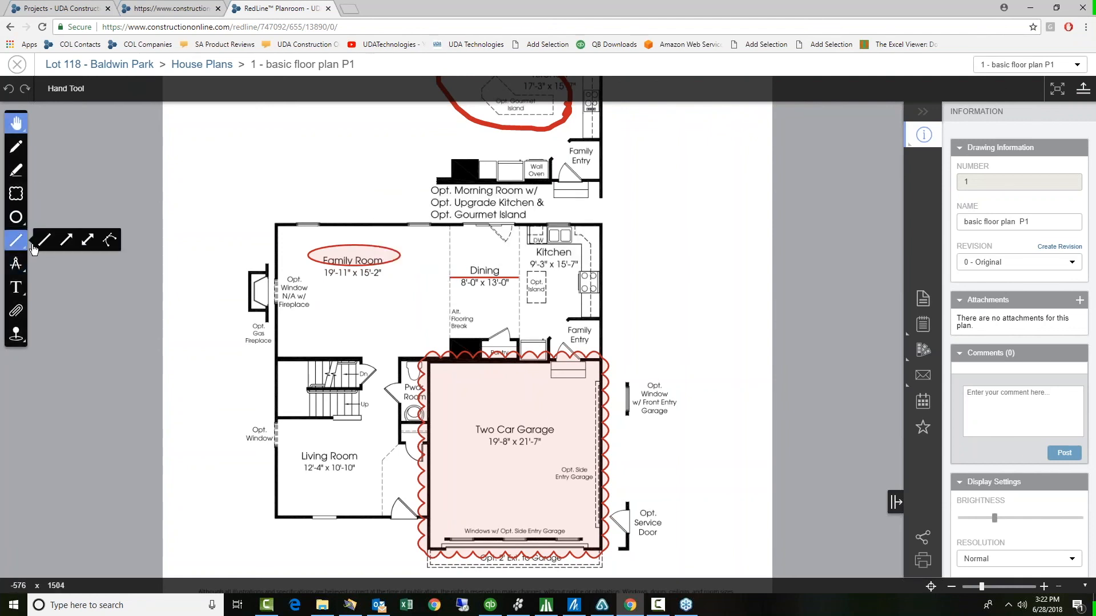
pyautogui.click(86, 242)
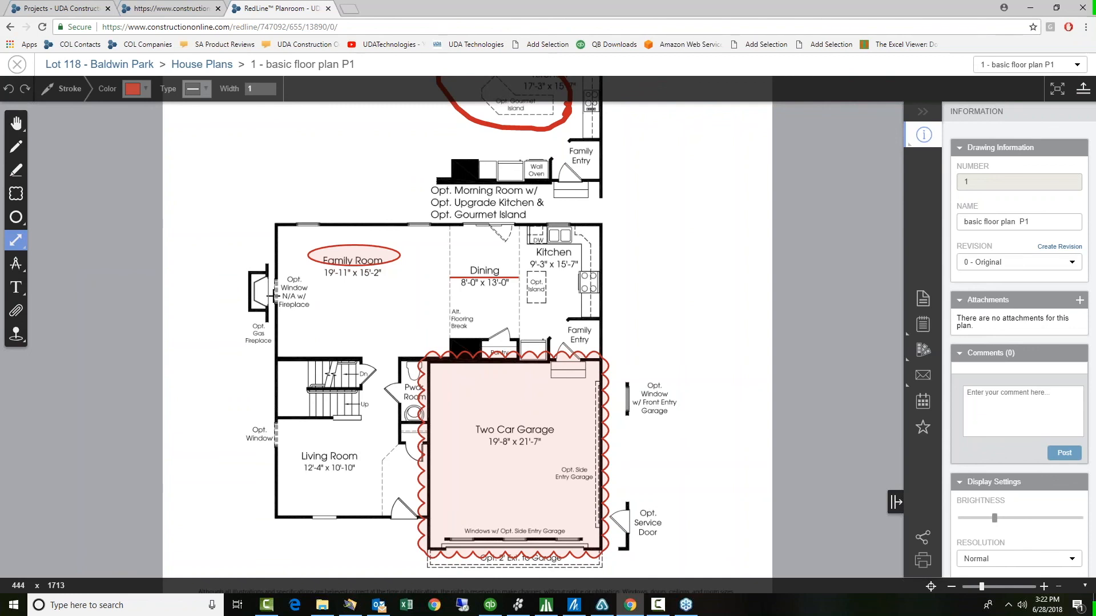
pyautogui.moveTo(273, 296)
pyautogui.mouseDown()
pyautogui.moveTo(327, 237)
pyautogui.moveTo(355, 229)
pyautogui.mouseUp()
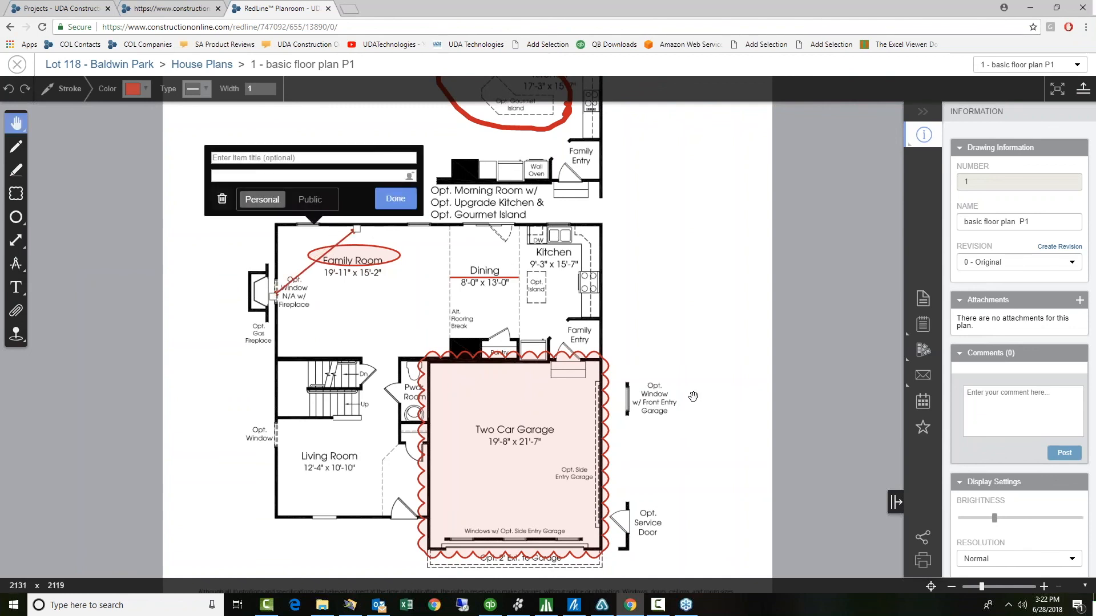
pyautogui.click(394, 198)
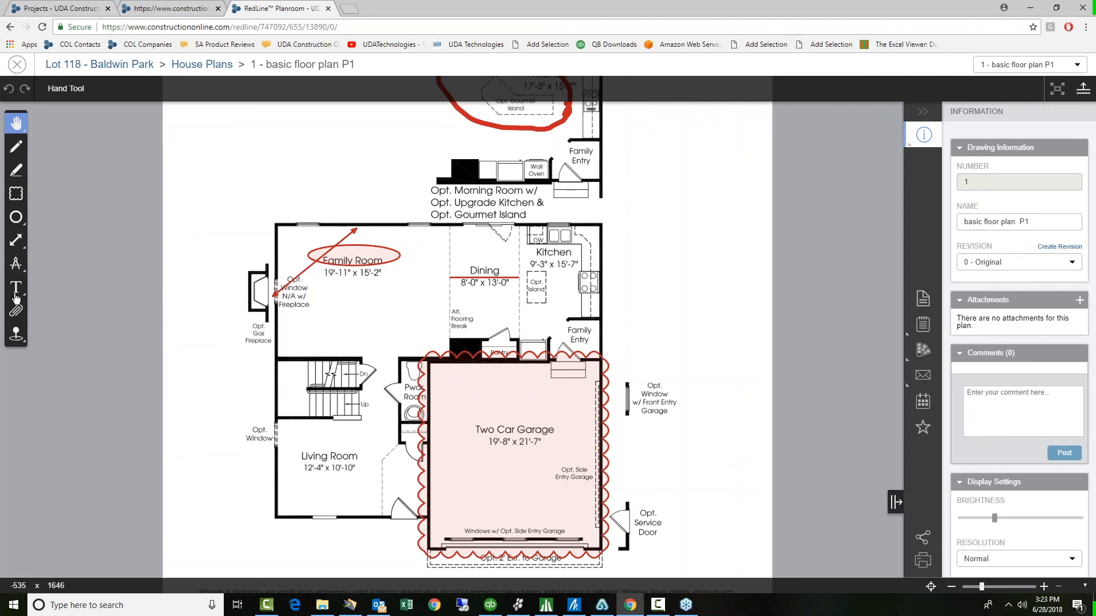
# Add a text box over the Family Room's upper-left corner reading "Move fireplace over"
pyautogui.moveTo(29, 295)
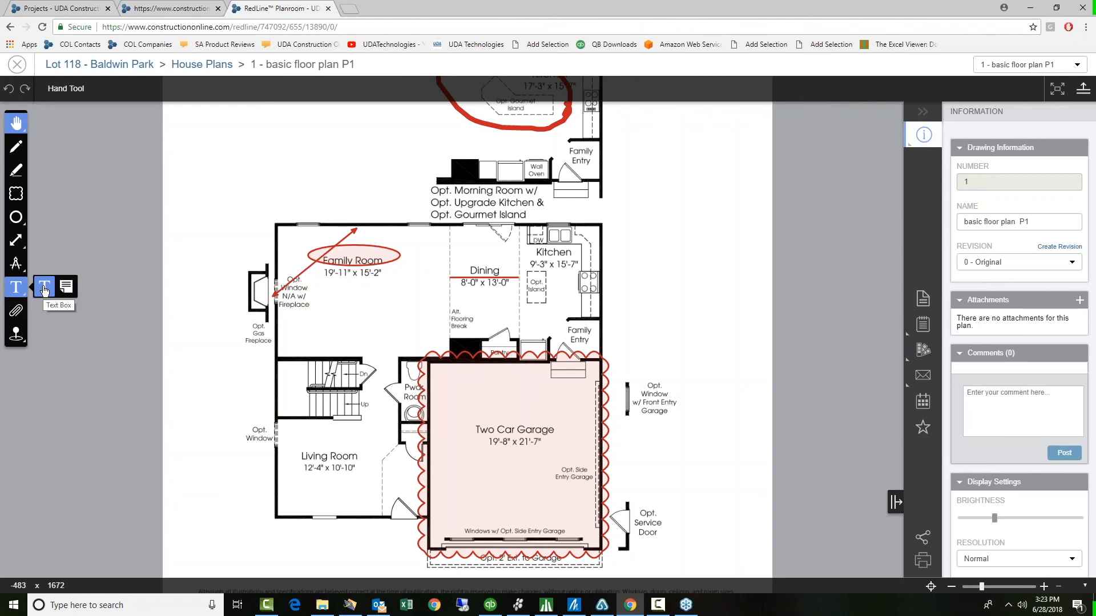
pyautogui.click(44, 291)
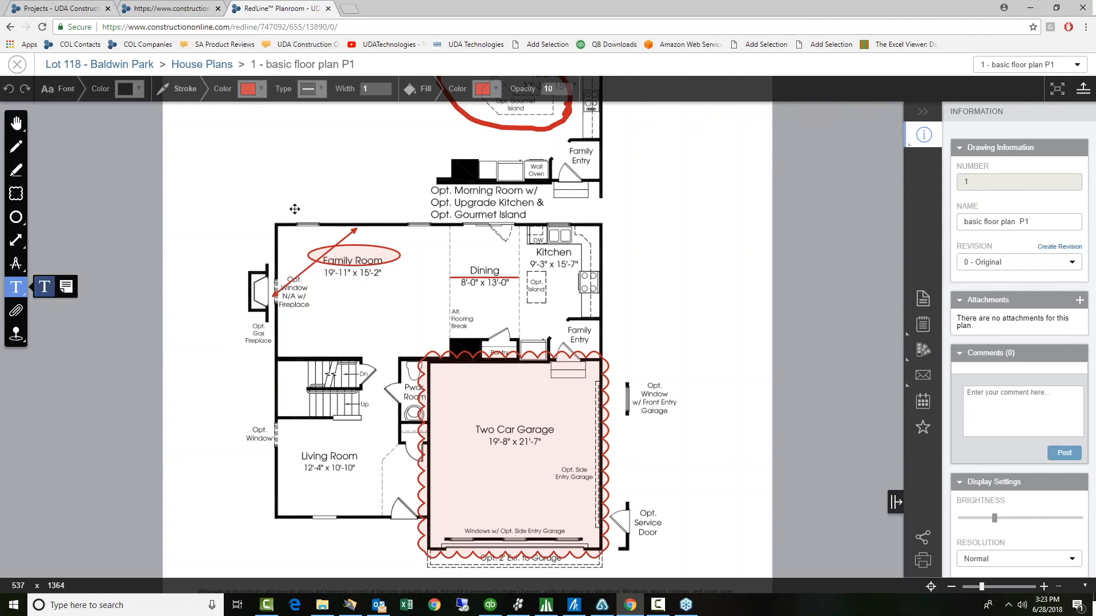
pyautogui.moveTo(242, 226); pyautogui.dragTo(300, 265)
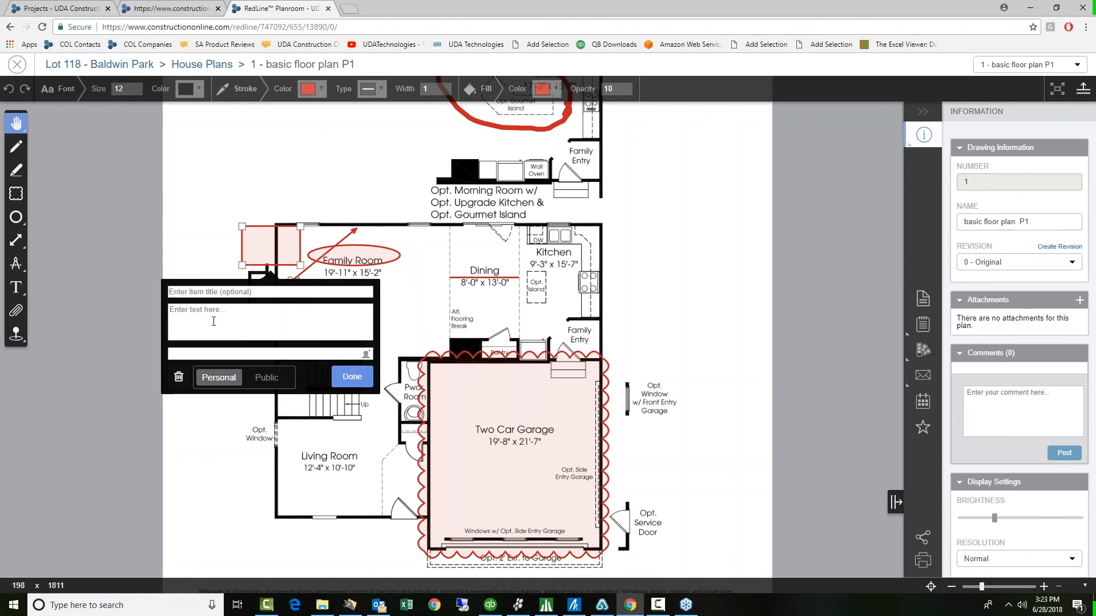
pyautogui.write('Move fireplace over')
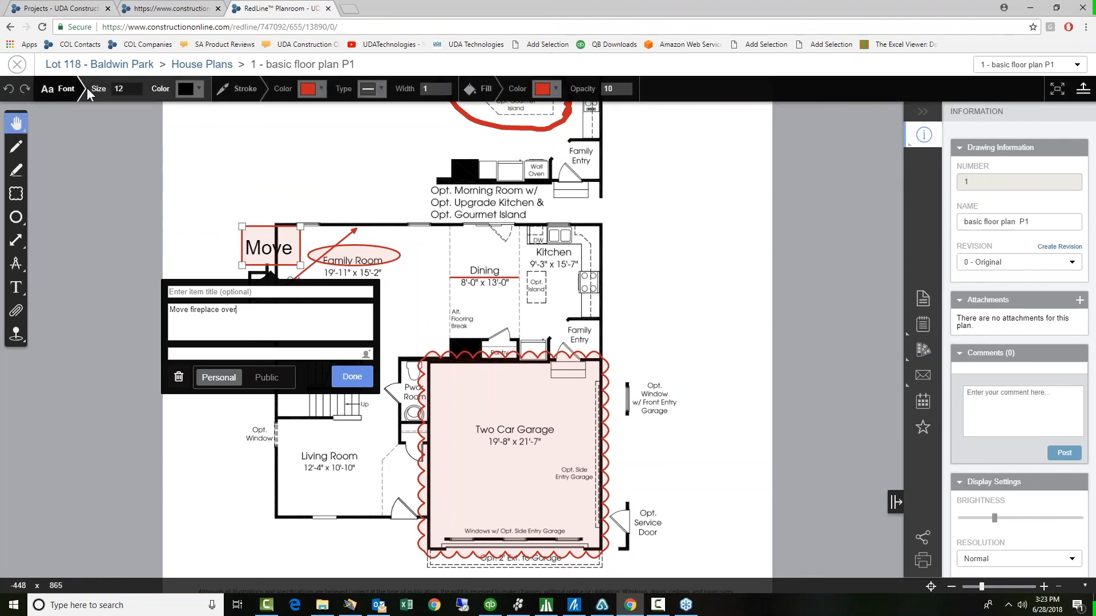
# Set the fireplace text box's font size to 6 and save it as a personal markup
pyautogui.doubleClick(118, 88)
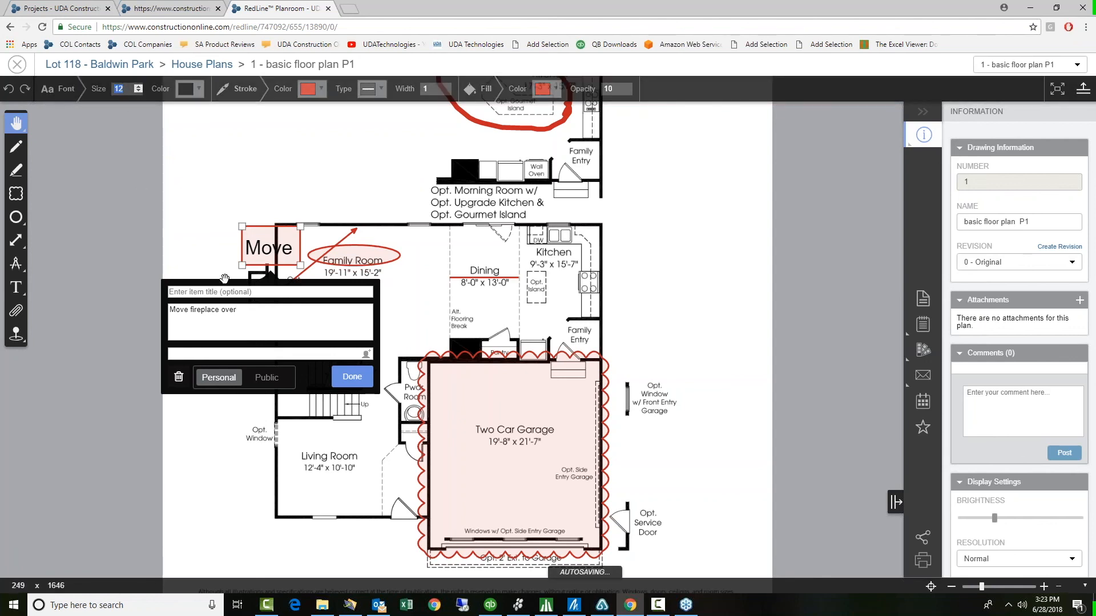
pyautogui.write('4')
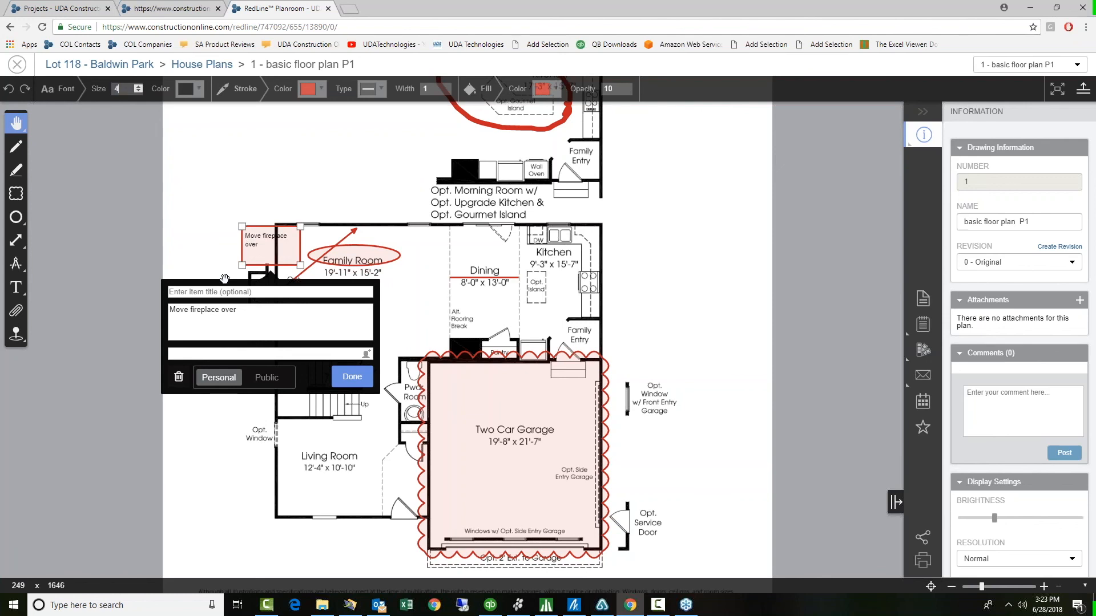
pyautogui.press('BackSpace')
pyautogui.write('6')
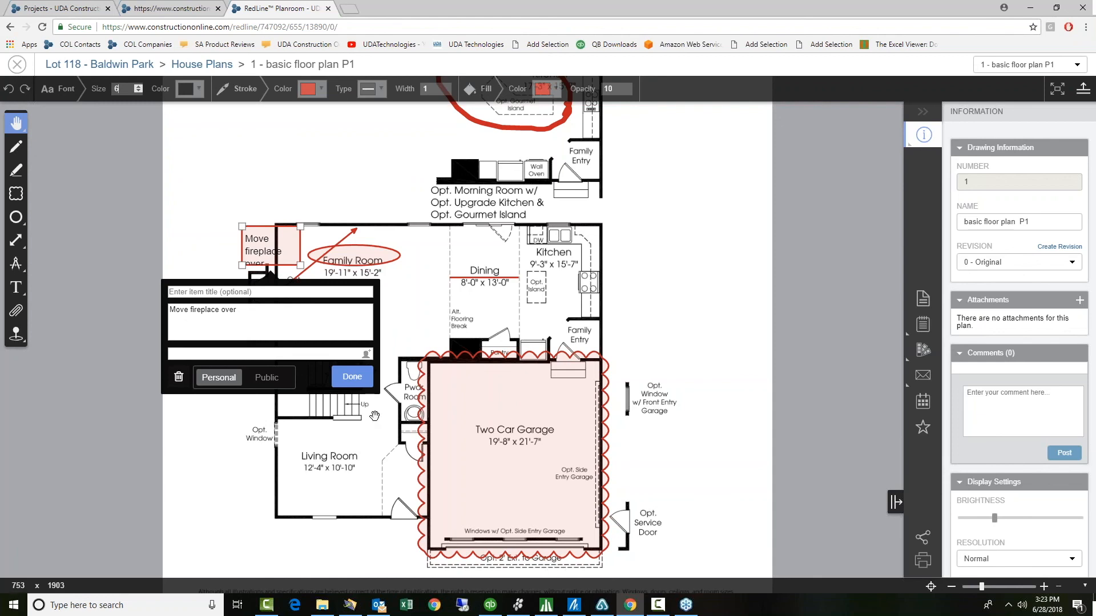
pyautogui.click(351, 386)
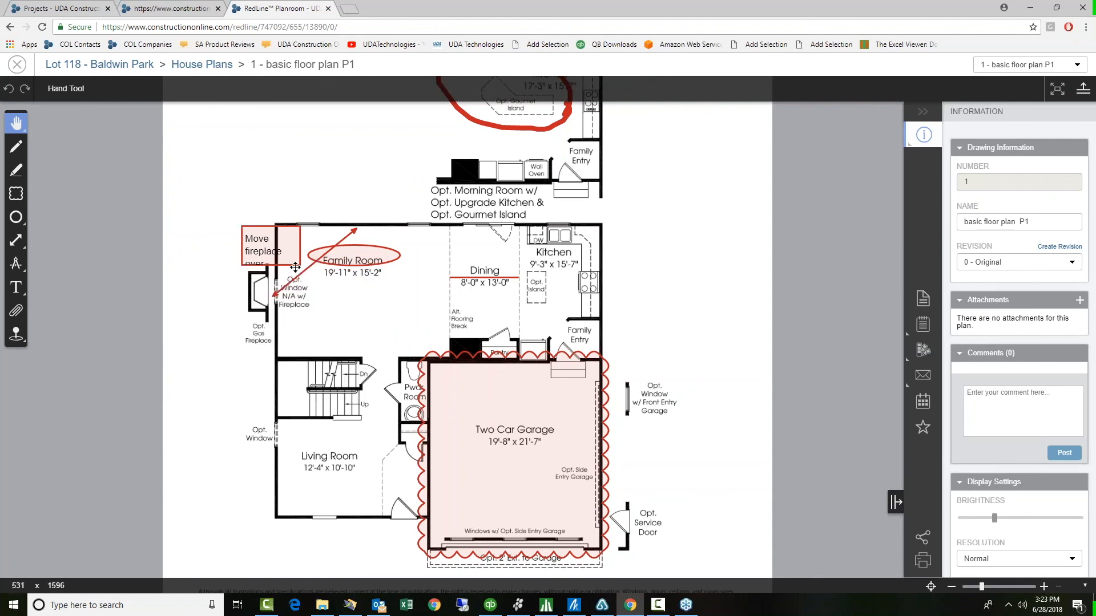
# Resize the "Move fireplace over" box to fit its text, move it outside the Family Room's upper-left corner, and save it
pyautogui.click(300, 264)
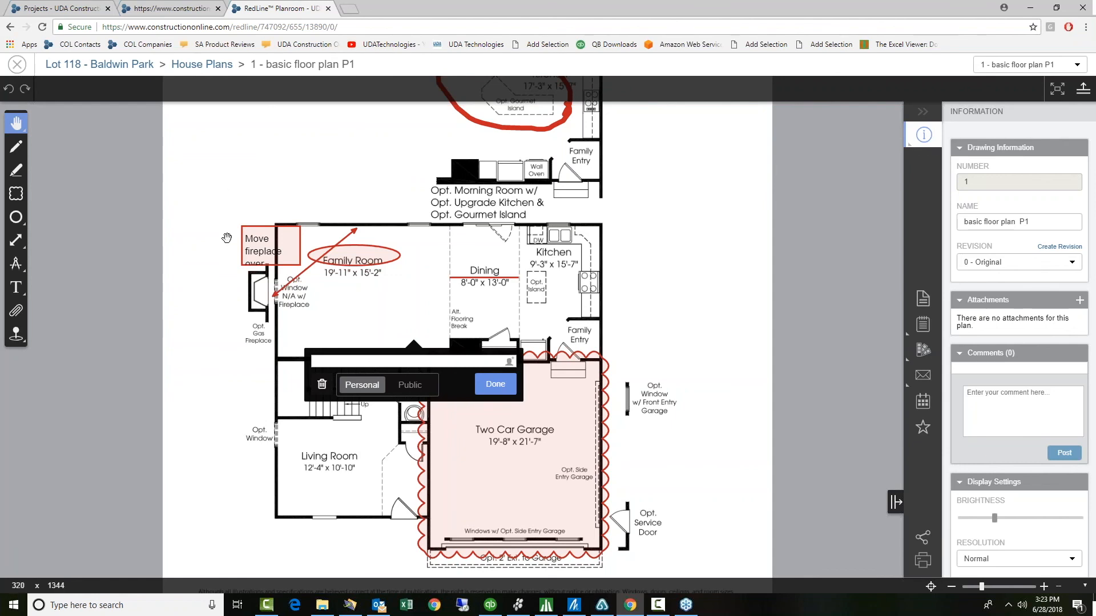
pyautogui.click(248, 237)
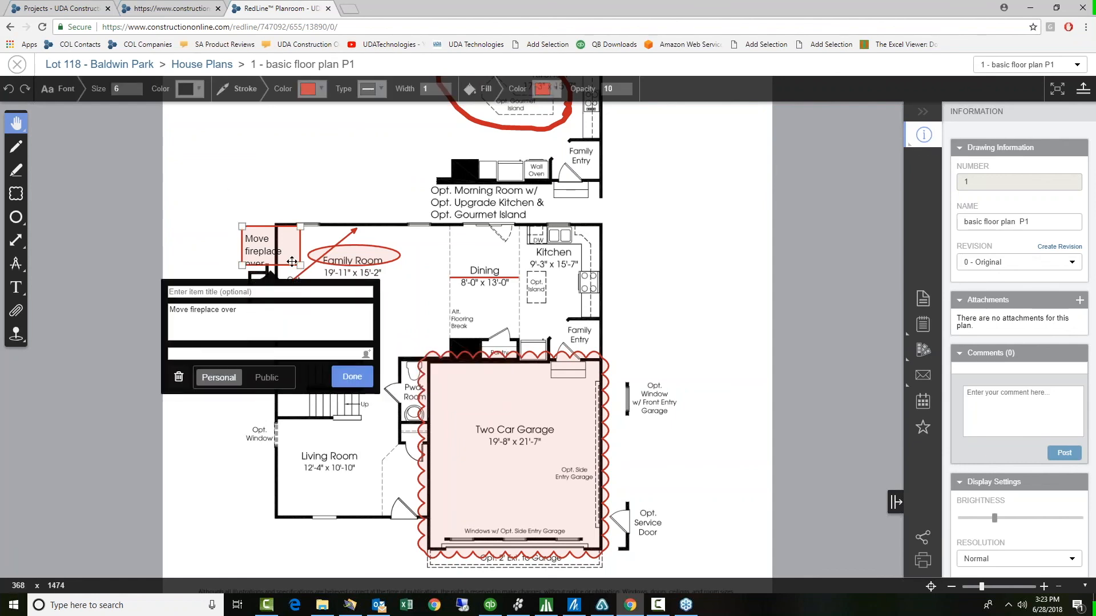
pyautogui.moveTo(301, 267); pyautogui.dragTo(247, 232)
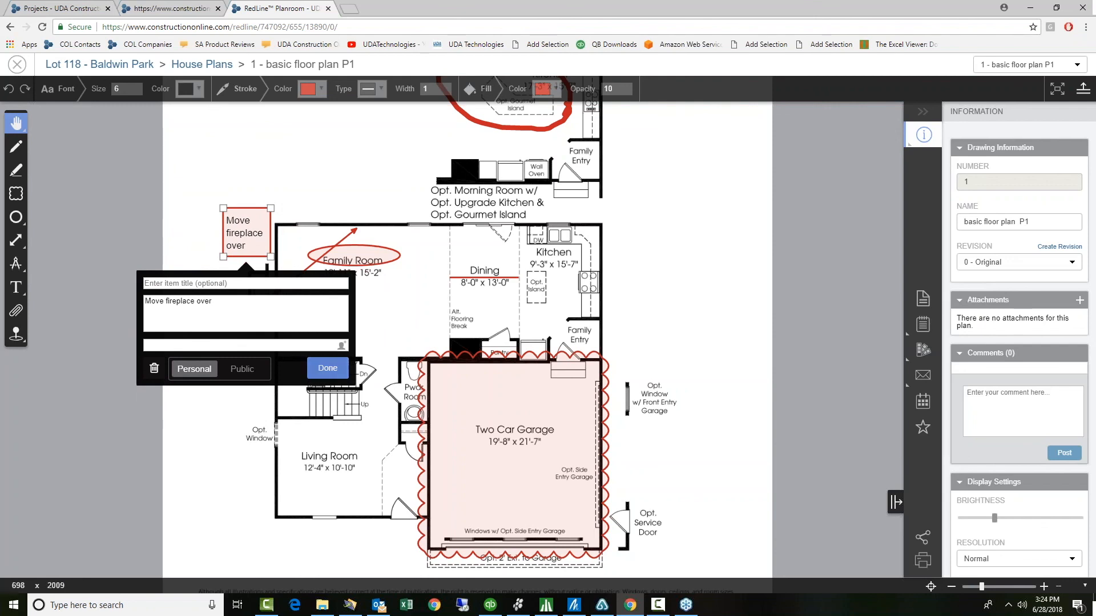
pyautogui.click(327, 368)
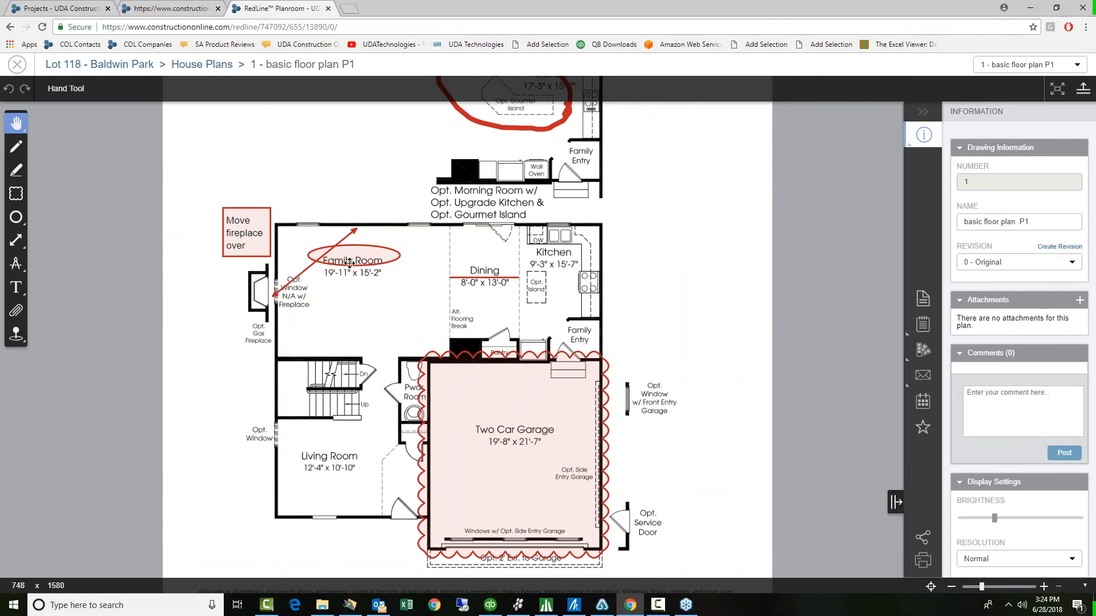
# With the "Move fireplace over" text box selected, choose blue as the fill color
pyautogui.click(251, 236)
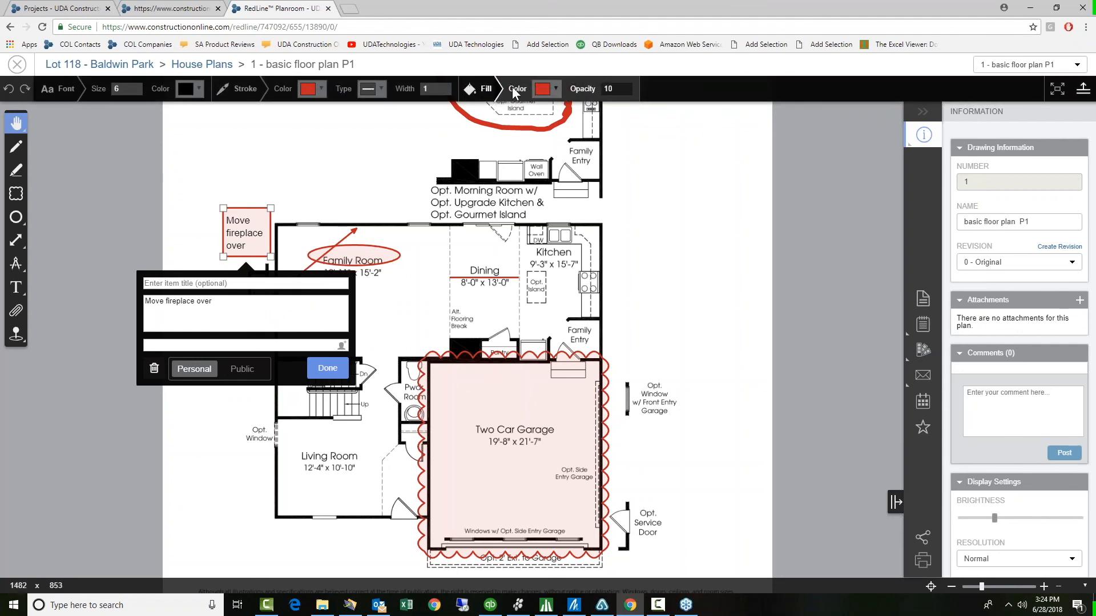
pyautogui.click(555, 89)
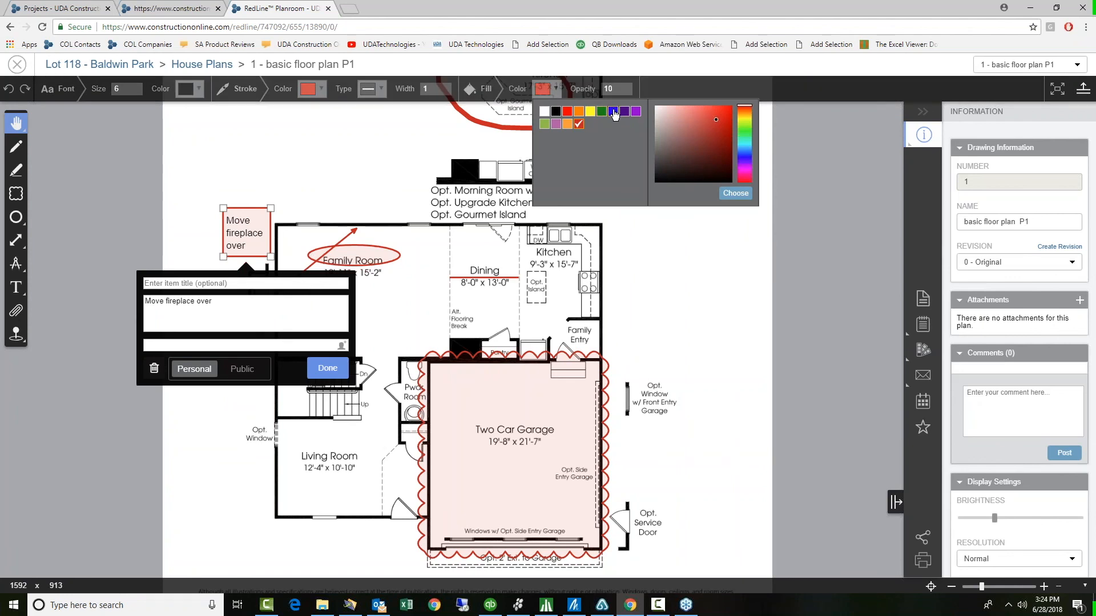
pyautogui.click(611, 111)
pyautogui.click(402, 305)
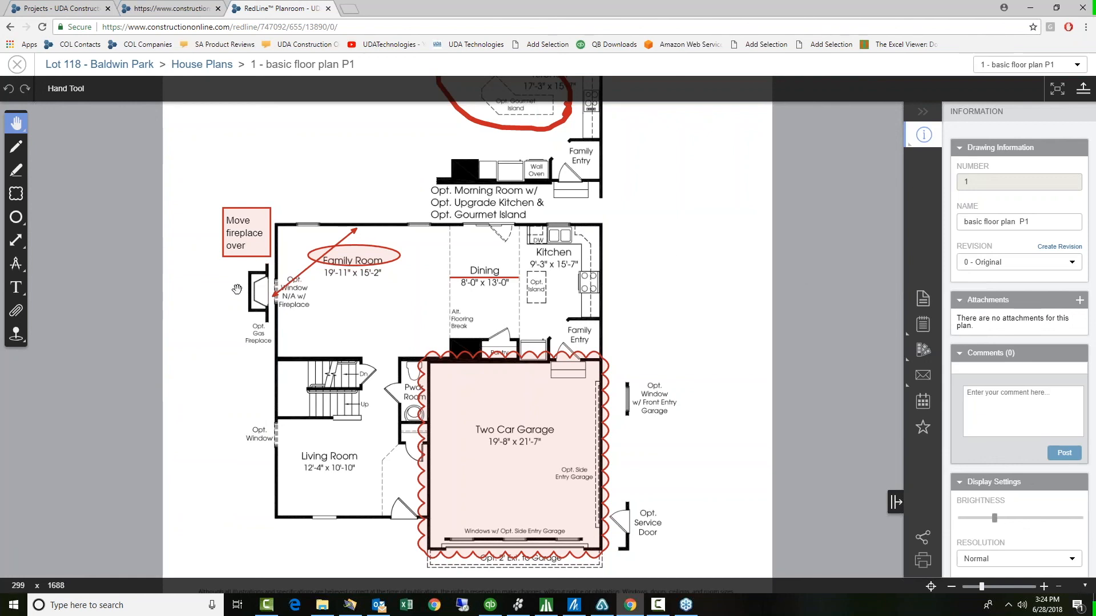
# Add a quick note beside the Kitchen, pointing to its outer wall, reading "Granite Counters" in font size 6
pyautogui.moveTo(17, 291)
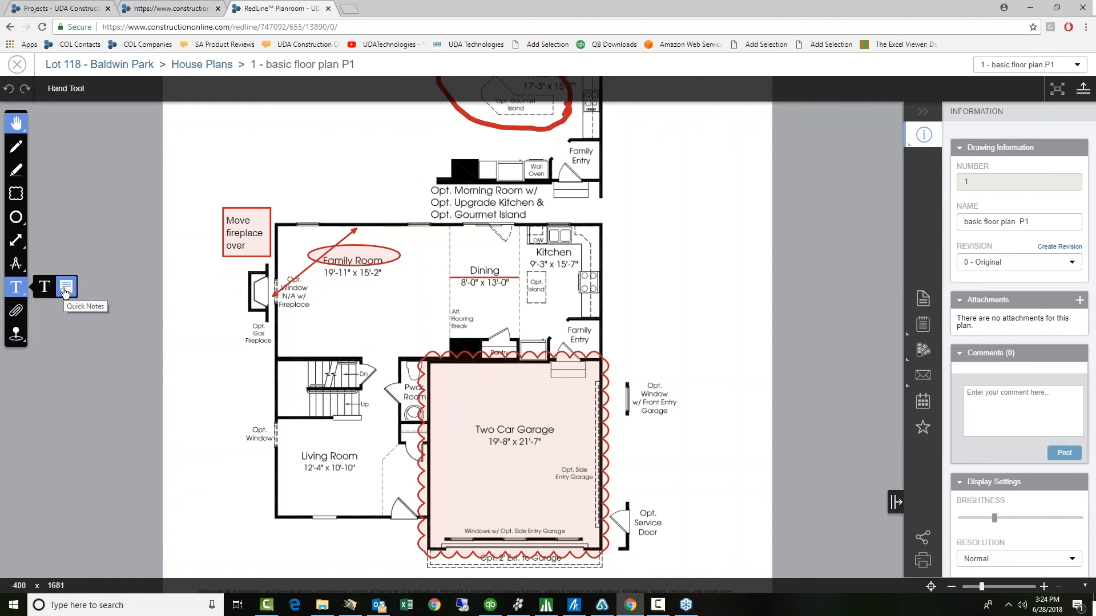
pyautogui.click(65, 291)
pyautogui.moveTo(596, 262); pyautogui.dragTo(707, 198)
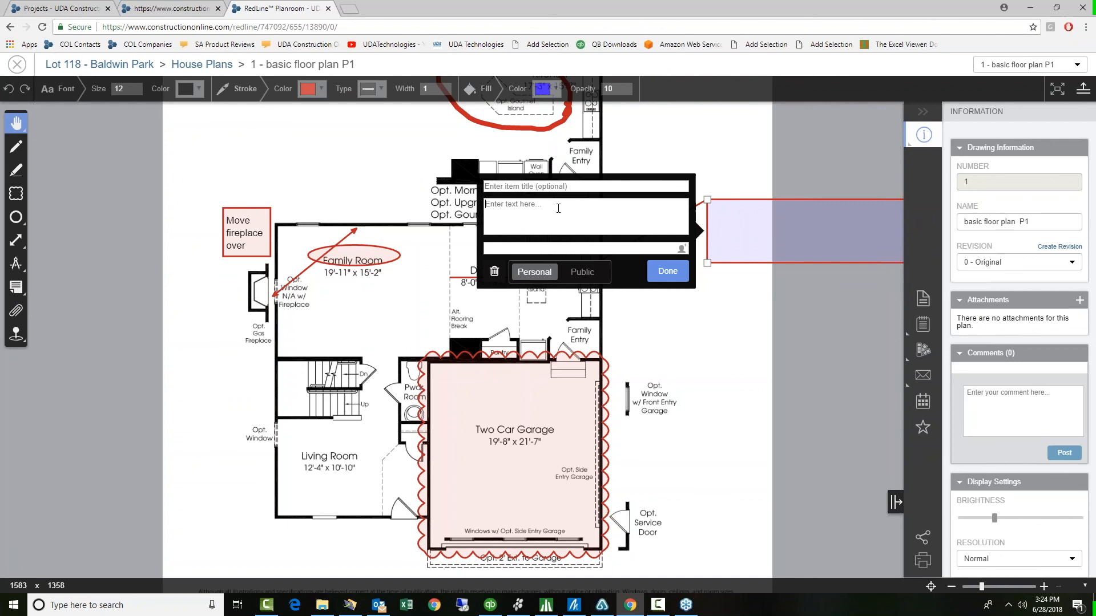
pyautogui.write('Granite C')
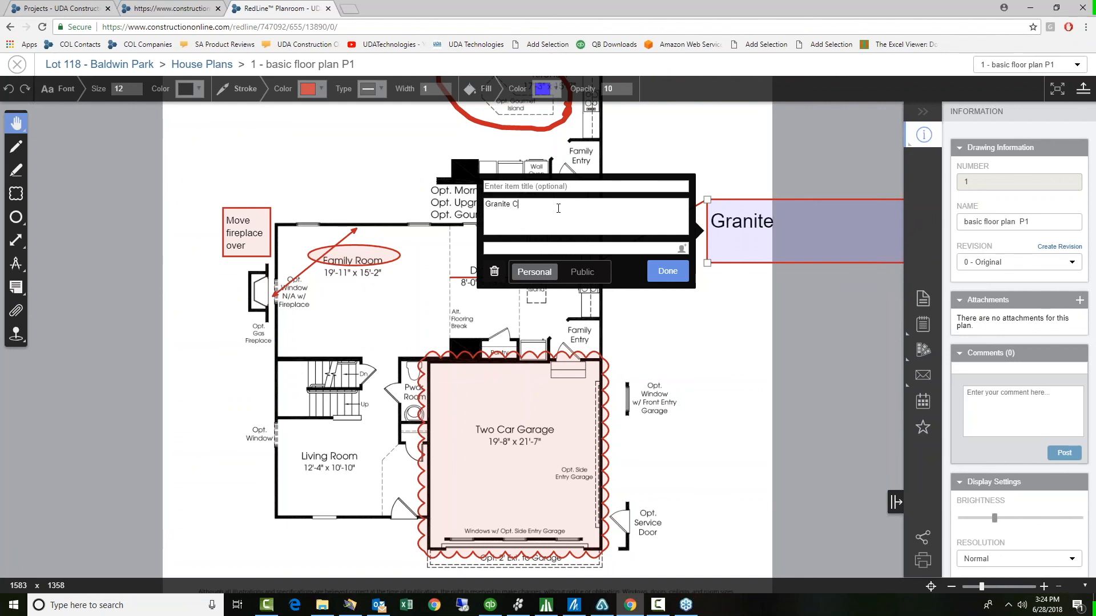
pyautogui.write('ounters')
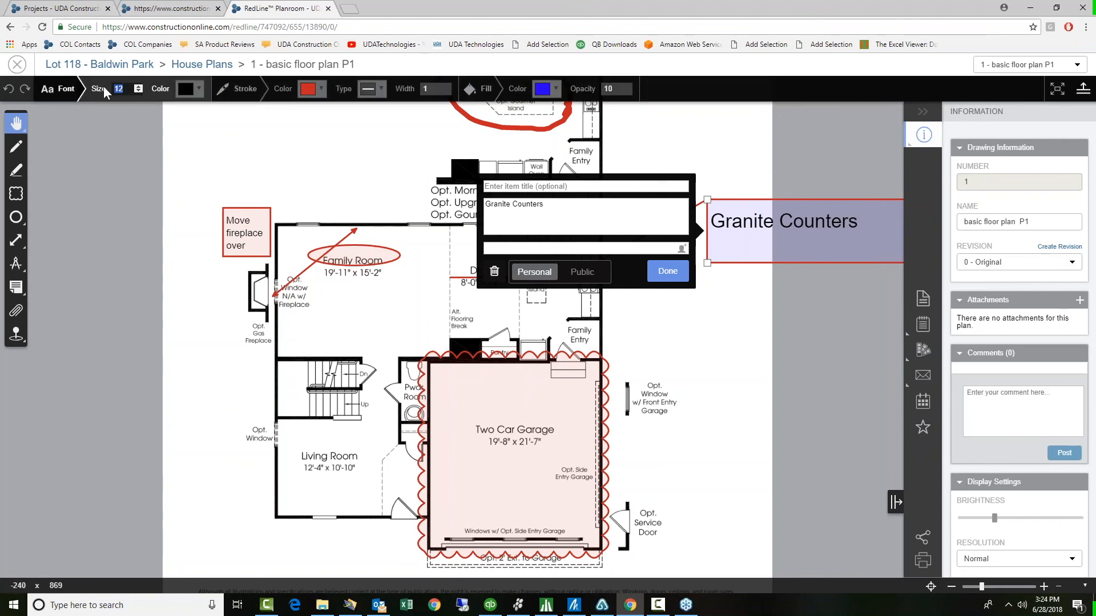
pyautogui.write('6')
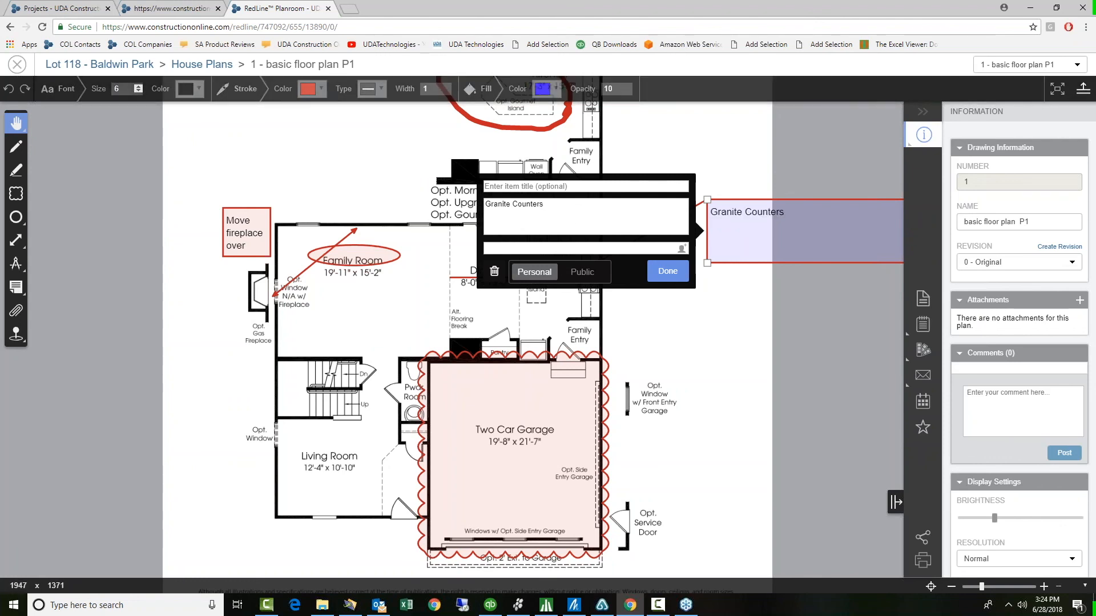
# Shrink the Granite Counters note to fit its text, move it closer to the Kitchen wall, and save it as personal
pyautogui.moveTo(707, 266); pyautogui.dragTo(687, 236)
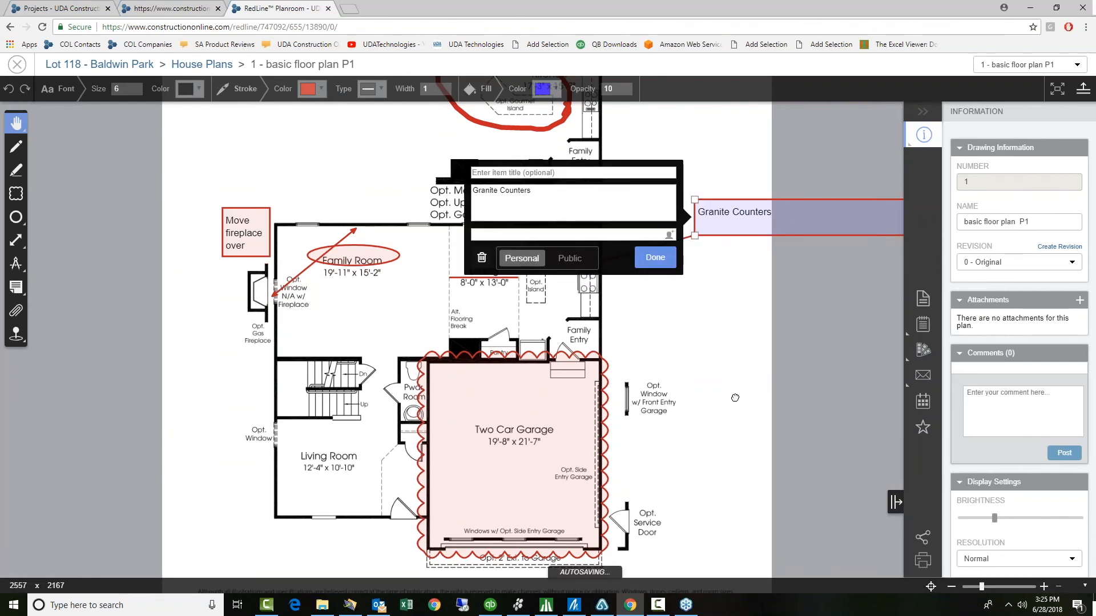
pyautogui.moveTo(802, 325); pyautogui.dragTo(664, 320)
pyautogui.moveTo(790, 230); pyautogui.dragTo(645, 226)
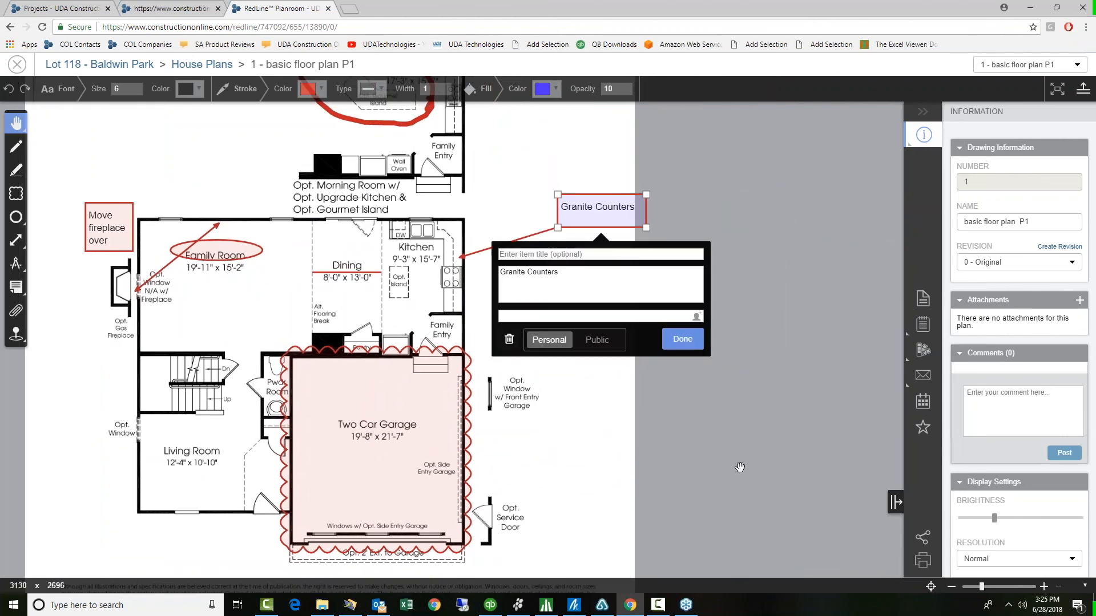
pyautogui.click(682, 339)
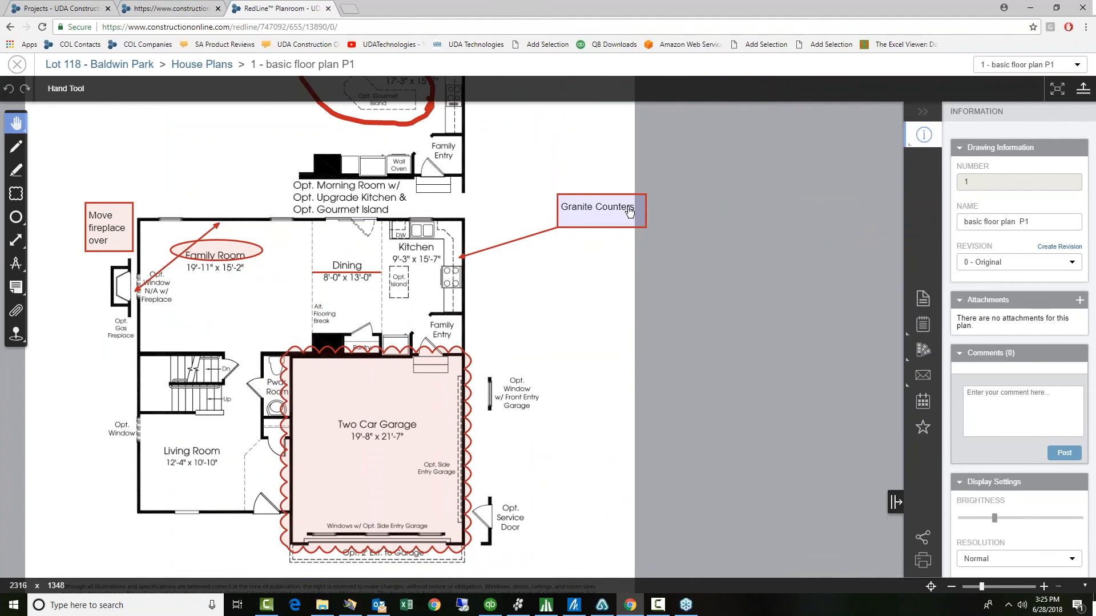
pyautogui.click(578, 202)
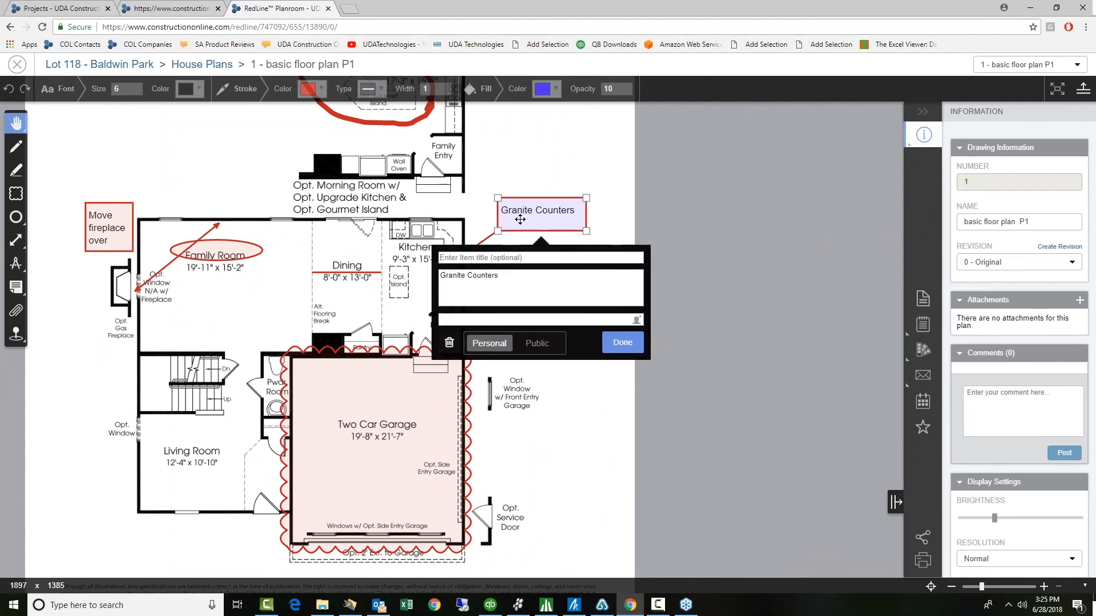
pyautogui.click(632, 340)
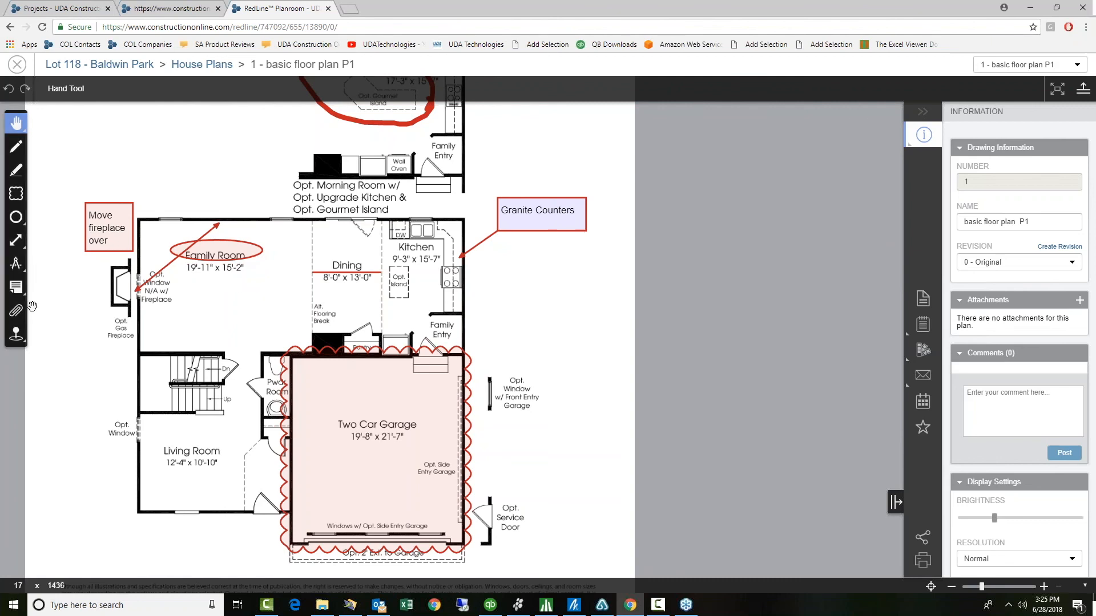
# Calibrate the drawing scale along the Family Room's fireplace wall, setting its length to 15 feet
pyautogui.moveTo(21, 301)
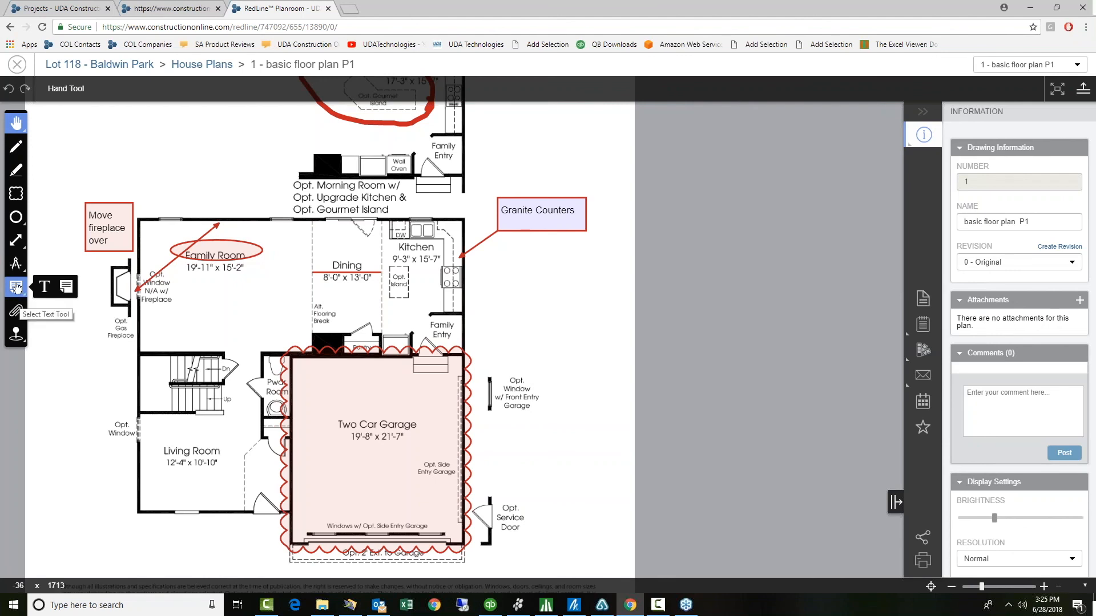
pyautogui.moveTo(23, 266)
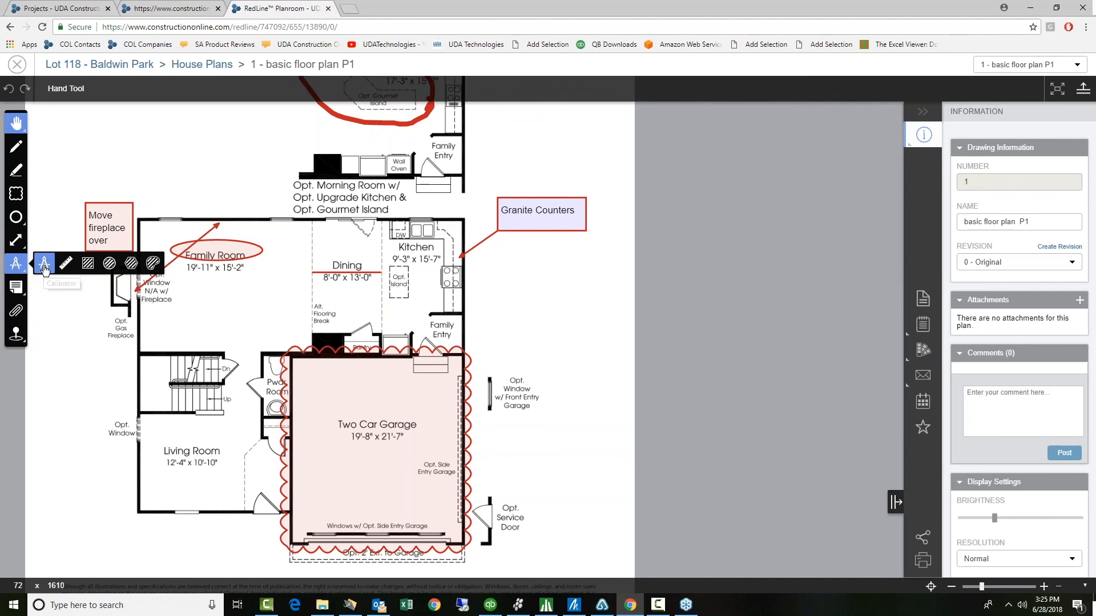
pyautogui.scroll(2, 45, 269)
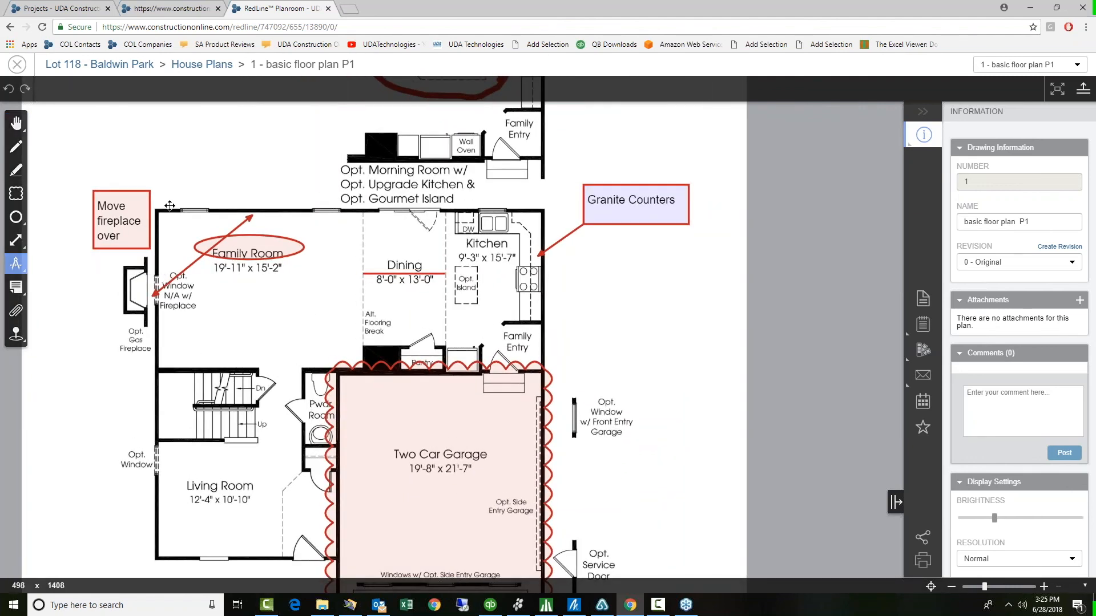
pyautogui.moveTo(156, 210); pyautogui.dragTo(156, 371)
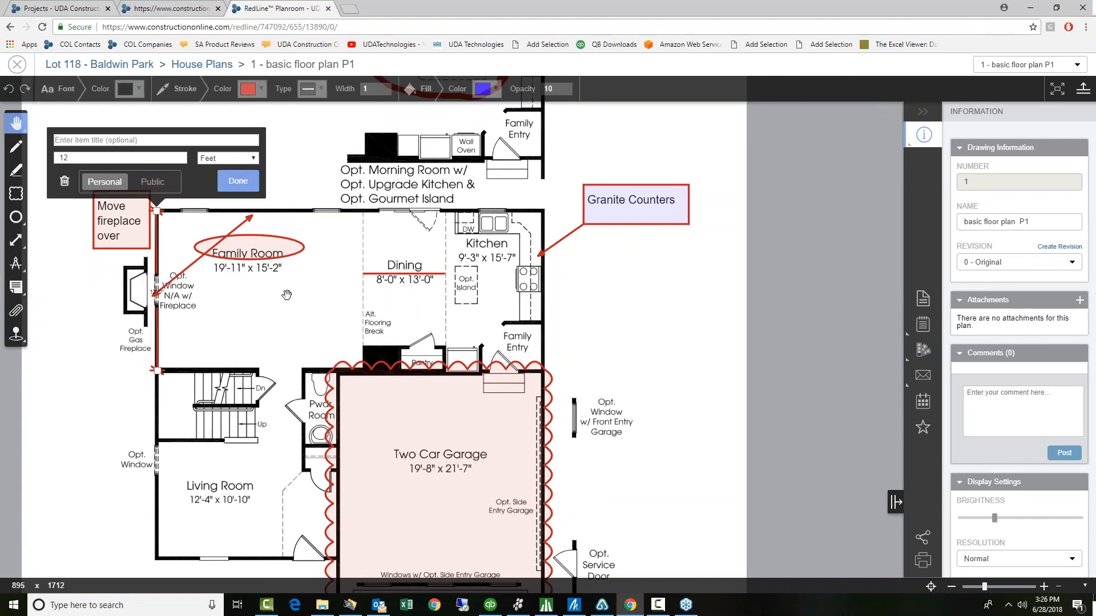
pyautogui.click(78, 161)
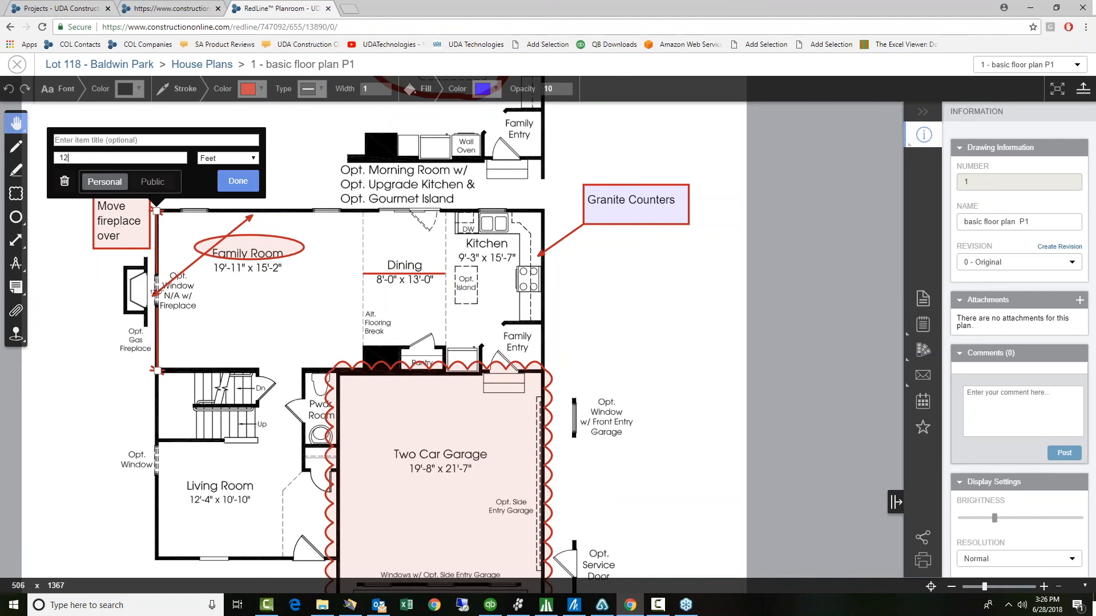
pyautogui.press('BackSpace')
pyautogui.write('15')
pyautogui.click(238, 181)
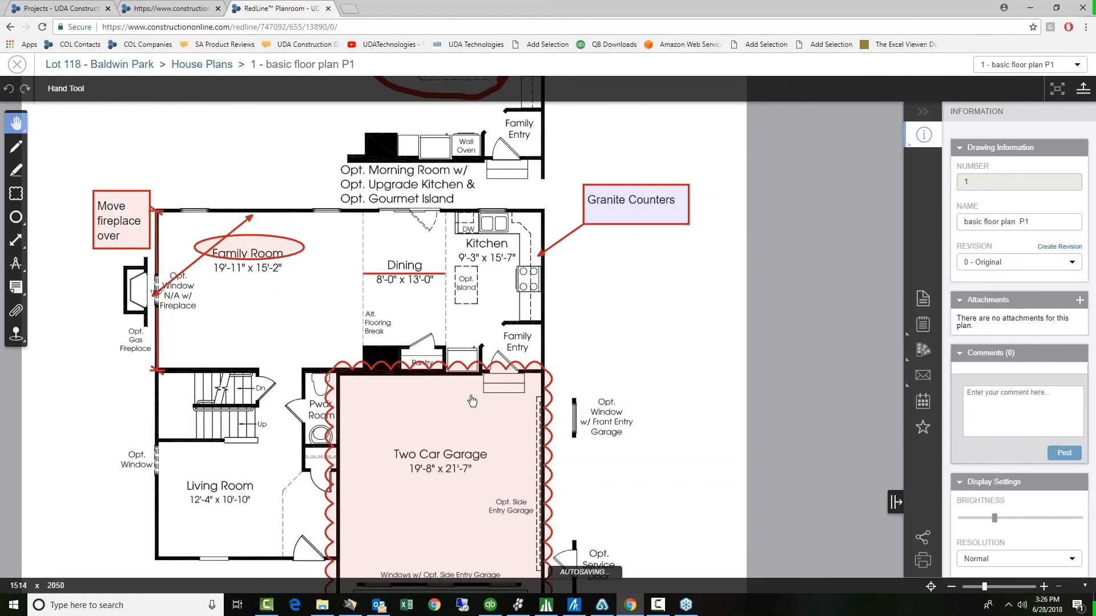
# Measure the Living Room with a rectangular area markup aligned to its walls, and make the measurement public
pyautogui.click(15, 268)
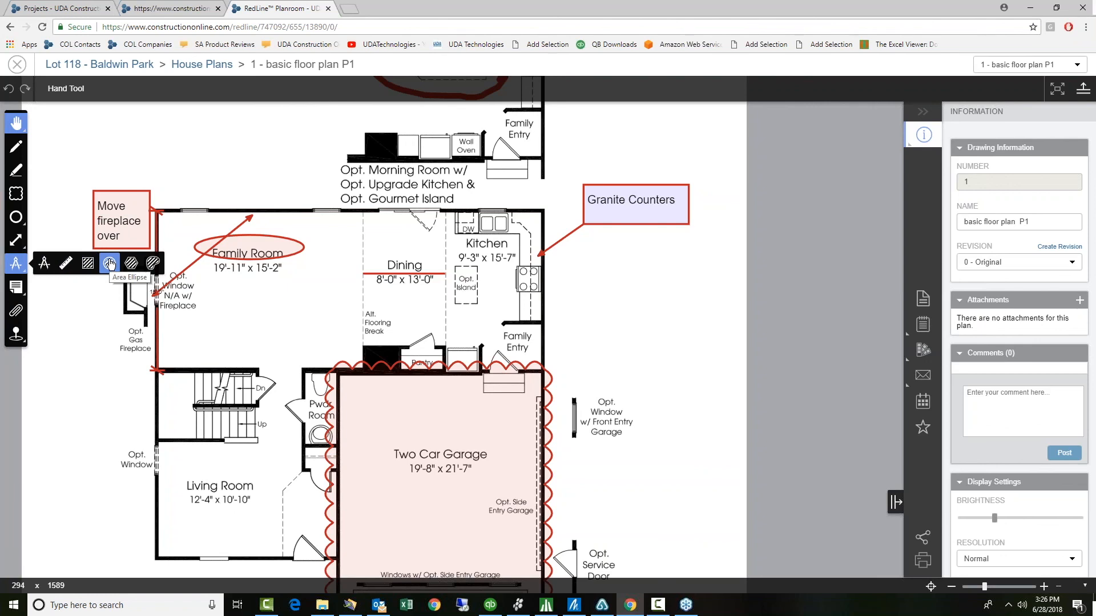
pyautogui.click(87, 263)
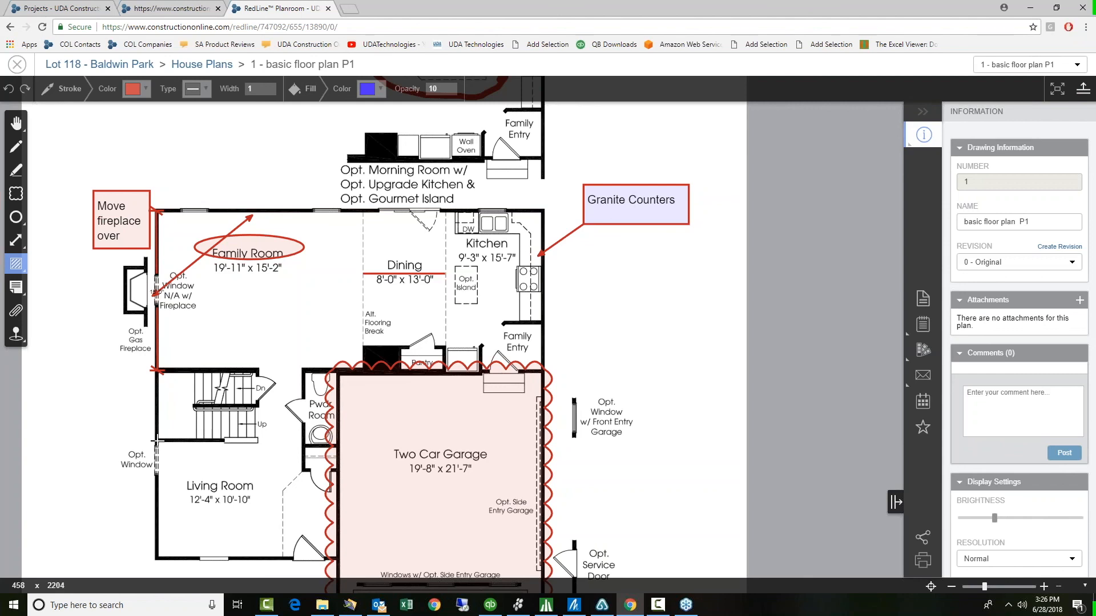
pyautogui.moveTo(156, 440)
pyautogui.mouseDown()
pyautogui.moveTo(240, 497)
pyautogui.moveTo(284, 559)
pyautogui.mouseUp()
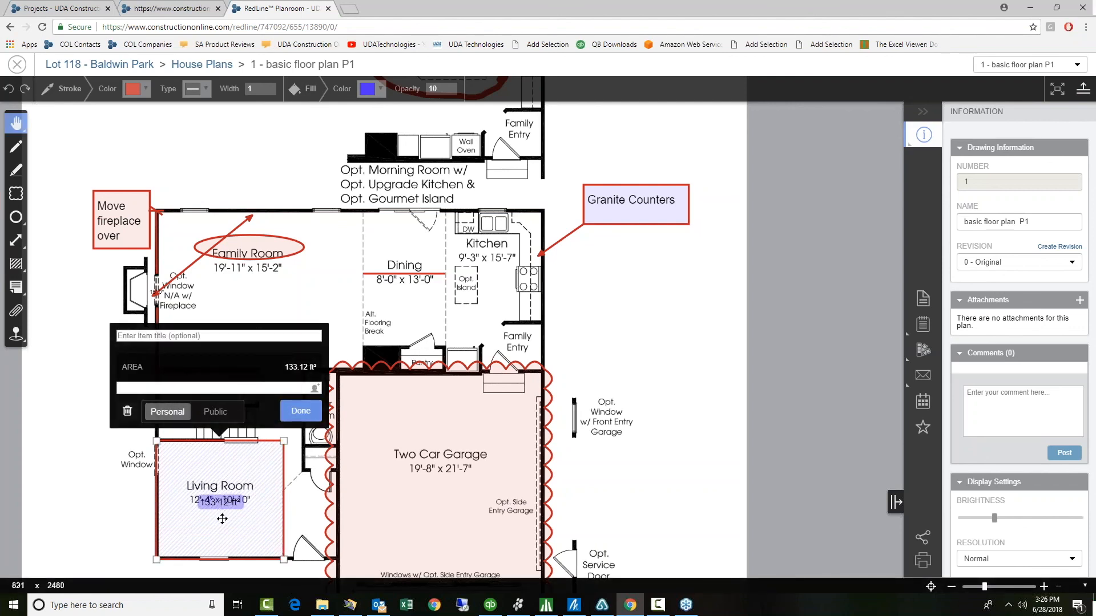
pyautogui.moveTo(223, 532)
pyautogui.mouseDown()
pyautogui.moveTo(222, 524)
pyautogui.moveTo(225, 542)
pyautogui.mouseUp()
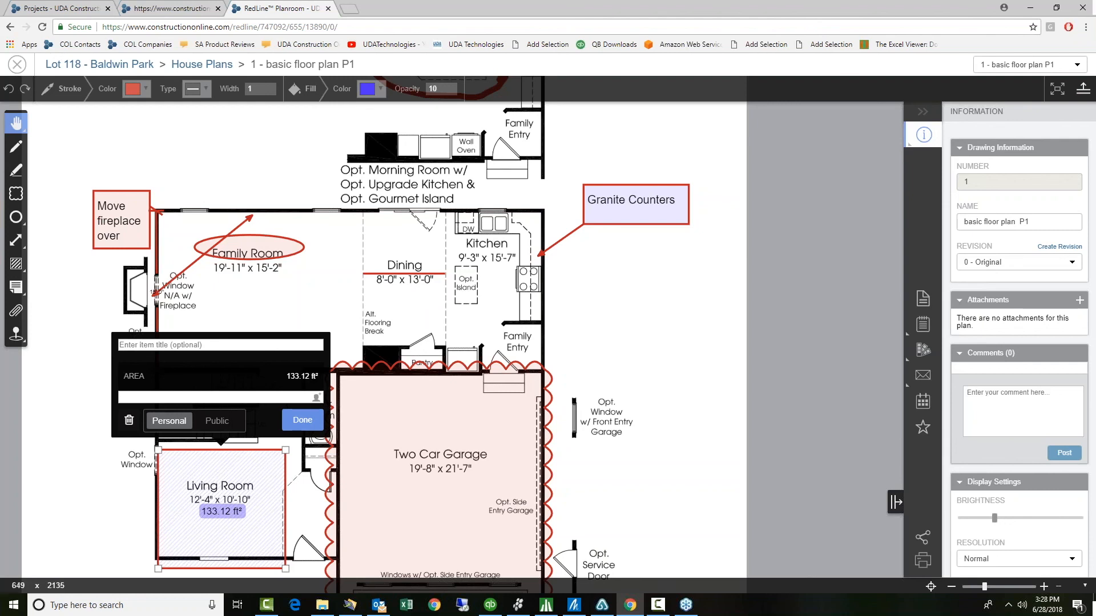
pyautogui.click(219, 423)
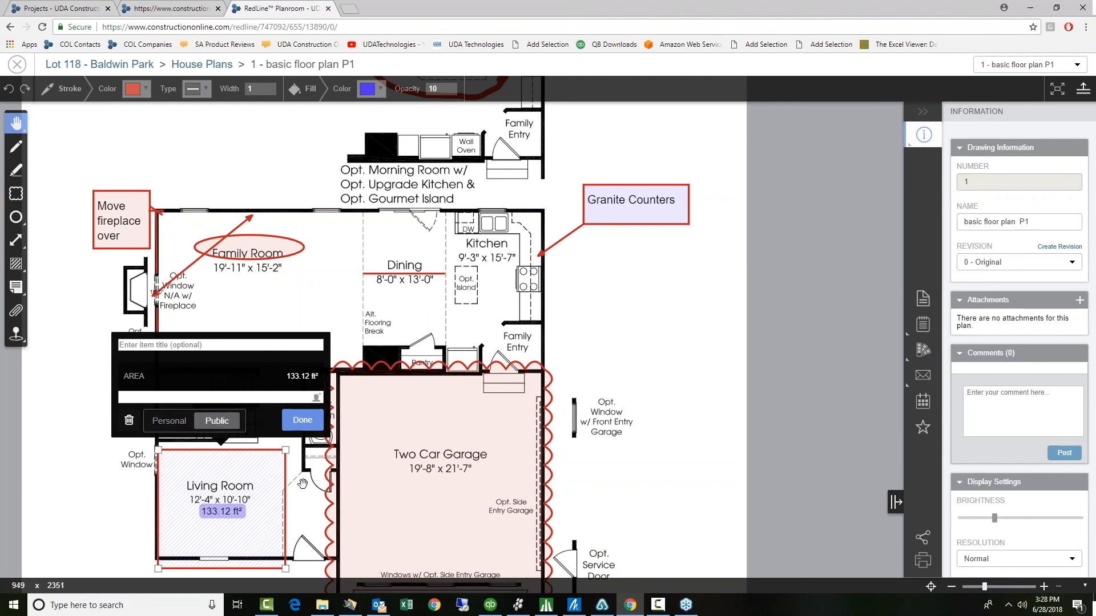
pyautogui.moveTo(263, 495); pyautogui.dragTo(263, 486)
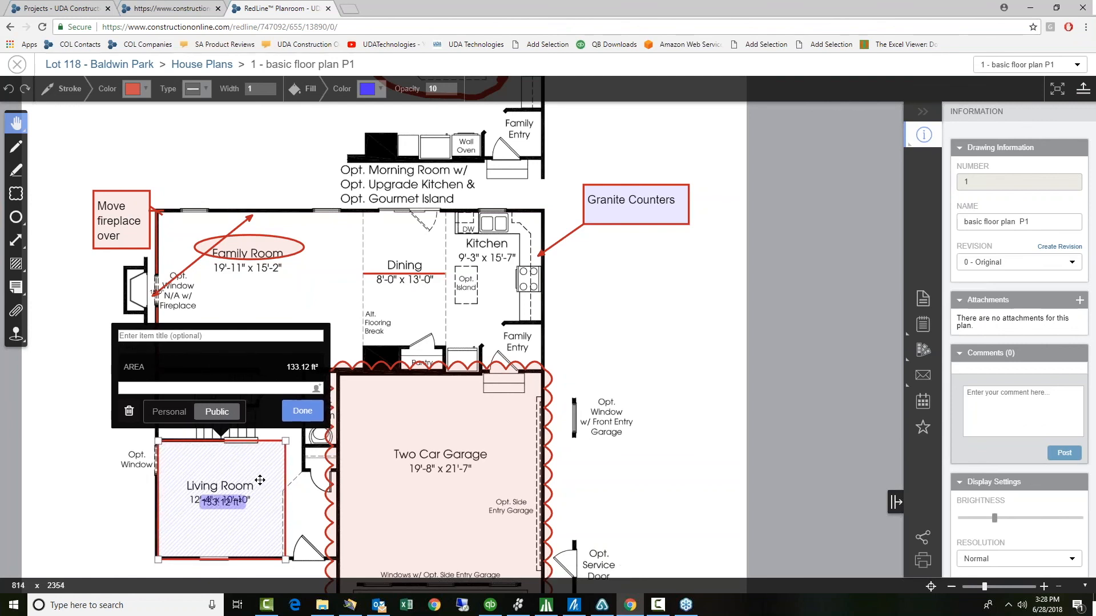
# Place an attachment marker on the Kitchen, view the available file sources, and delete the marker
pyautogui.click(22, 316)
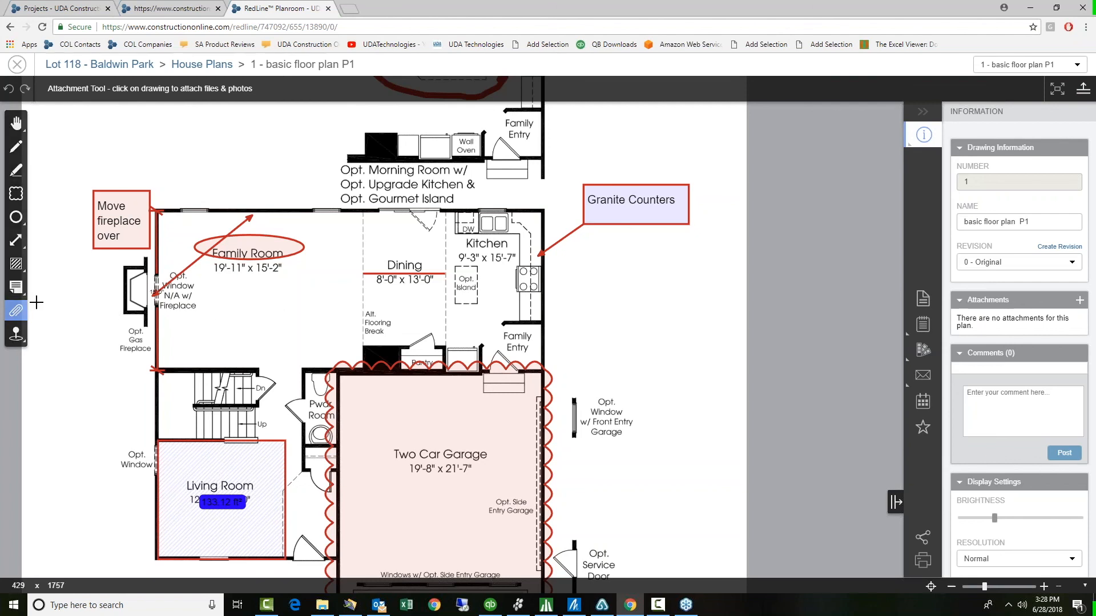
pyautogui.click(500, 244)
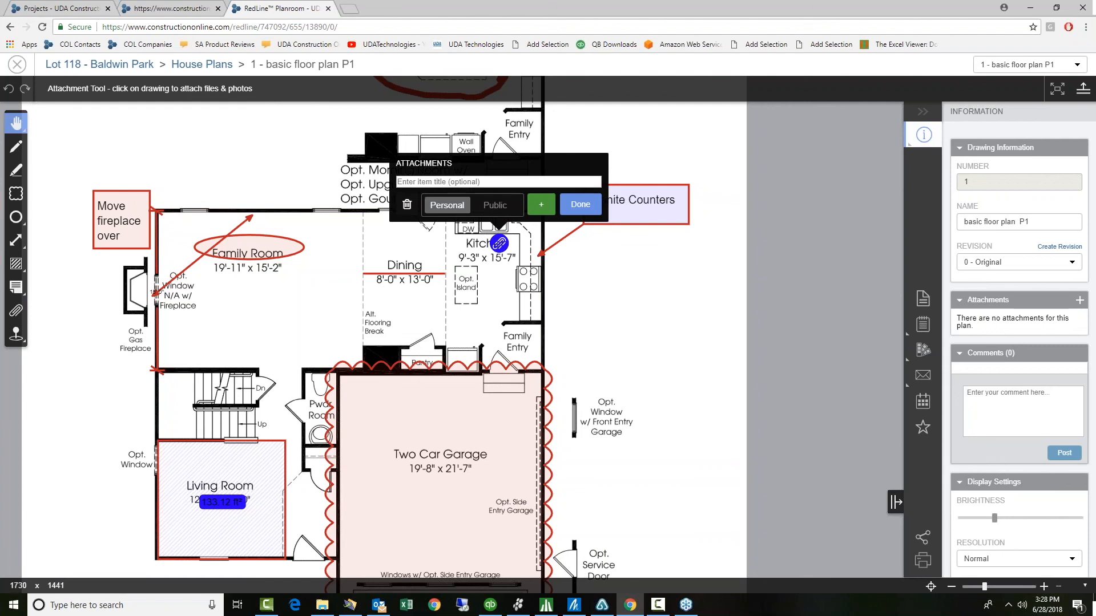
pyautogui.click(541, 204)
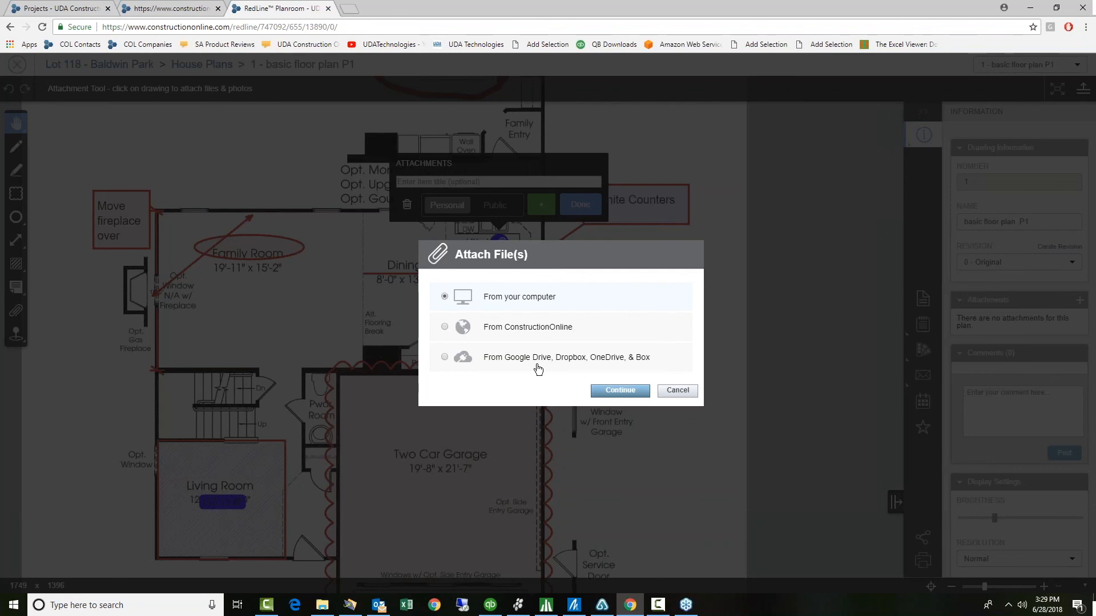
pyautogui.click(662, 396)
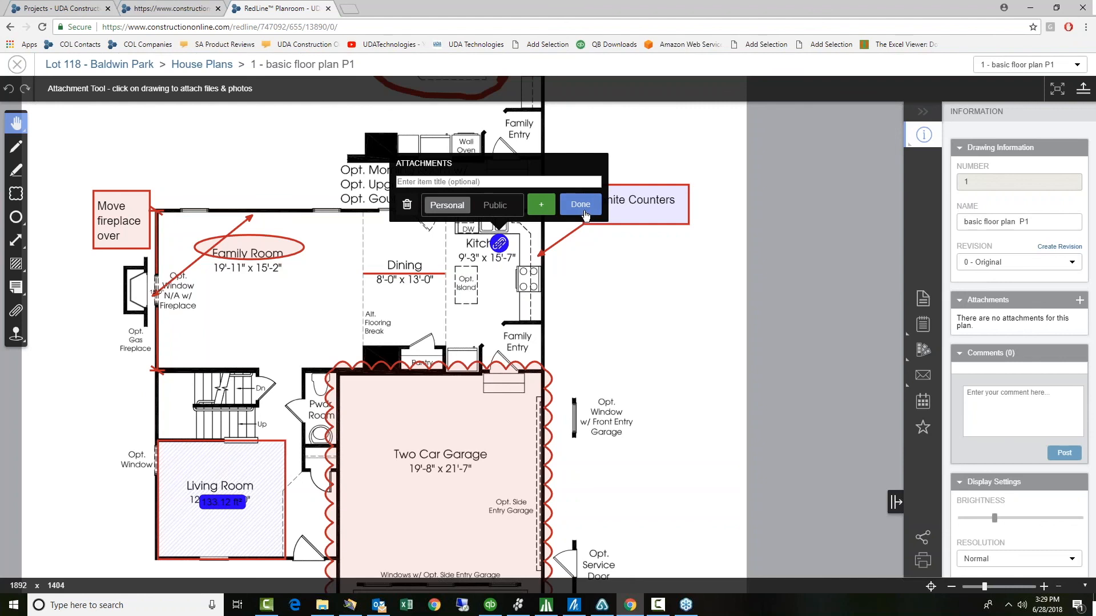
pyautogui.click(407, 207)
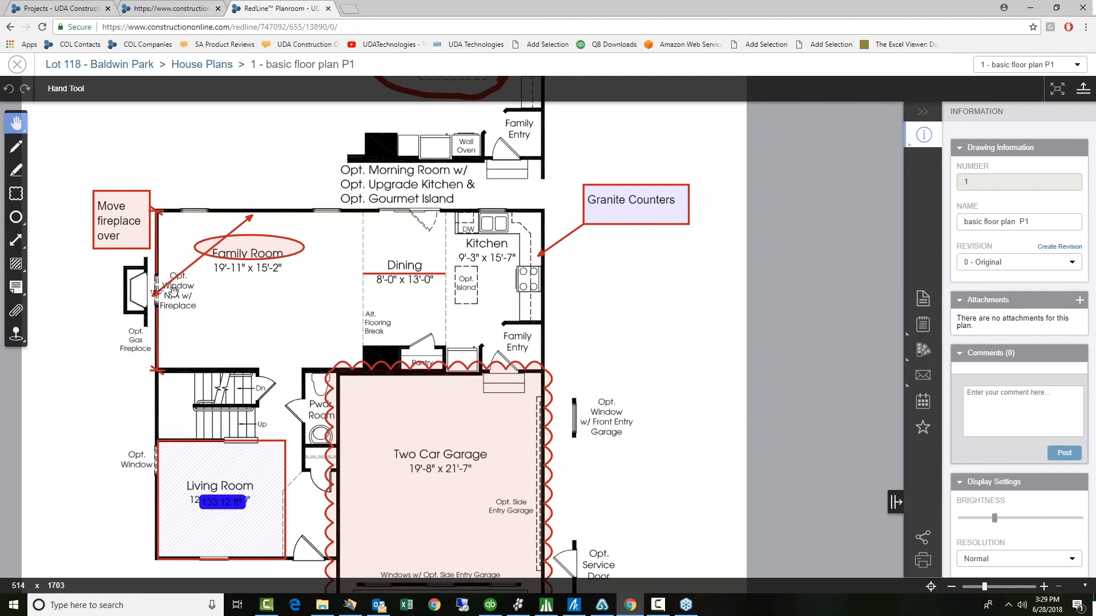
# View the project's files and the upload options for adding a new file, leaving without uploading
pyautogui.moveTo(17, 336)
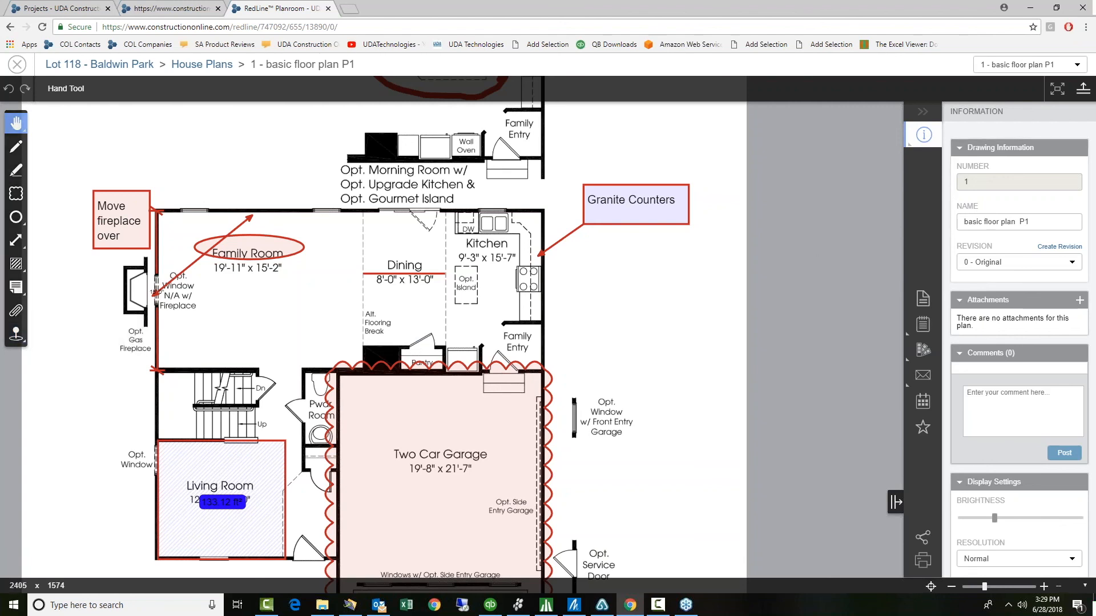
pyautogui.moveTo(924, 326)
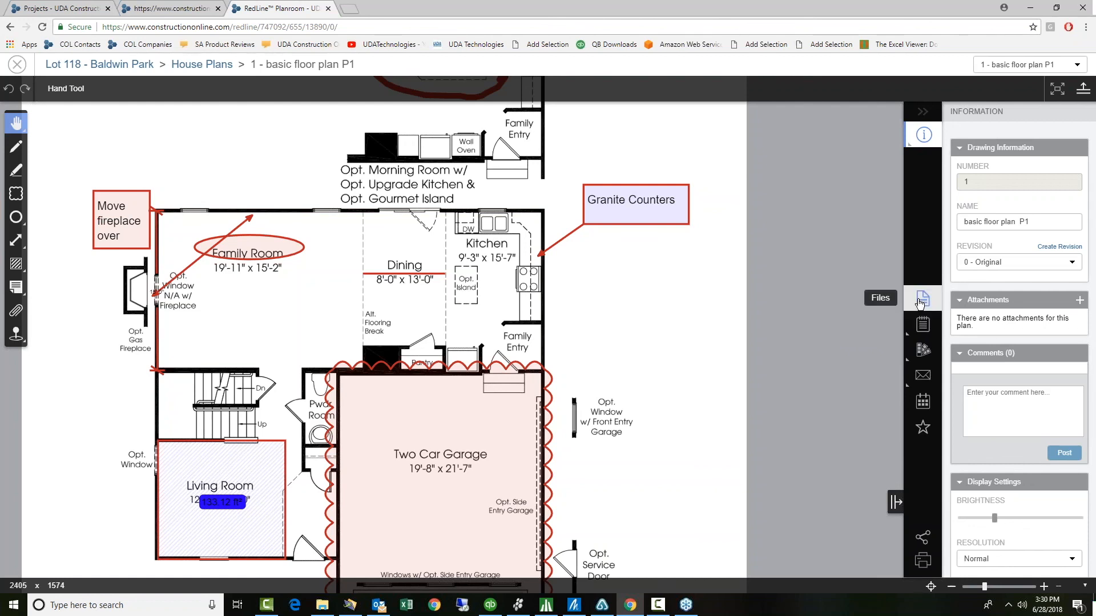
pyautogui.click(920, 304)
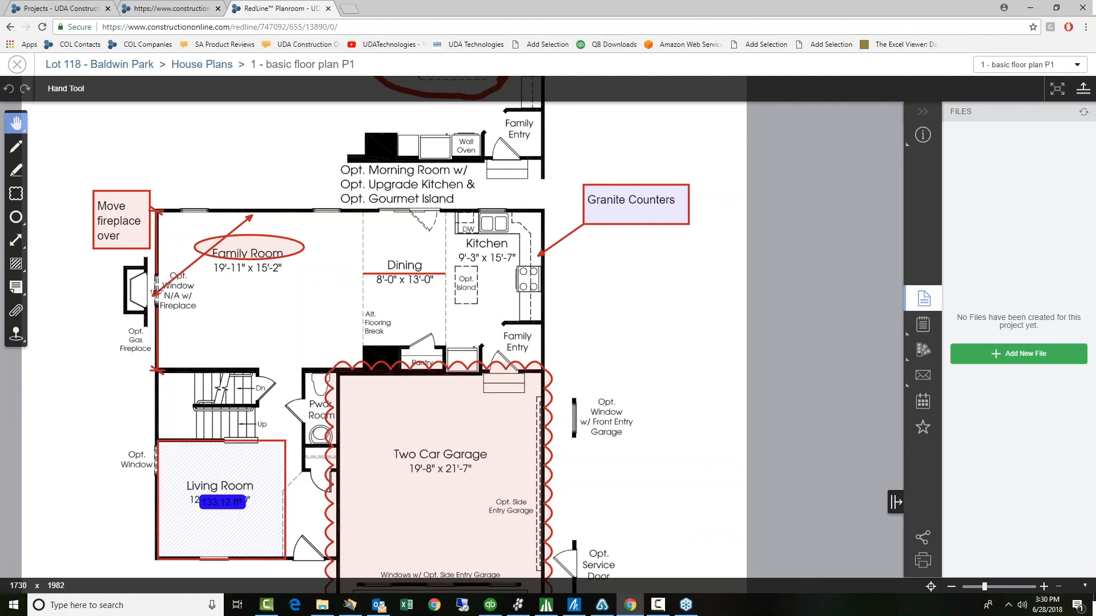
pyautogui.click(1049, 363)
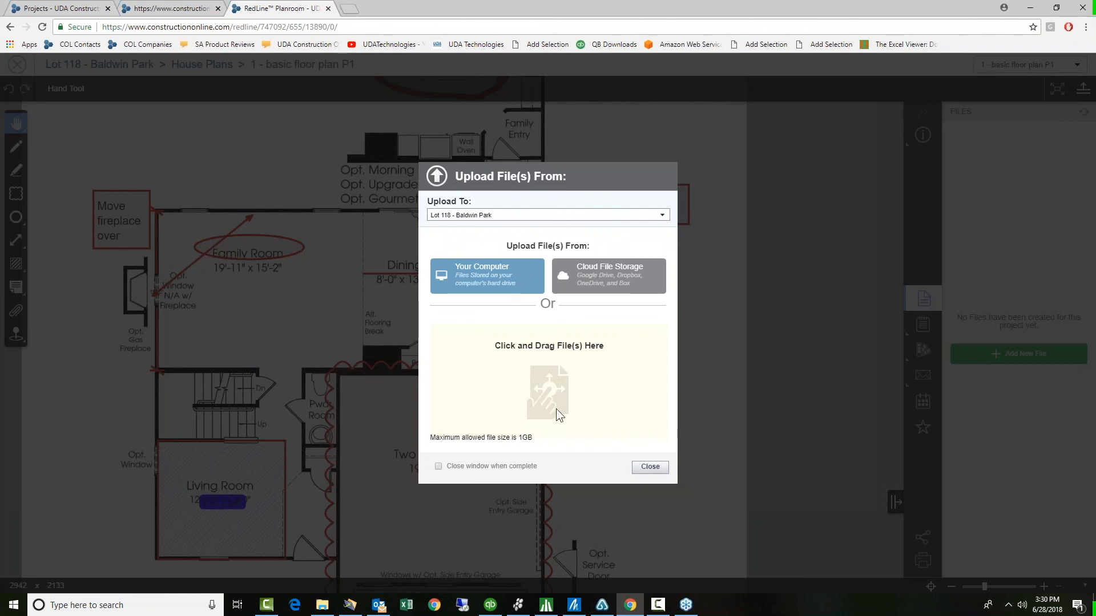
pyautogui.click(641, 469)
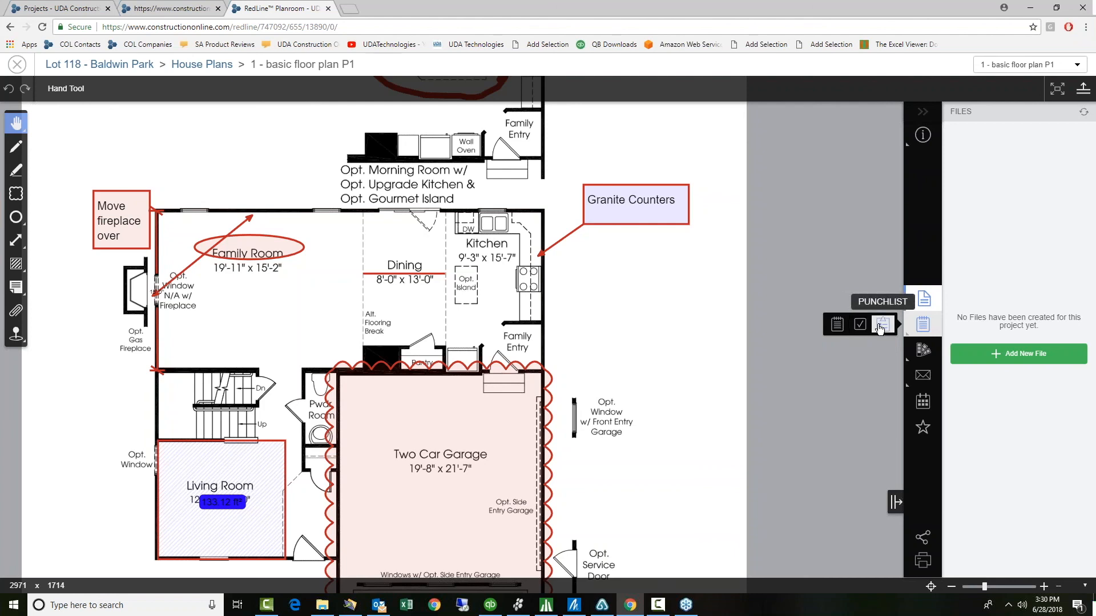
# Show the project's to-dos and switch to the drawing "2 - basic floor plan P2"
pyautogui.click(859, 324)
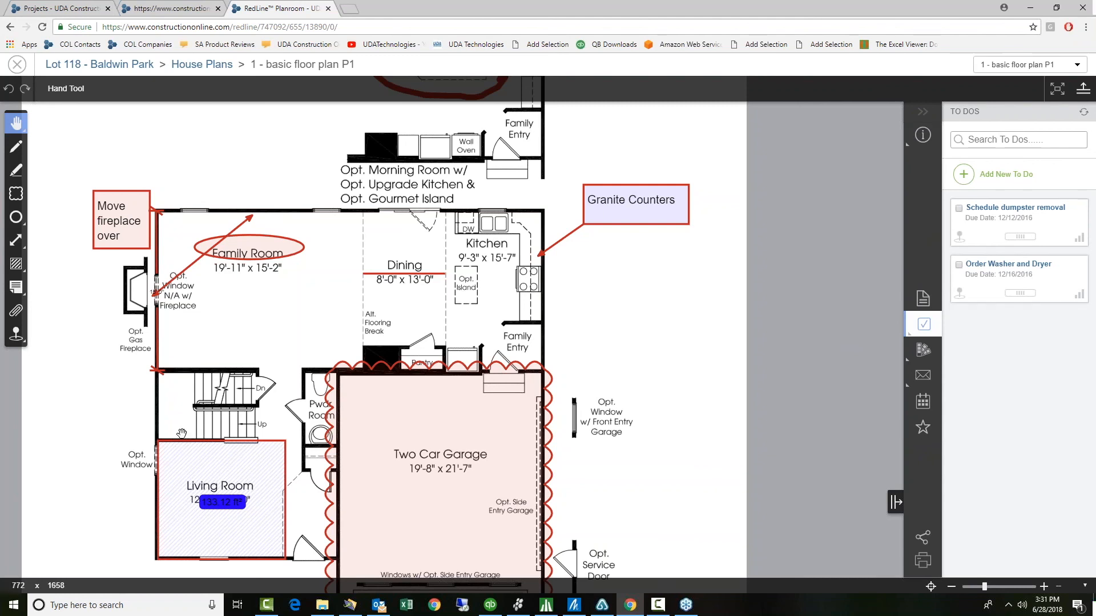
pyautogui.scroll(-3, 383, 334)
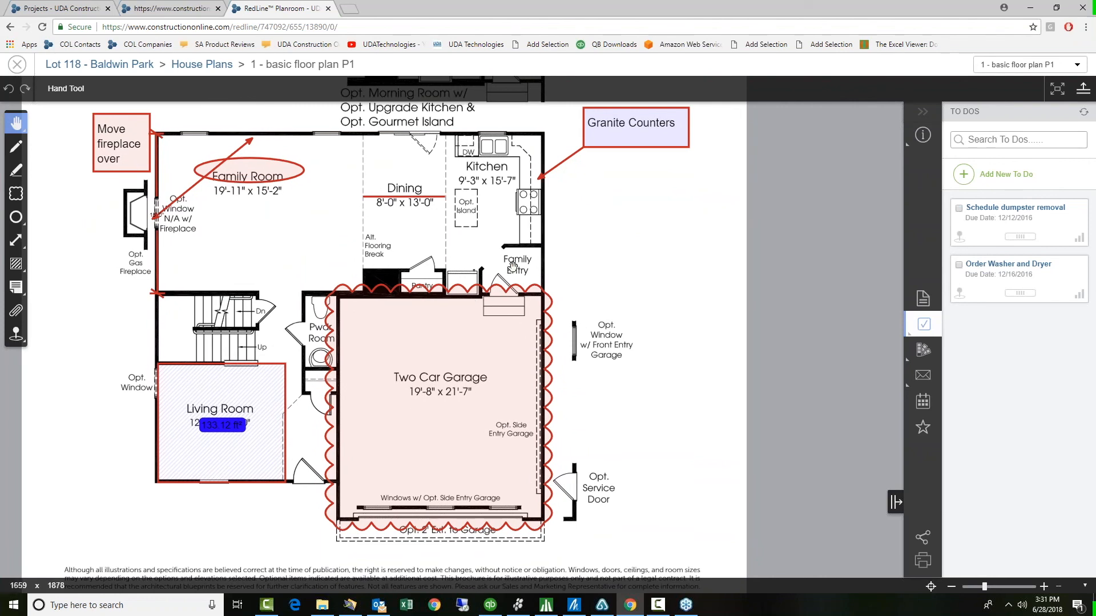
pyautogui.click(1079, 66)
pyautogui.click(1034, 87)
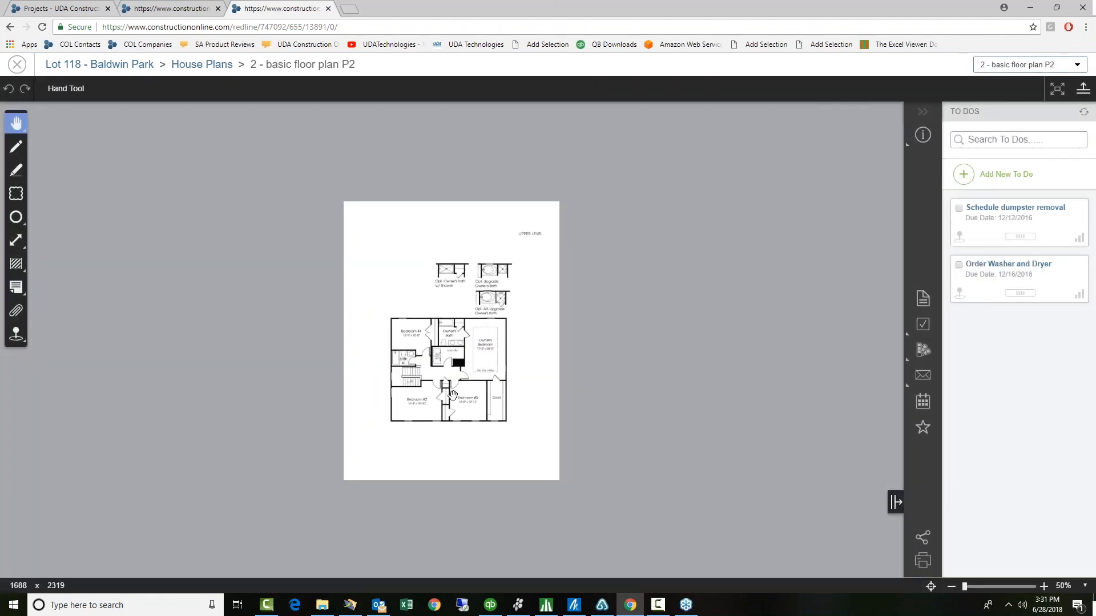
# Pin the "Order Washer and Dryer" to-do on the Laundry's optional washer and dryer space as a personal item
pyautogui.scroll(3, 456, 375)
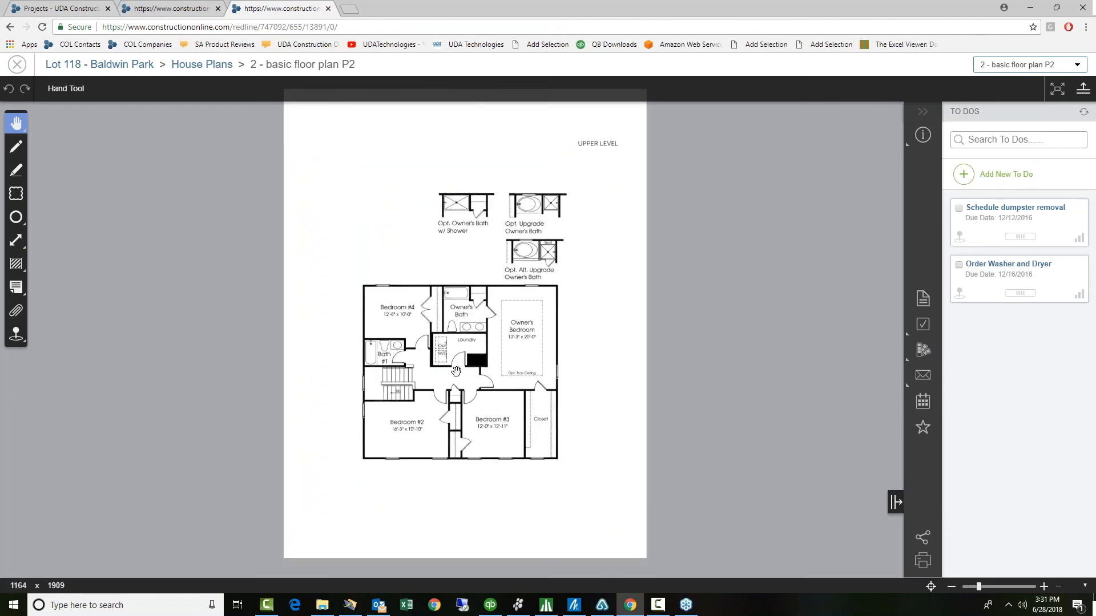
pyautogui.scroll(1, 456, 374)
pyautogui.scroll(1, 430, 356)
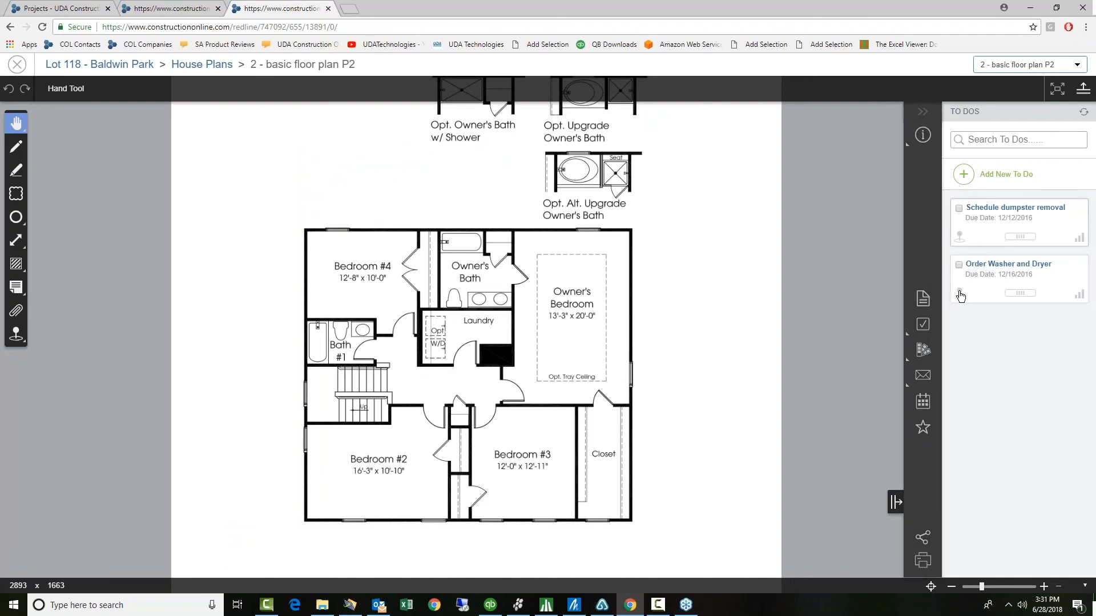
pyautogui.moveTo(960, 296); pyautogui.dragTo(432, 336)
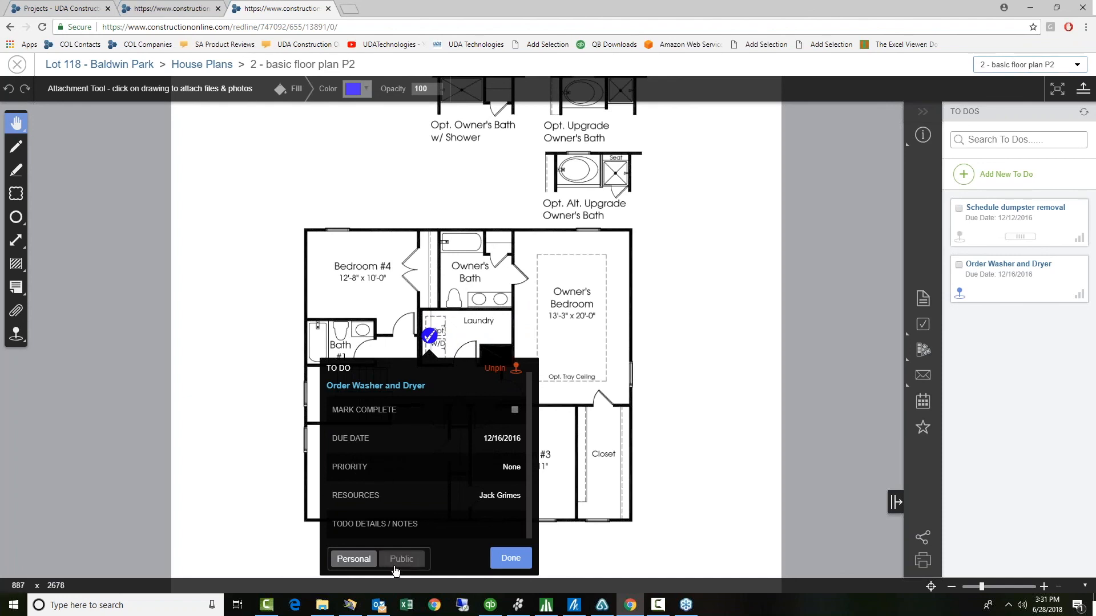
pyautogui.click(510, 558)
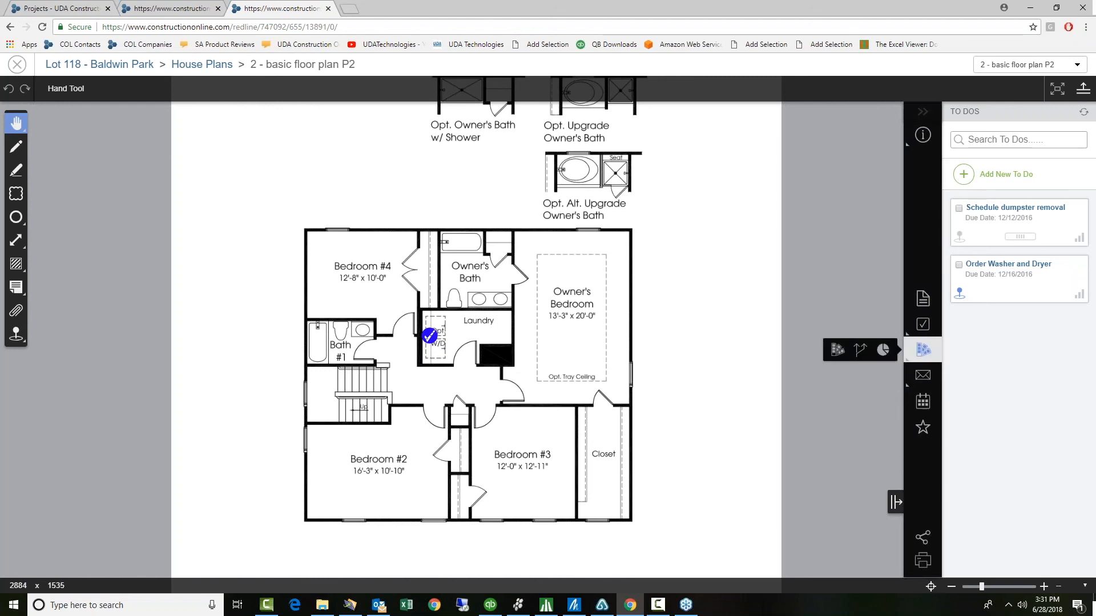
# Add a new to-do with the subject "Talk to customer about Master Bath Options", due 06/29/2018
pyautogui.click(964, 175)
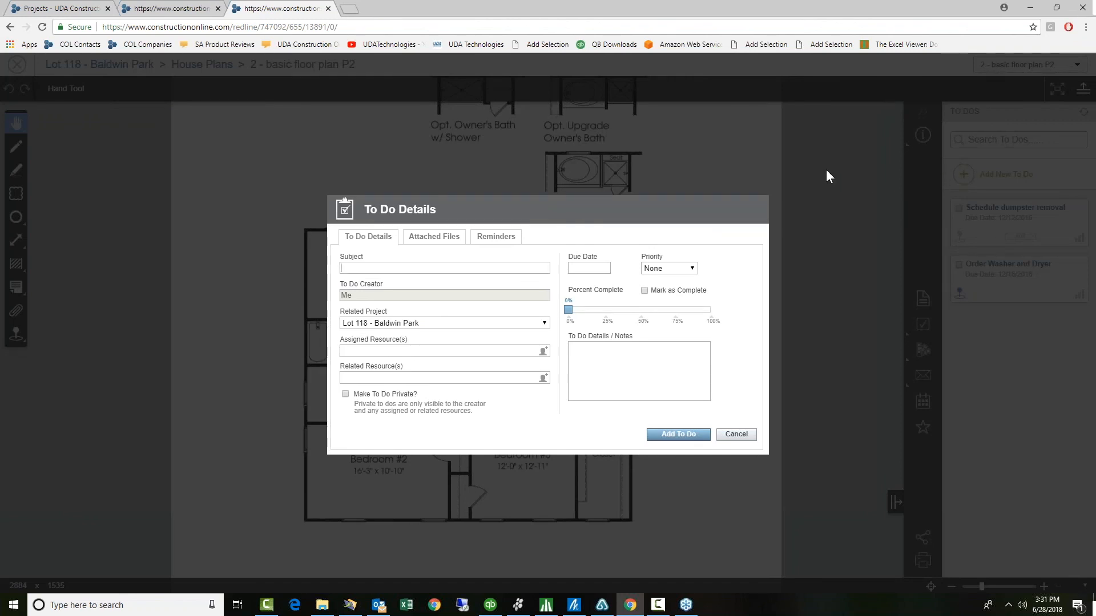
pyautogui.write('Taslk to customer about Master Bath Options')
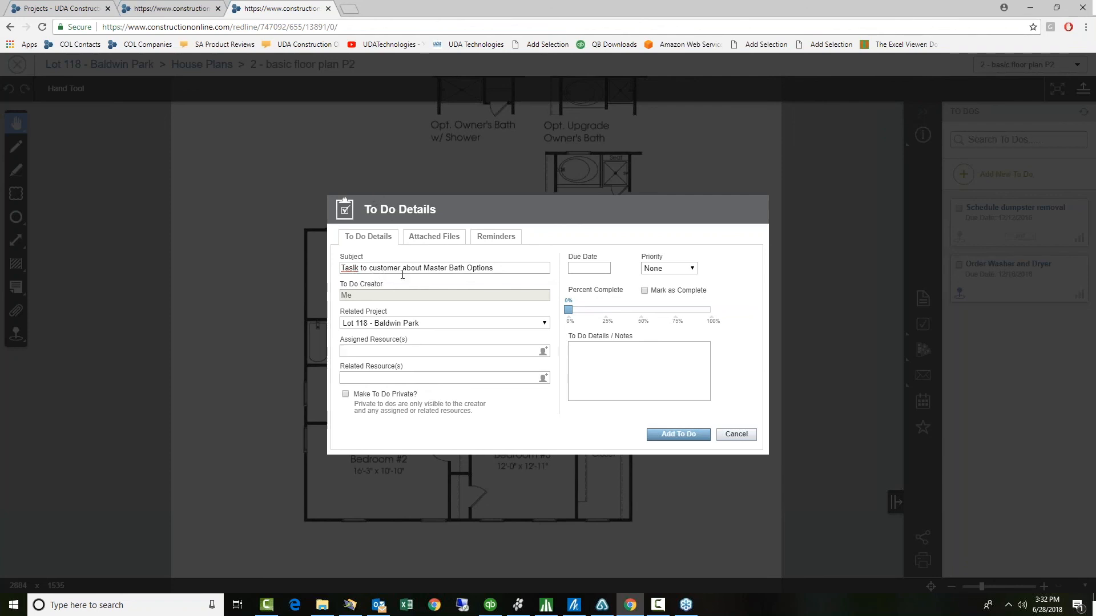
pyautogui.press('BackSpace')
pyautogui.click(583, 269)
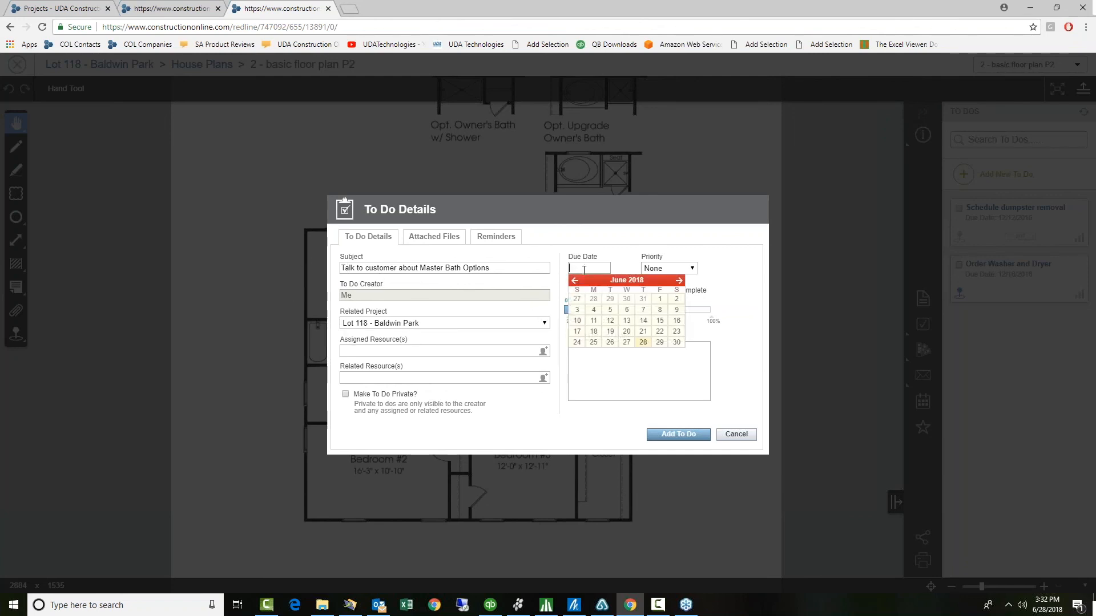
pyautogui.click(659, 342)
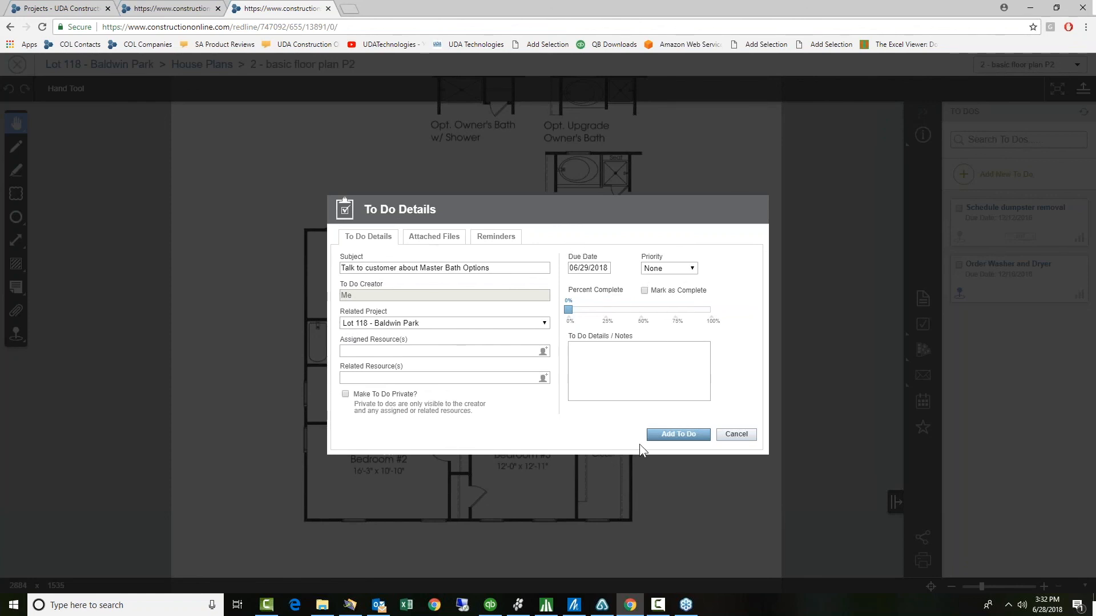
pyautogui.click(658, 435)
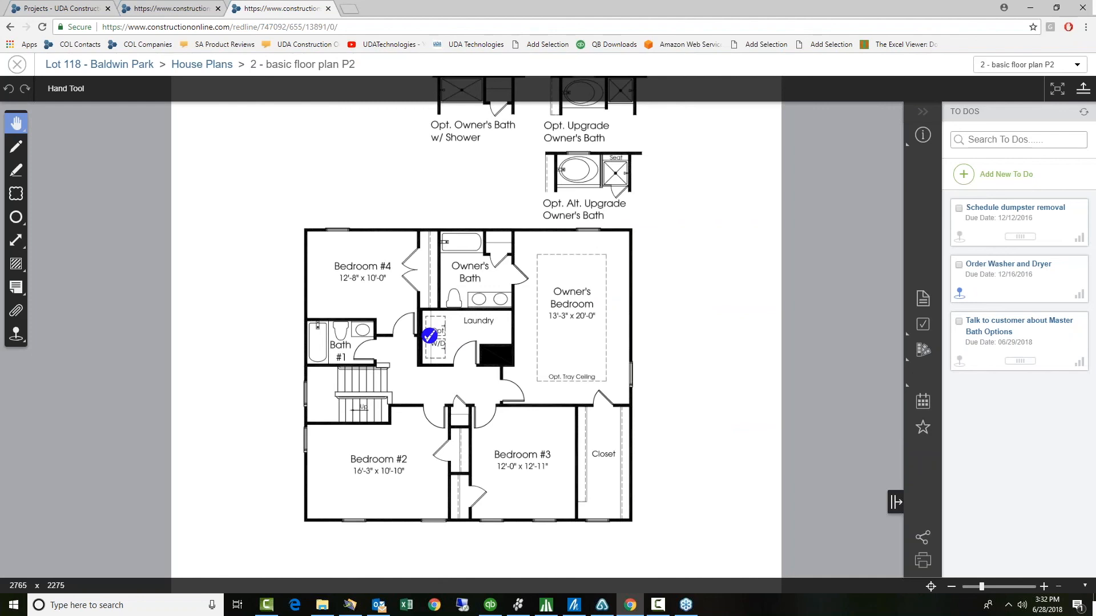
# Pin the "Talk to customer about Master Bath Options" to-do on the Owner's Bath tub and try a light green marker color
pyautogui.moveTo(699, 206); pyautogui.dragTo(703, 265)
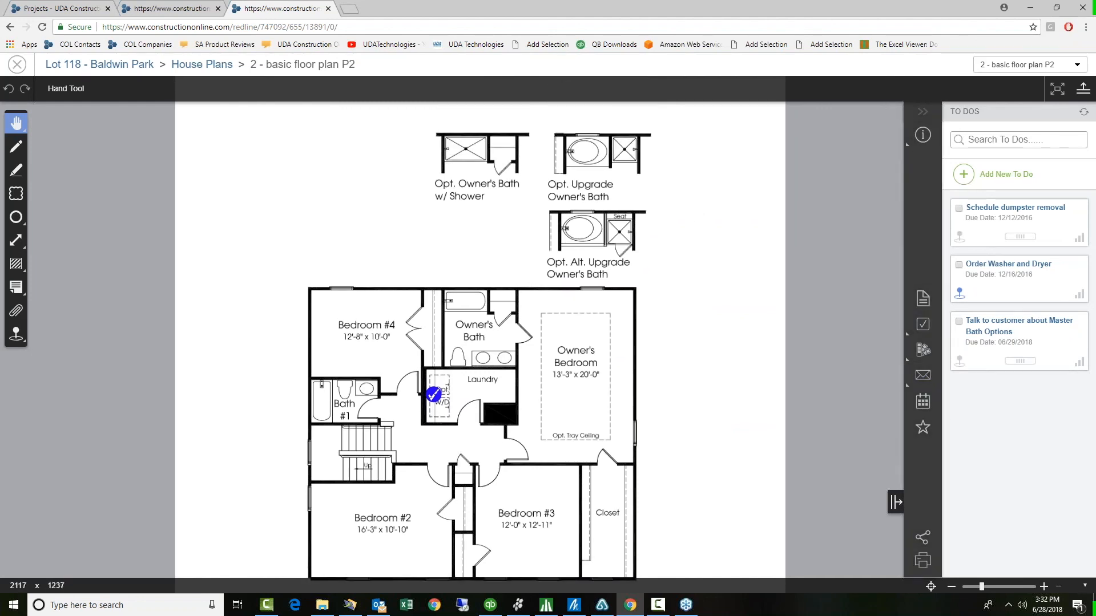
pyautogui.click(958, 361)
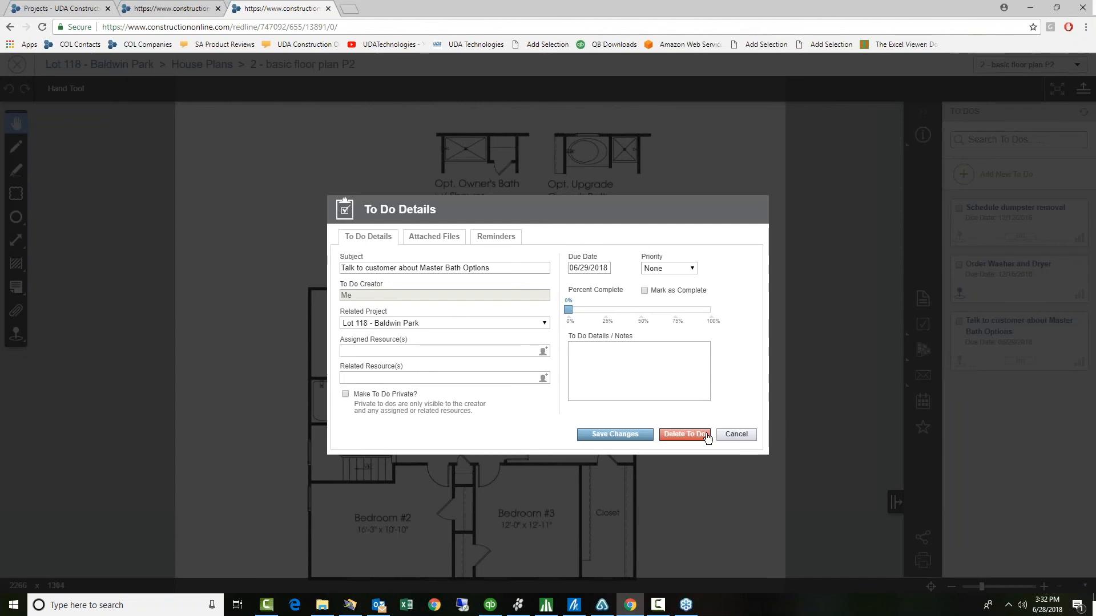
pyautogui.click(725, 437)
pyautogui.moveTo(968, 362); pyautogui.dragTo(478, 301)
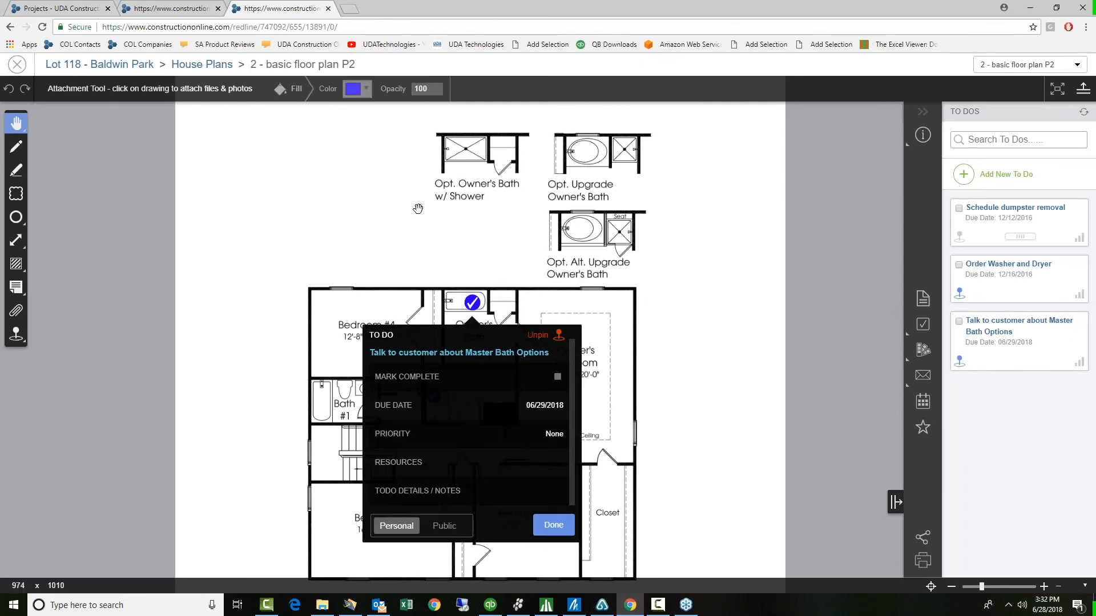
pyautogui.click(365, 90)
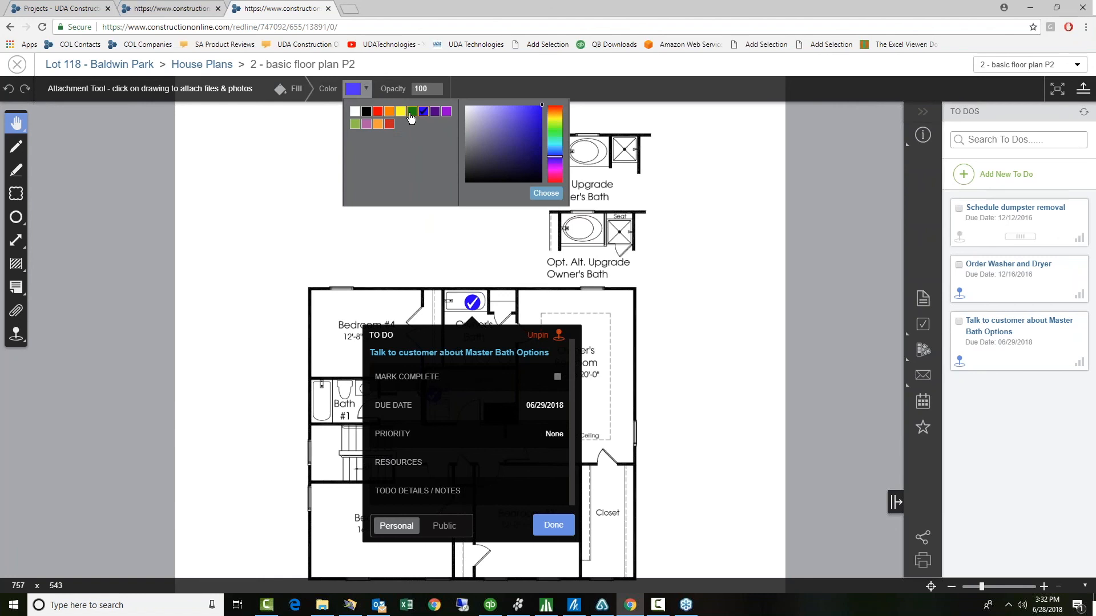
pyautogui.click(354, 124)
pyautogui.click(553, 525)
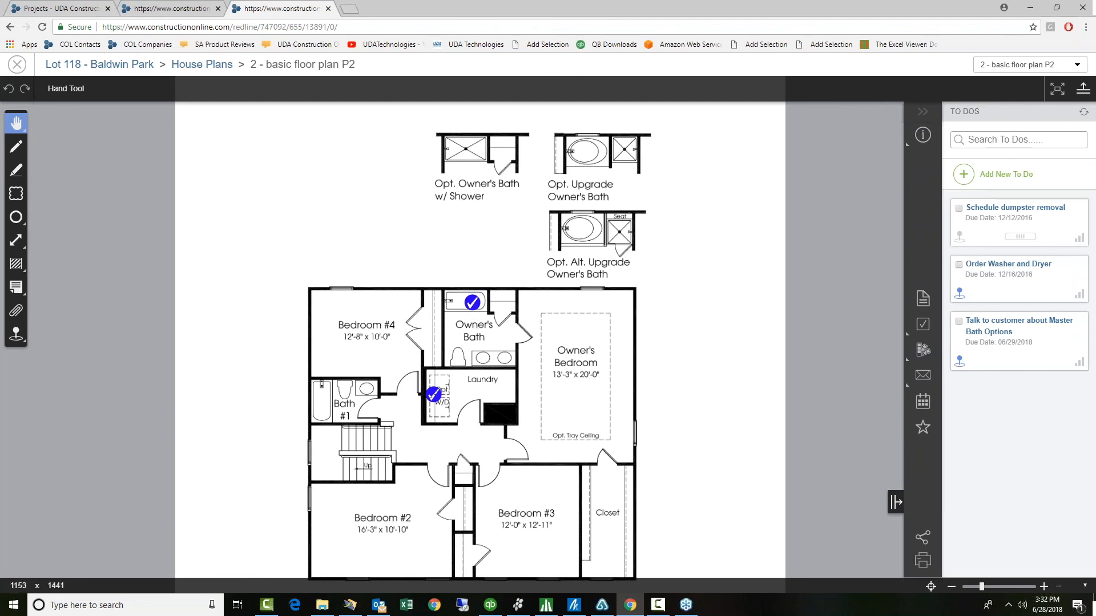
# Unpin the "Talk to customer about Master Bath Options" to-do from the Owner's Bath
pyautogui.click(472, 302)
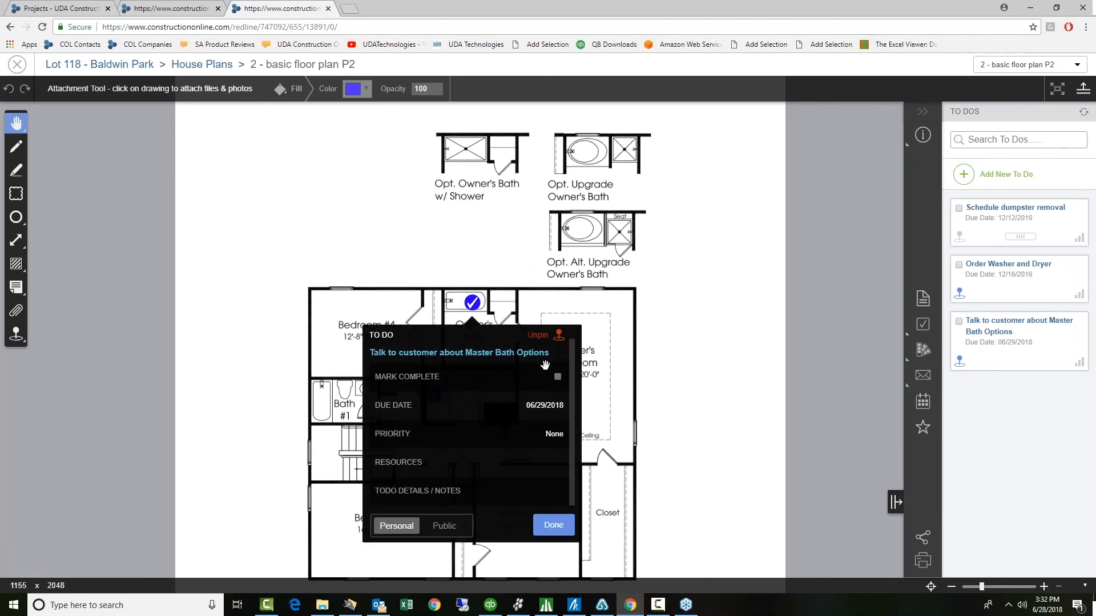
pyautogui.click(549, 340)
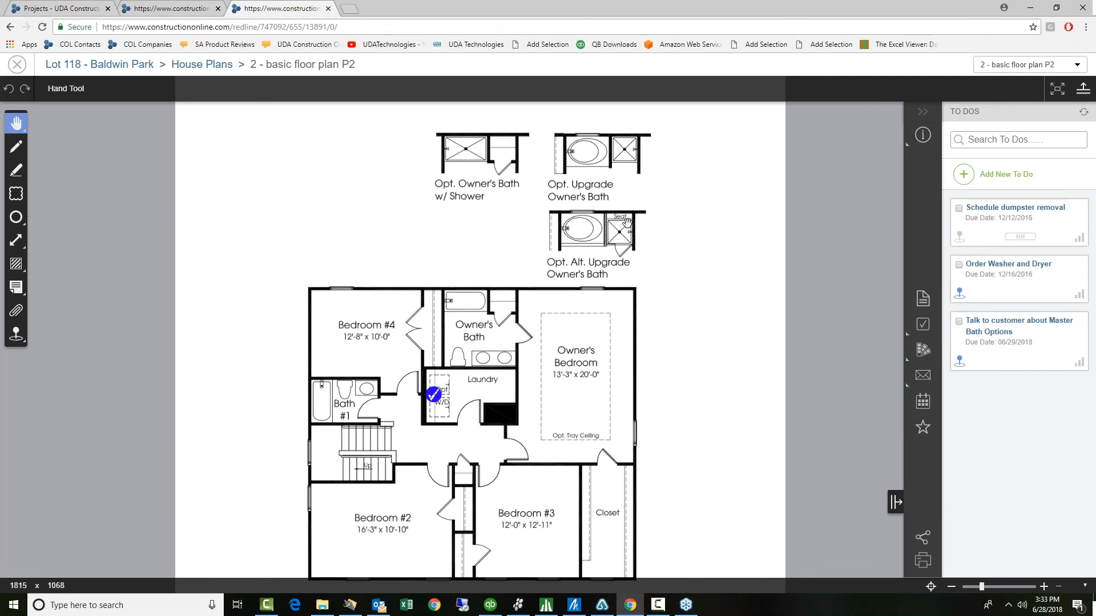
# Pin the "Talk to customer about Master Bath Options" to-do below the bath option drawings and draw a red arrow from it to the Owner's Bath tub
pyautogui.moveTo(959, 363)
pyautogui.mouseDown()
pyautogui.moveTo(845, 304)
pyautogui.moveTo(502, 215)
pyautogui.moveTo(499, 230)
pyautogui.mouseUp()
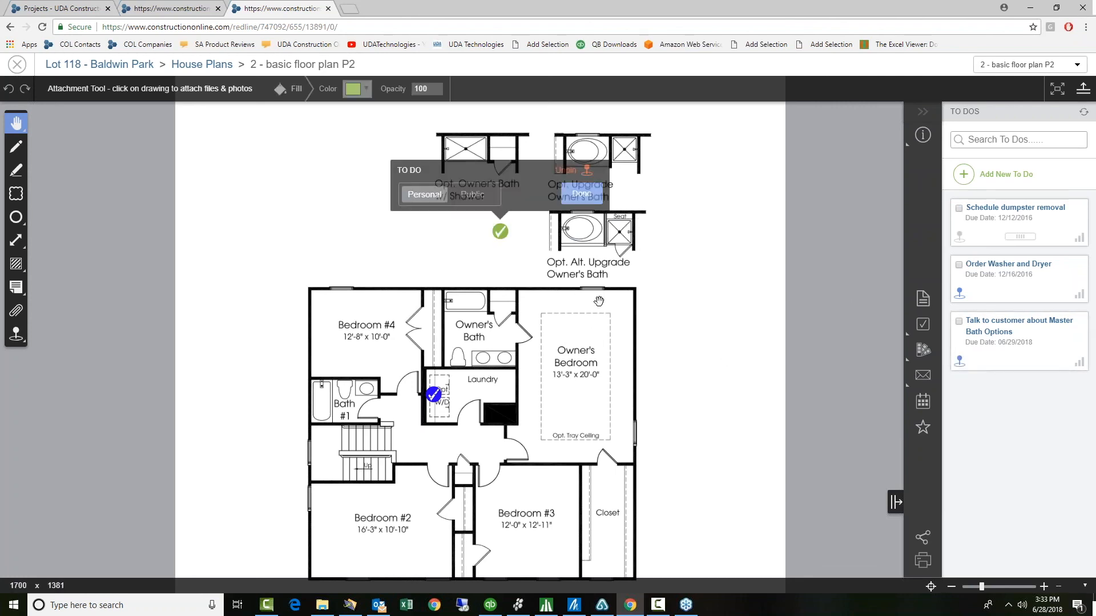
pyautogui.click(581, 456)
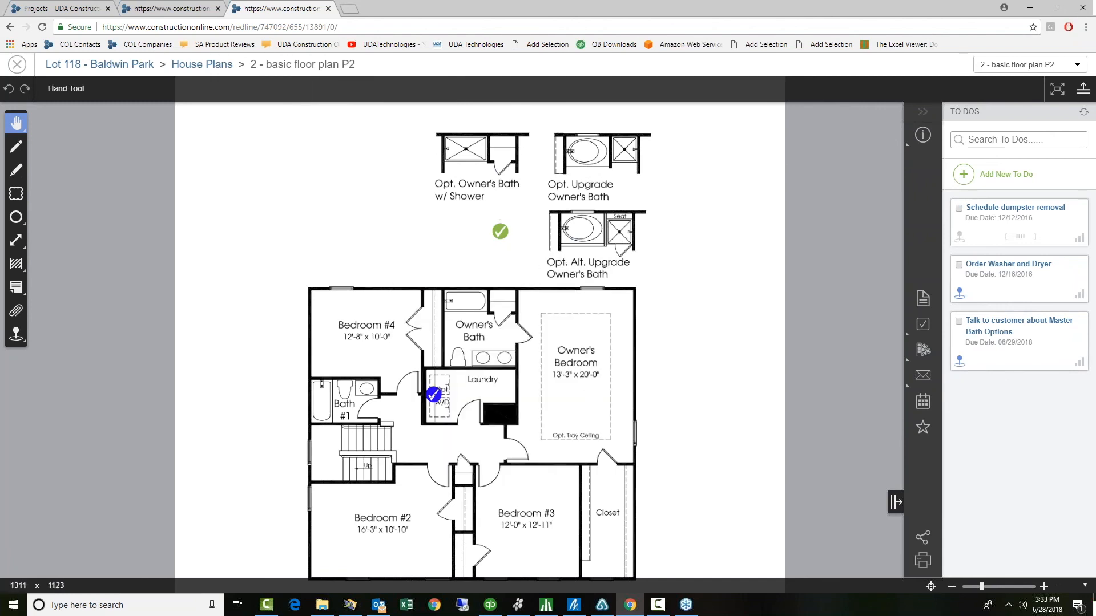
pyautogui.moveTo(23, 244)
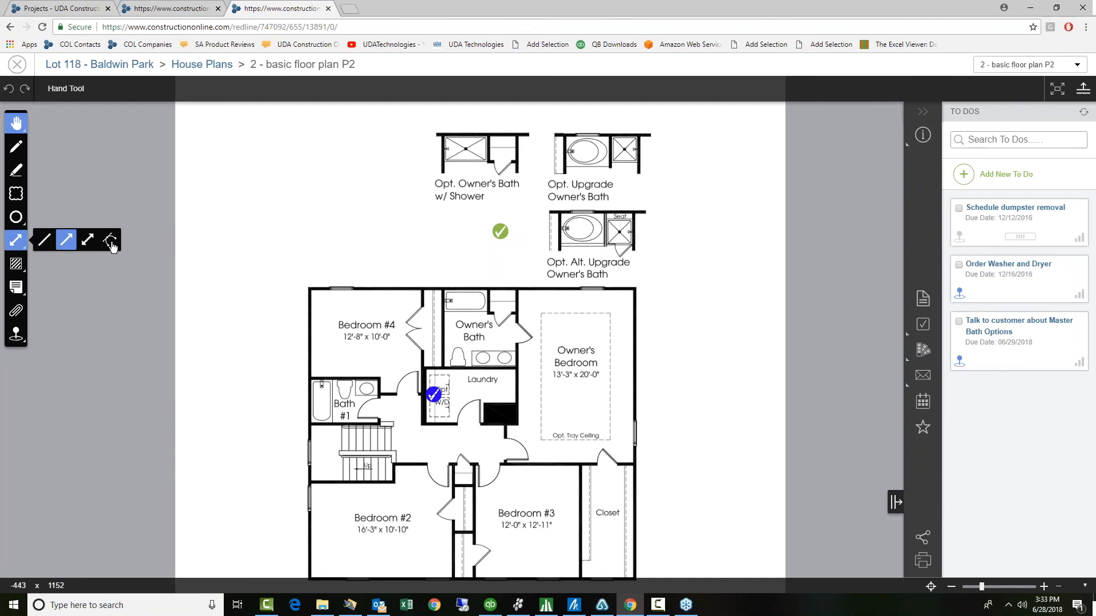
pyautogui.moveTo(496, 244); pyautogui.dragTo(472, 296)
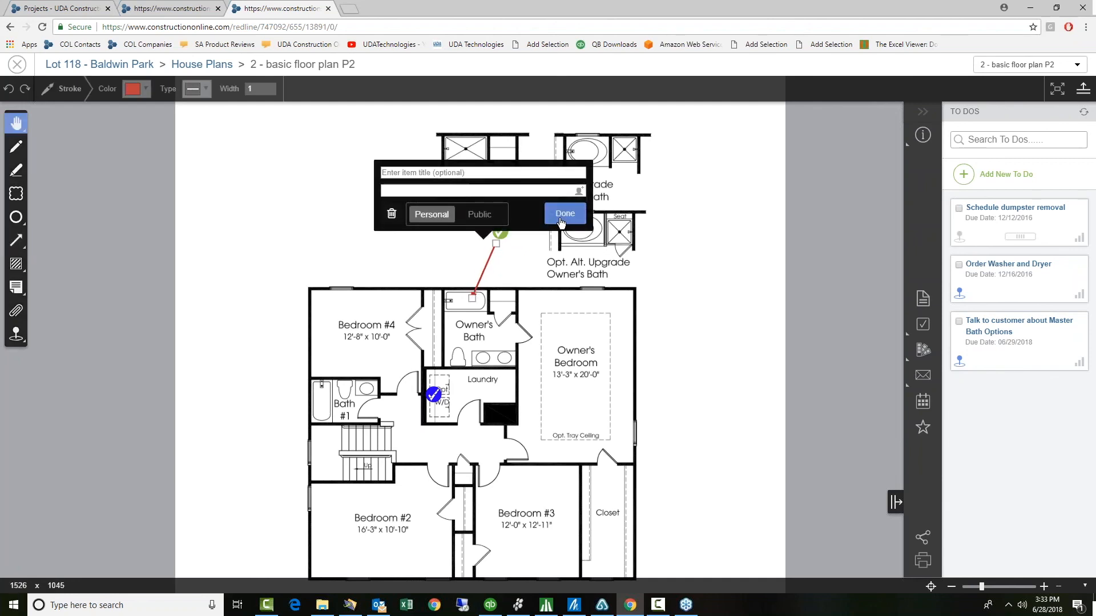
pyautogui.click(562, 215)
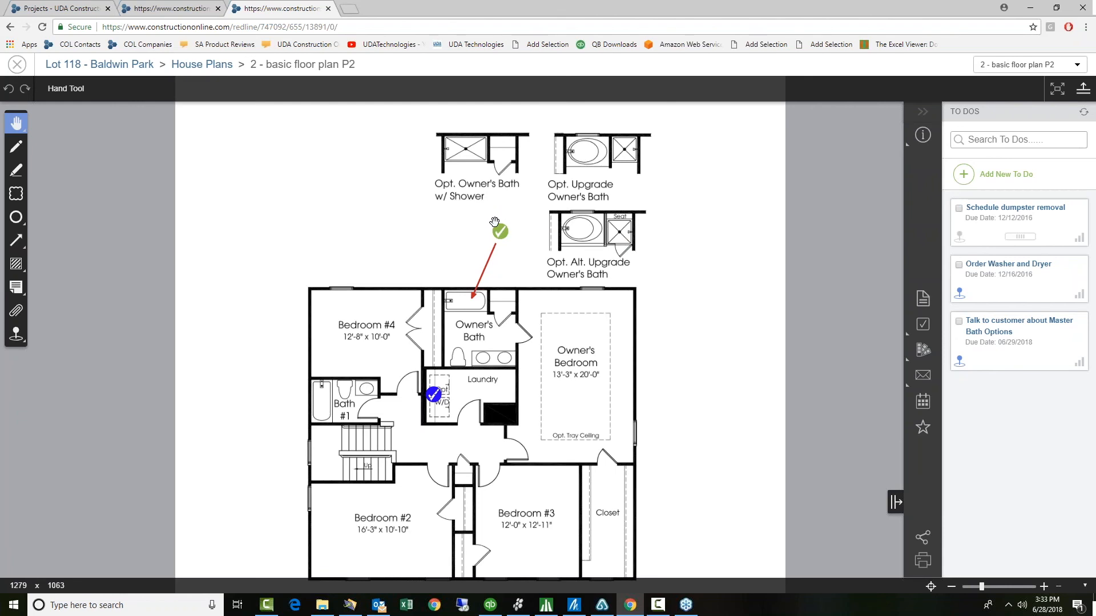
# Draw a red arrow from the to-do marker to the Opt. Upgrade Owner's Bath drawing and title it "Selected this one"
pyautogui.click(16, 240)
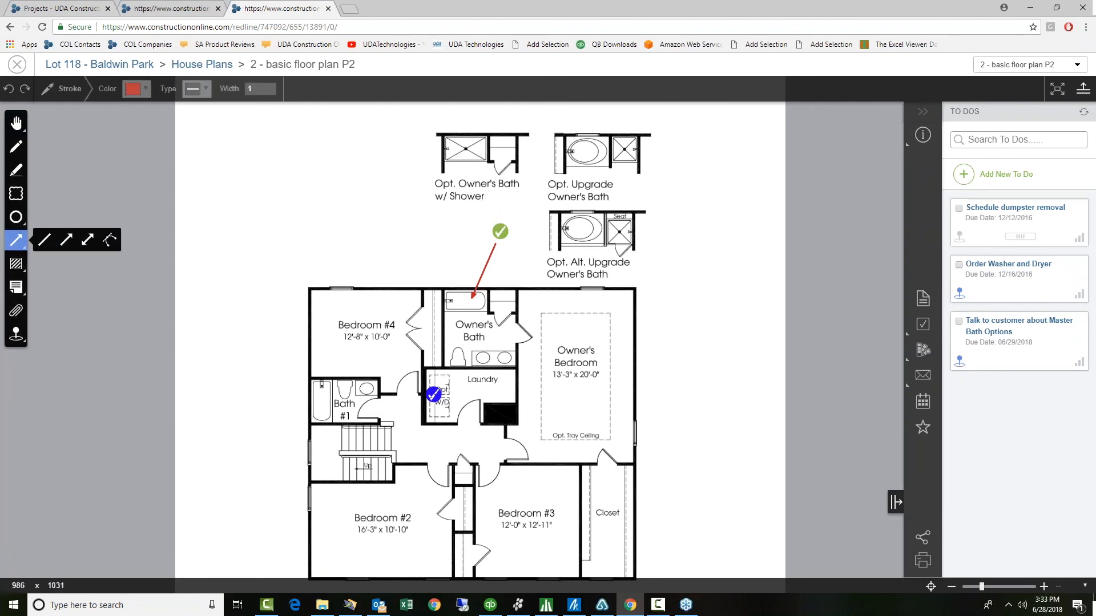
pyautogui.moveTo(508, 214); pyautogui.dragTo(583, 170)
pyautogui.click(628, 283)
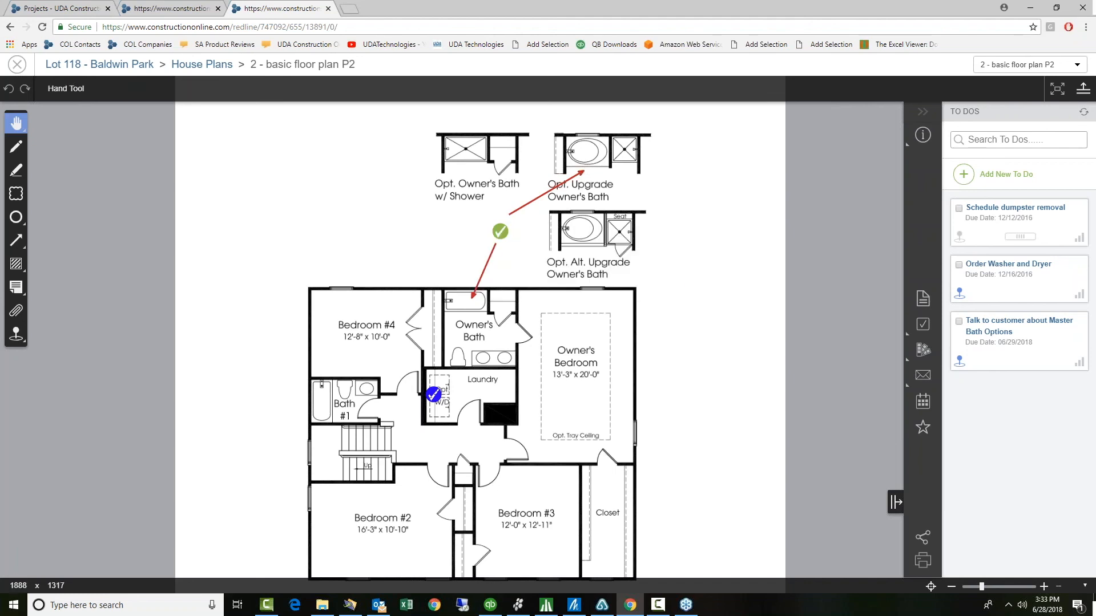
pyautogui.click(512, 215)
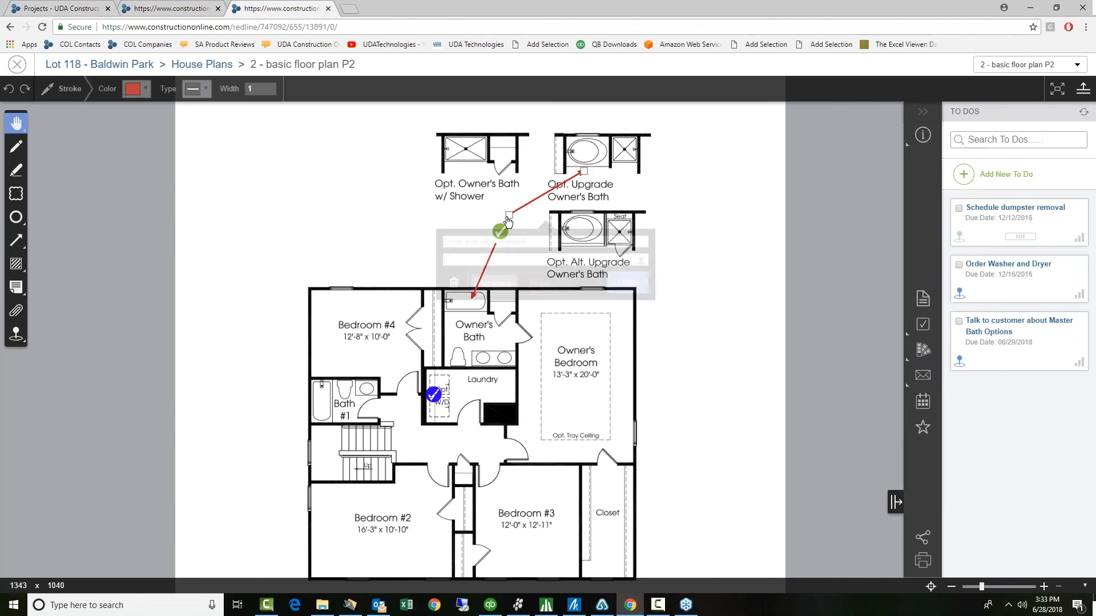
pyautogui.moveTo(509, 215); pyautogui.dragTo(510, 223)
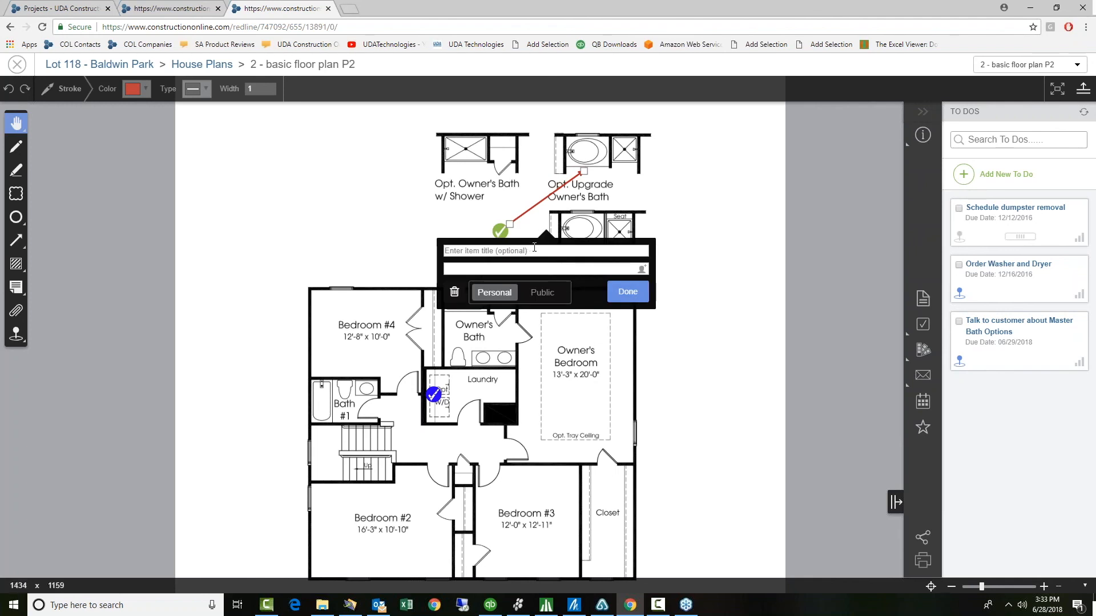
pyautogui.write('Selected this one')
pyautogui.click(628, 292)
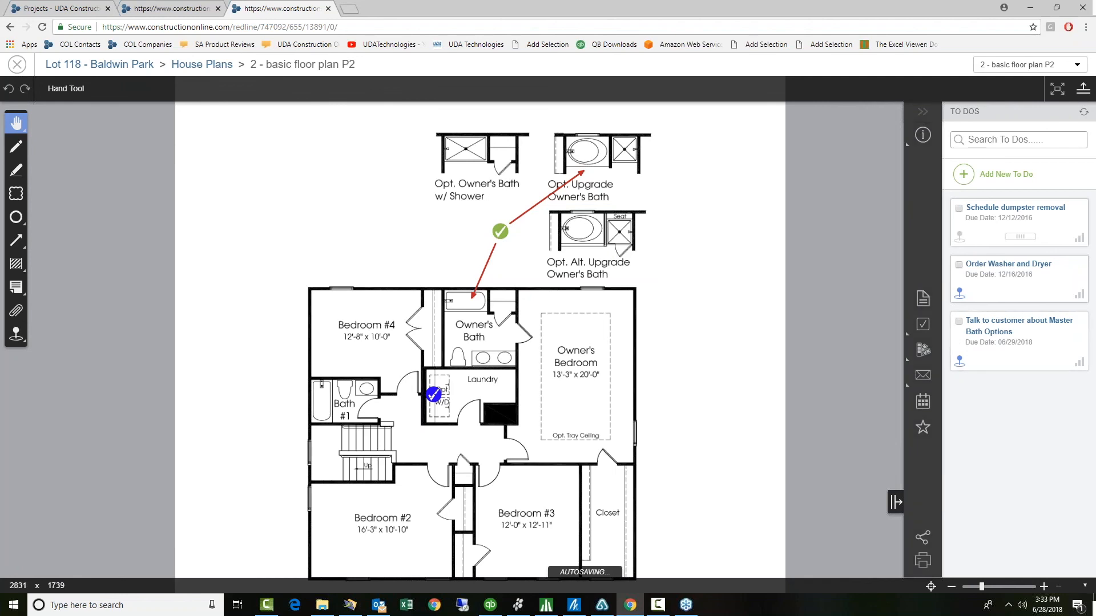
# Mark the "Talk to customer about Master Bath Options" to-do as complete and open the project logs
pyautogui.click(958, 322)
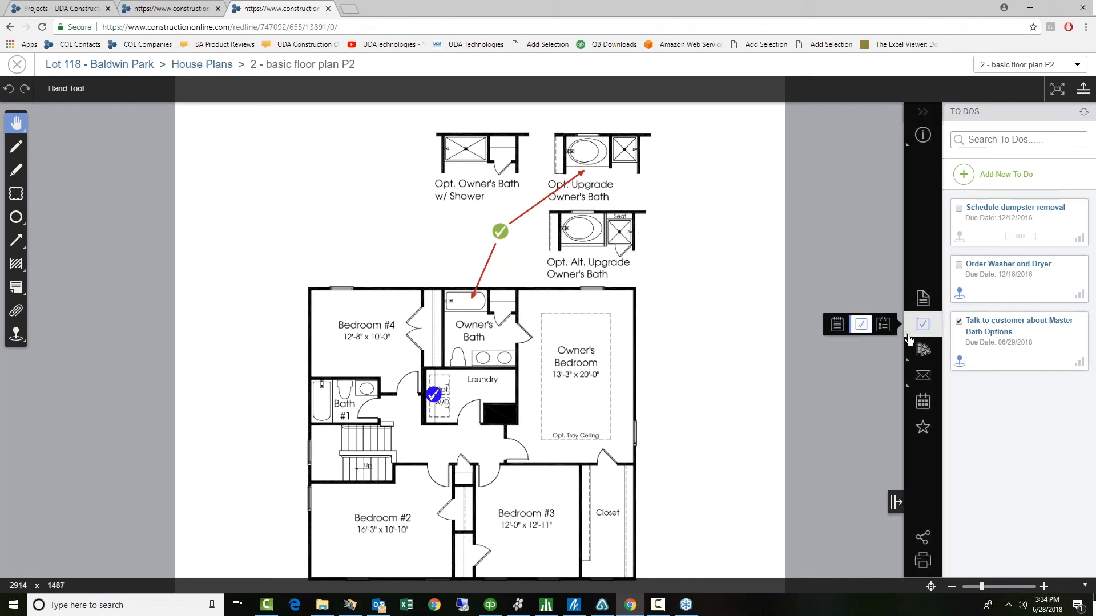
pyautogui.click(921, 322)
pyautogui.click(839, 326)
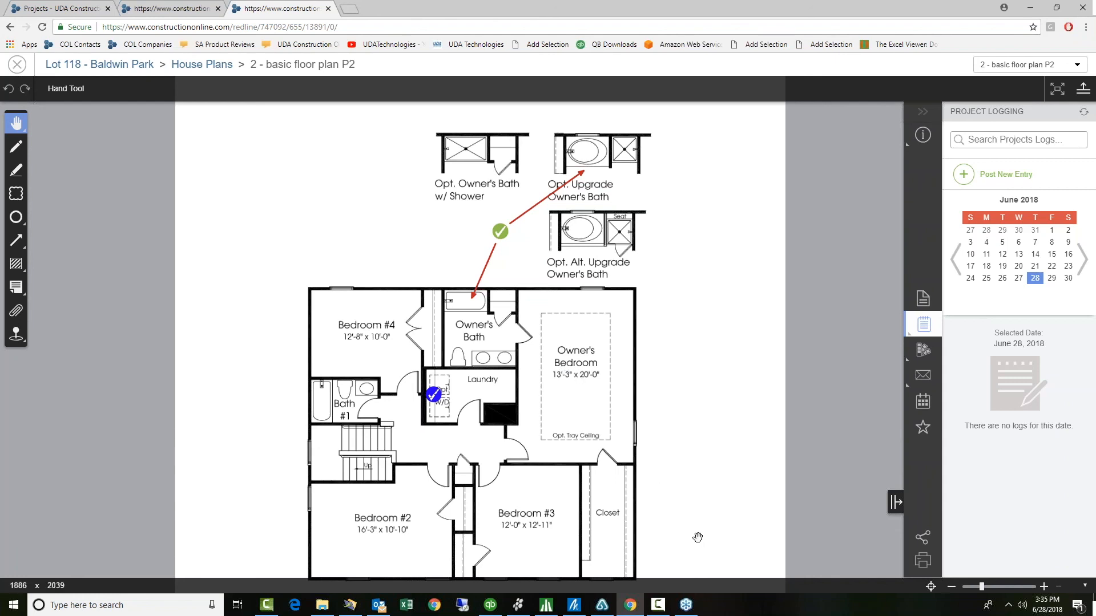
# Create a new punch list named "Additional Bathroom Requirements" for the Lot 118 - Baldwin Park project
pyautogui.moveTo(918, 323)
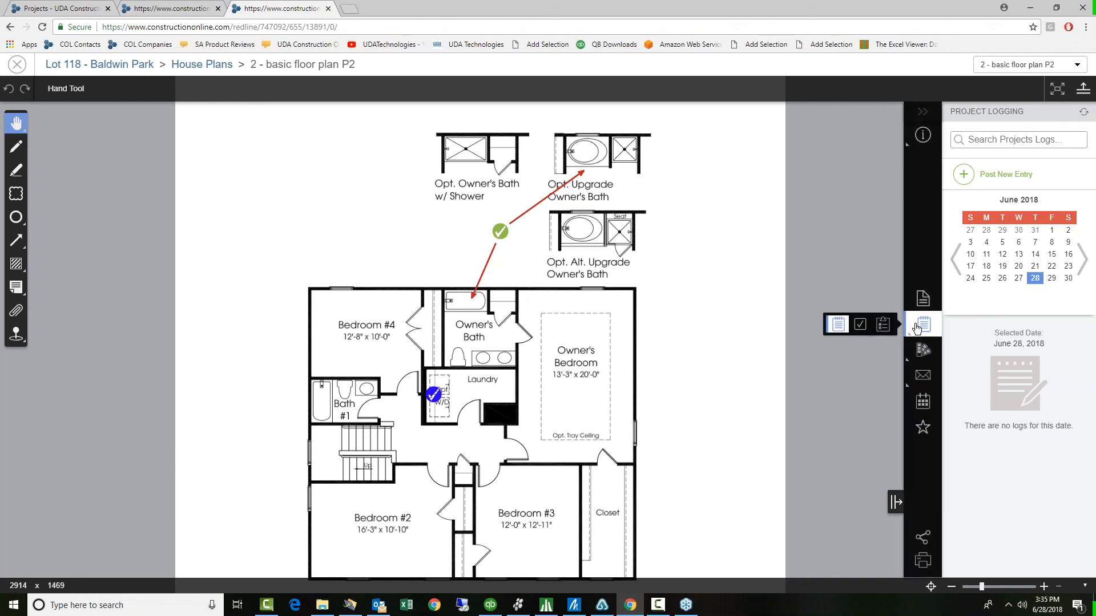
pyautogui.click(883, 325)
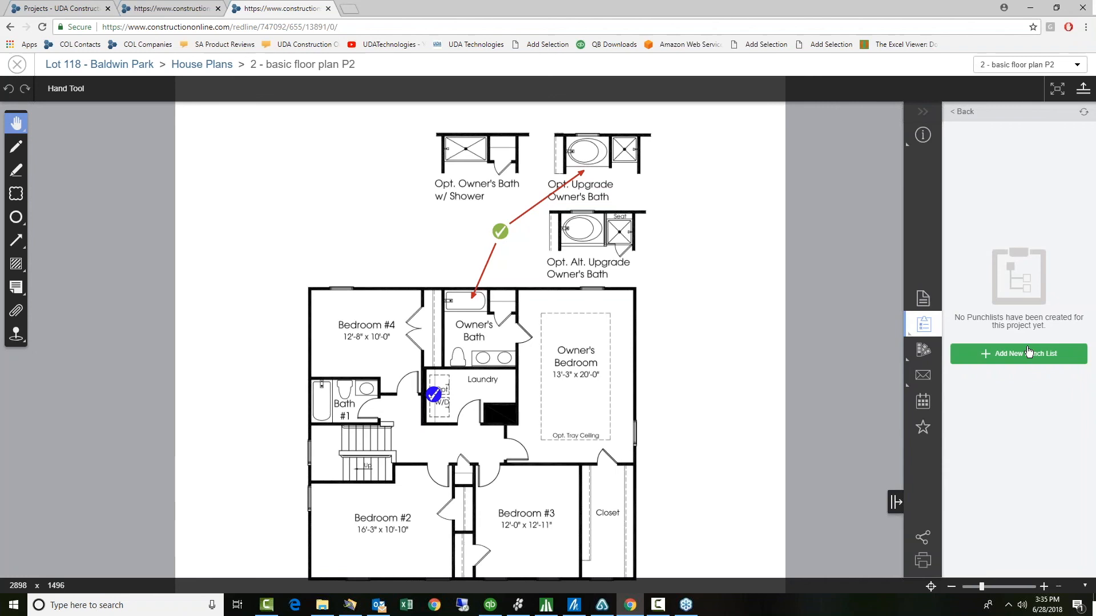
pyautogui.click(1029, 352)
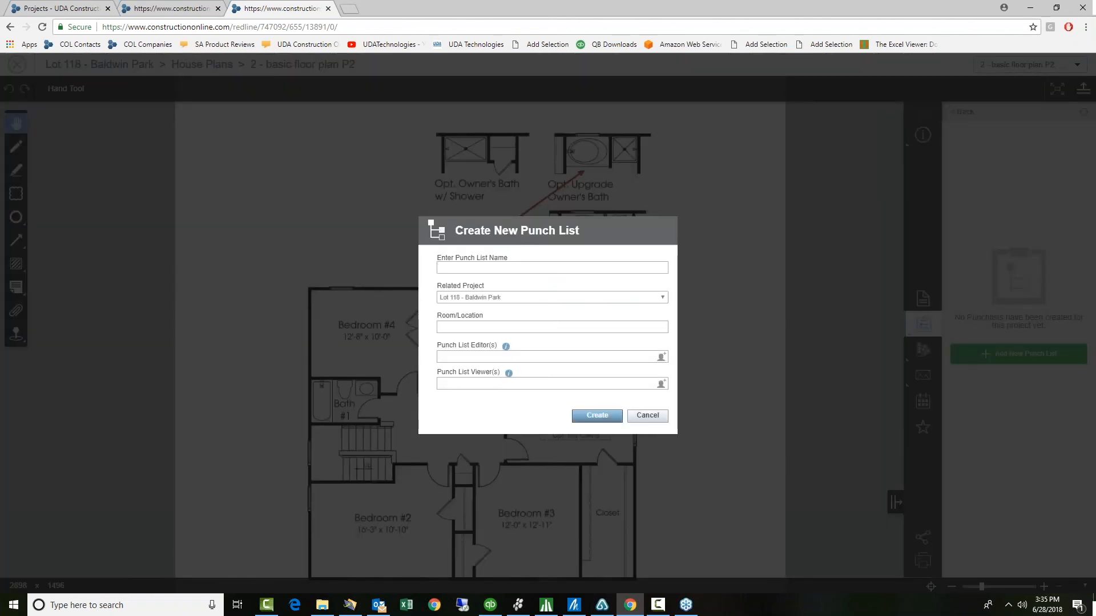
pyautogui.write('Additional Bathroom Requirements')
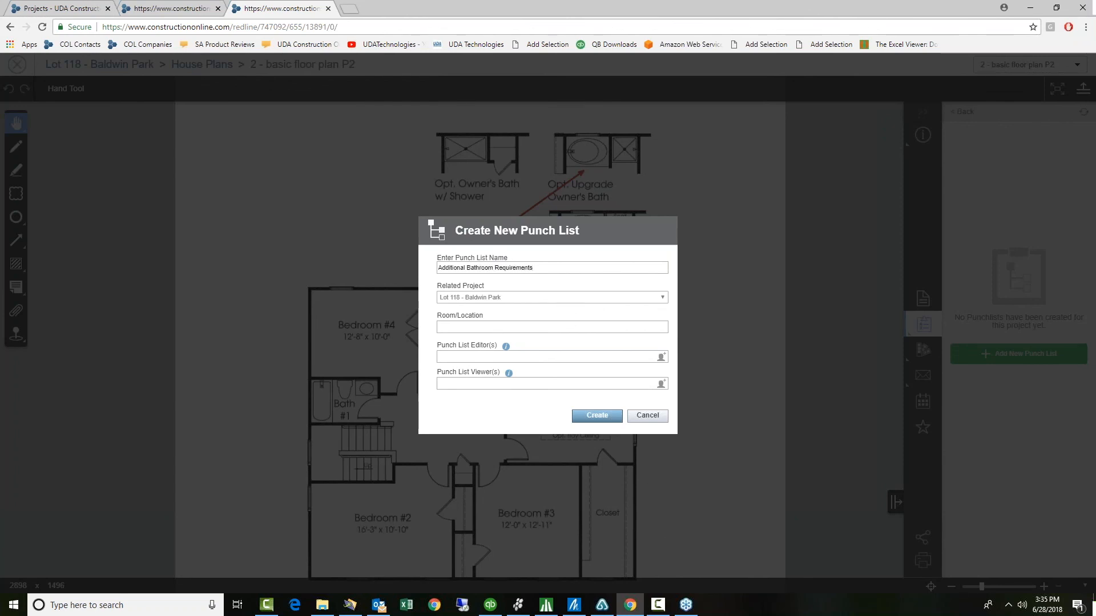
pyautogui.click(608, 417)
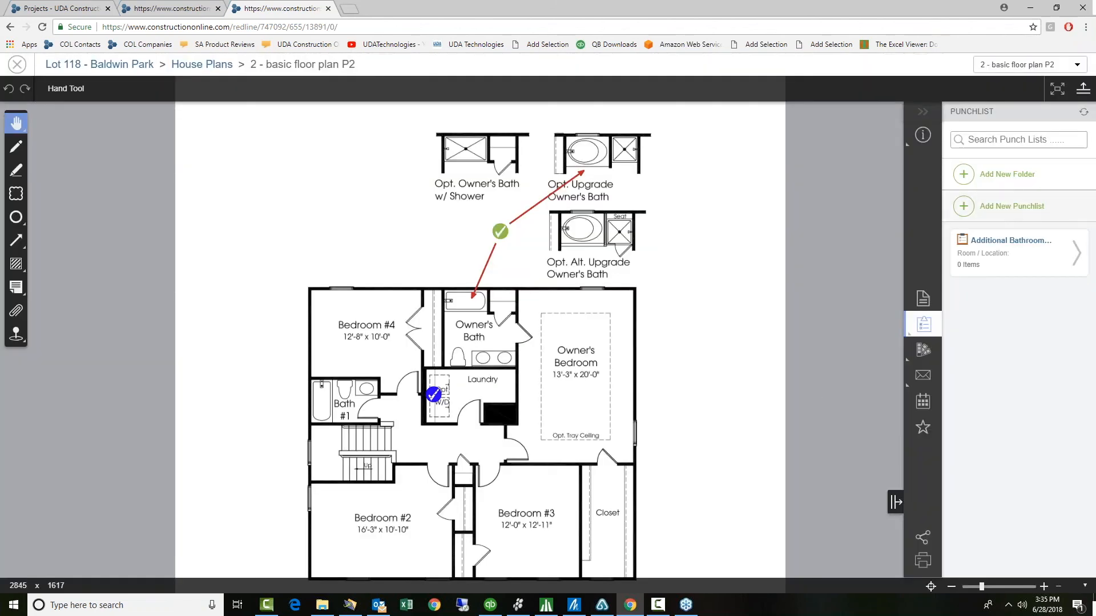
# Add a "Faucets" item to the "Additional Bathroom Requirements" punch list
pyautogui.click(1076, 253)
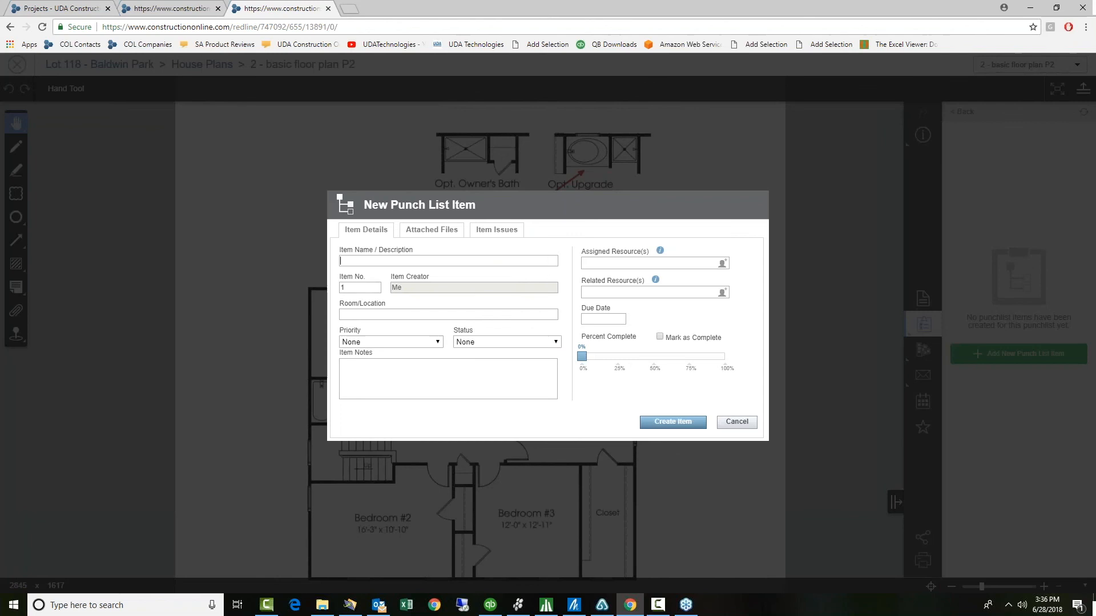
pyautogui.write('Faucets')
pyautogui.click(657, 420)
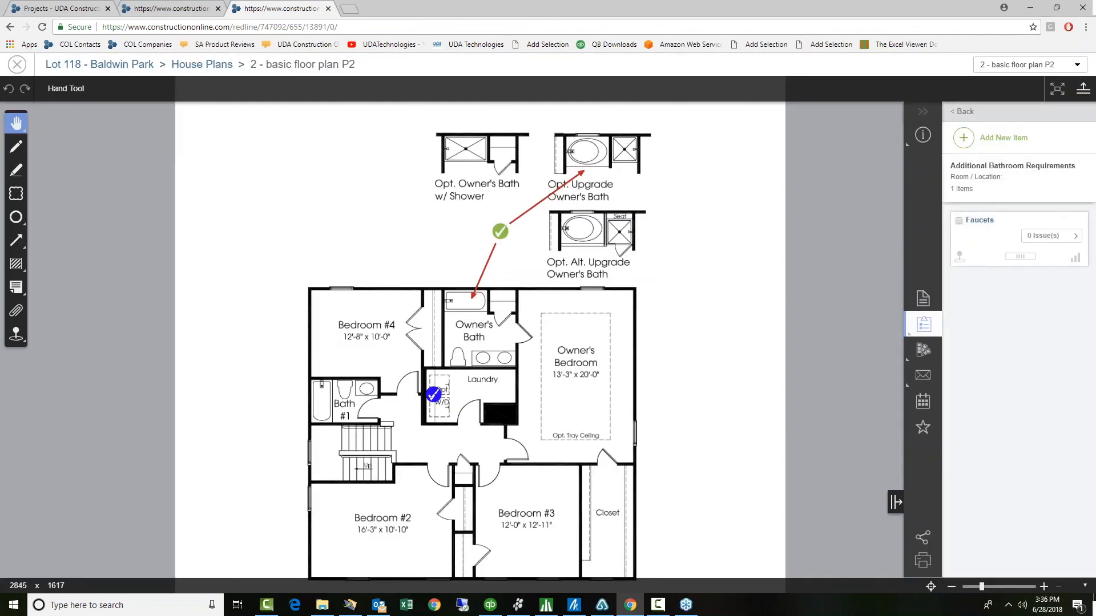
# Add a second item named "Install ShowerHead" to the punch list
pyautogui.click(975, 139)
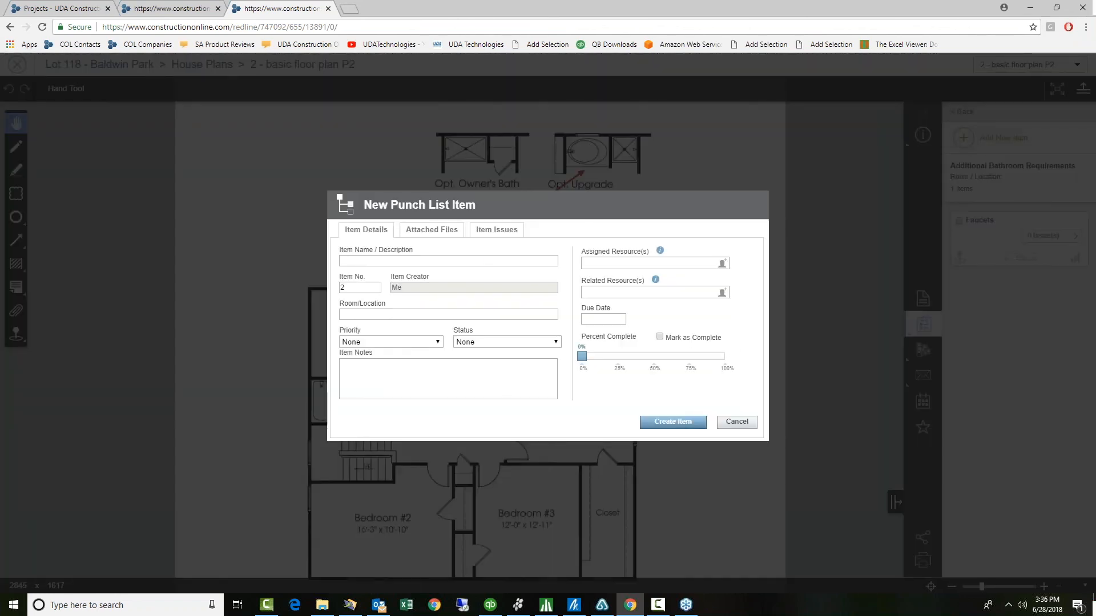
pyautogui.write('Install Shower Hea')
pyautogui.press('BackSpace')
pyautogui.press('BackSpace')
pyautogui.click(683, 424)
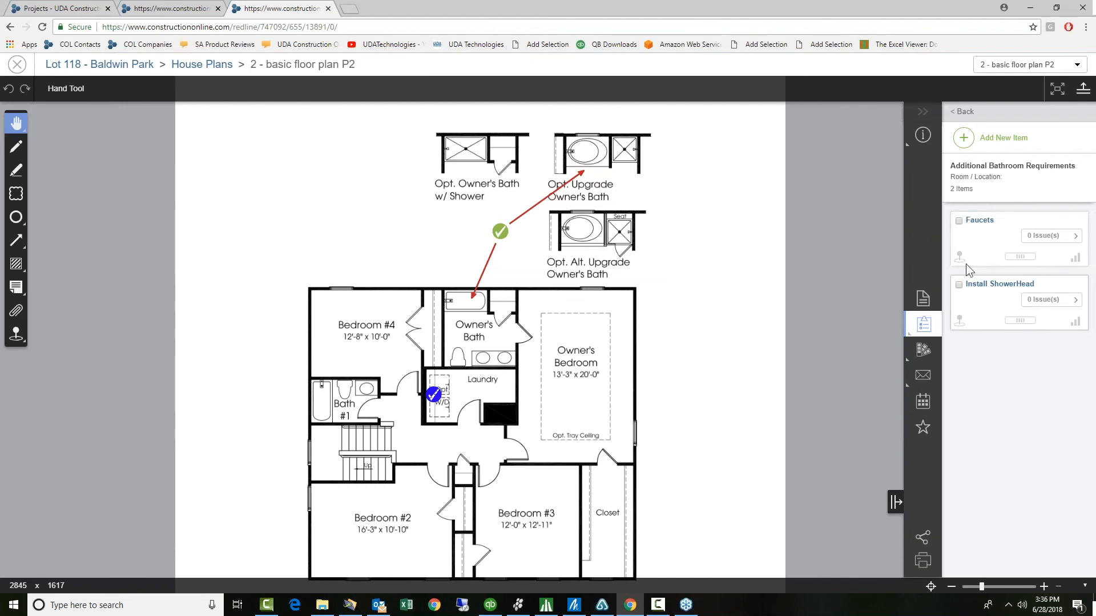
# Pin the "Faucets" item on the Owner's Bath vanity sinks and the "Install ShowerHead" item at the faucet end of the tub
pyautogui.moveTo(962, 262)
pyautogui.mouseDown()
pyautogui.moveTo(631, 318)
pyautogui.moveTo(489, 359)
pyautogui.mouseUp()
pyautogui.click(565, 324)
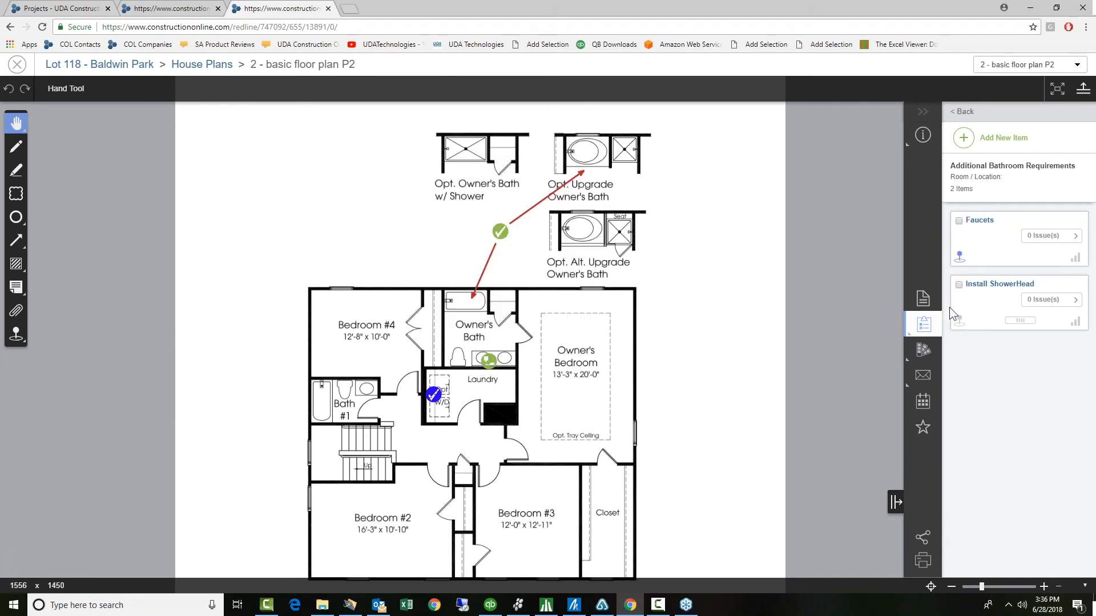
pyautogui.click(958, 327)
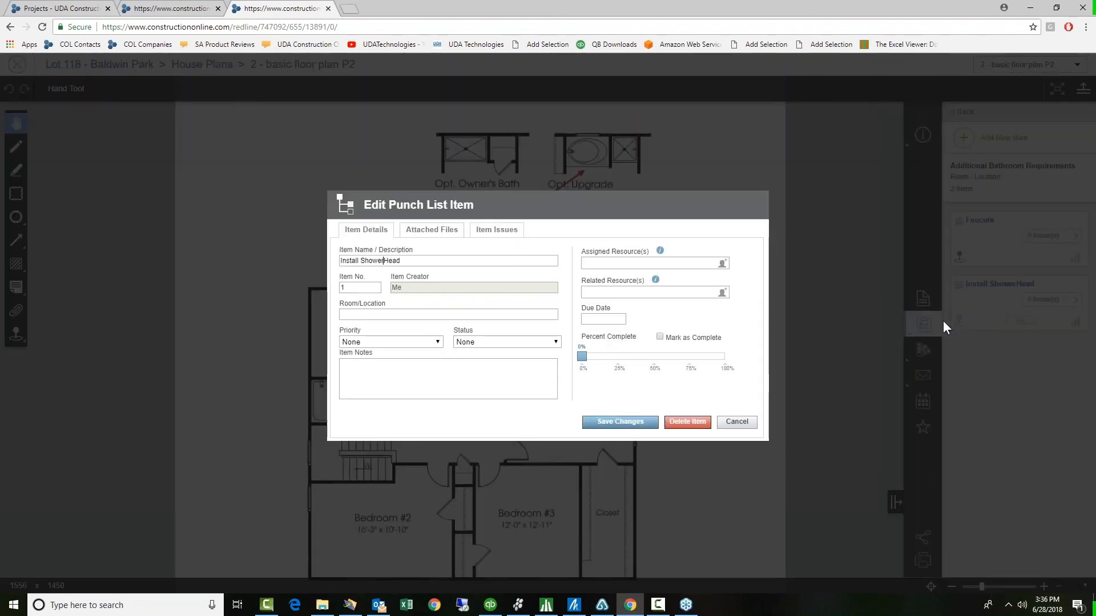
pyautogui.click(733, 428)
pyautogui.moveTo(960, 322); pyautogui.dragTo(470, 333)
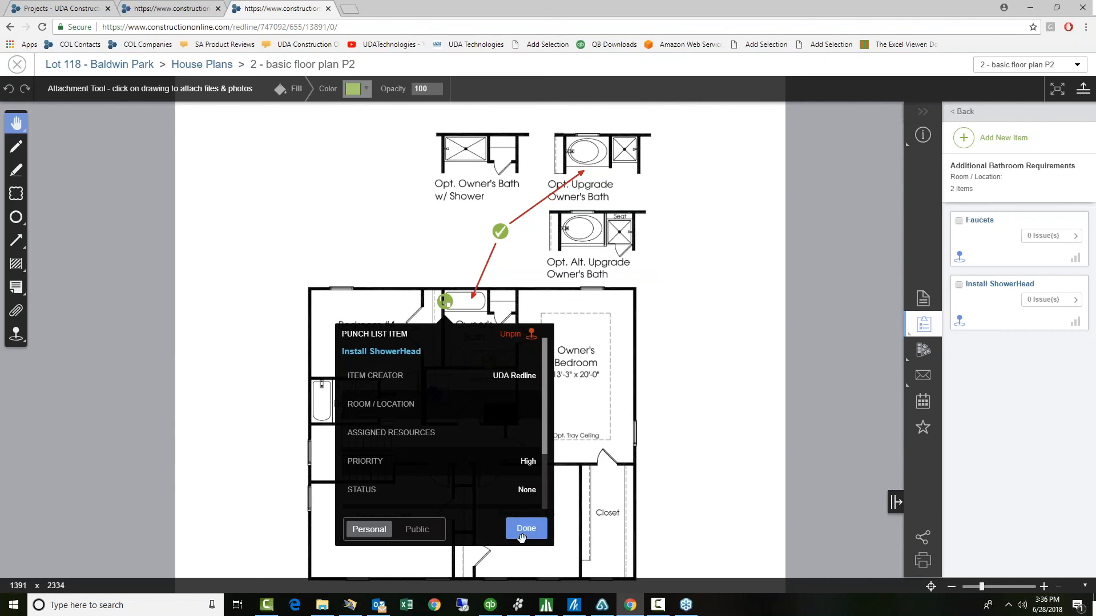
pyautogui.click(539, 531)
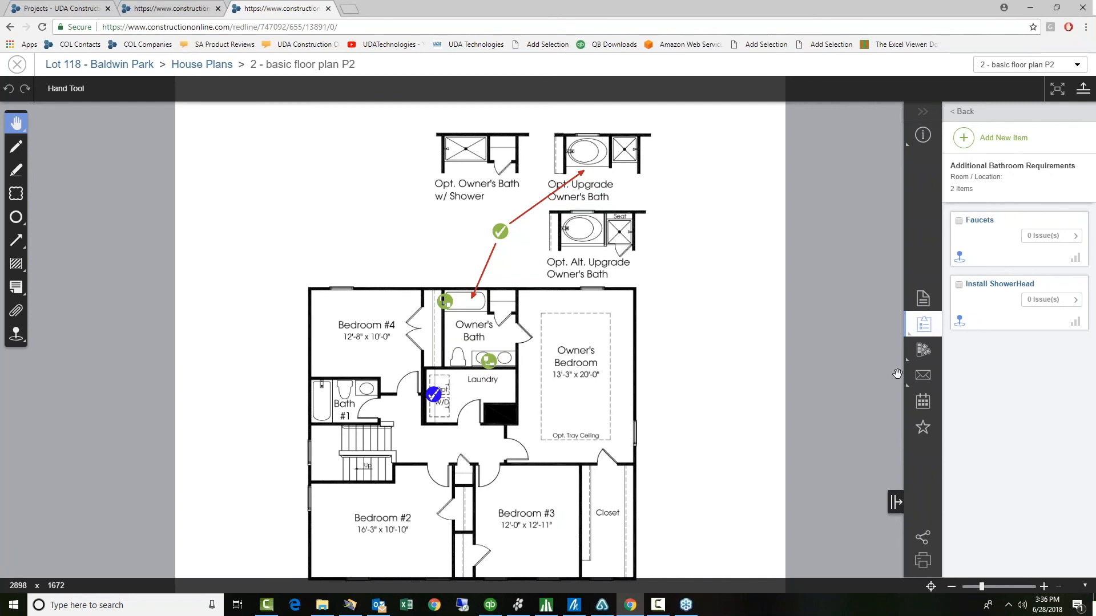
# Create change order number 2 named "Convert To Office" and pin it in Bedroom #3
pyautogui.moveTo(918, 356)
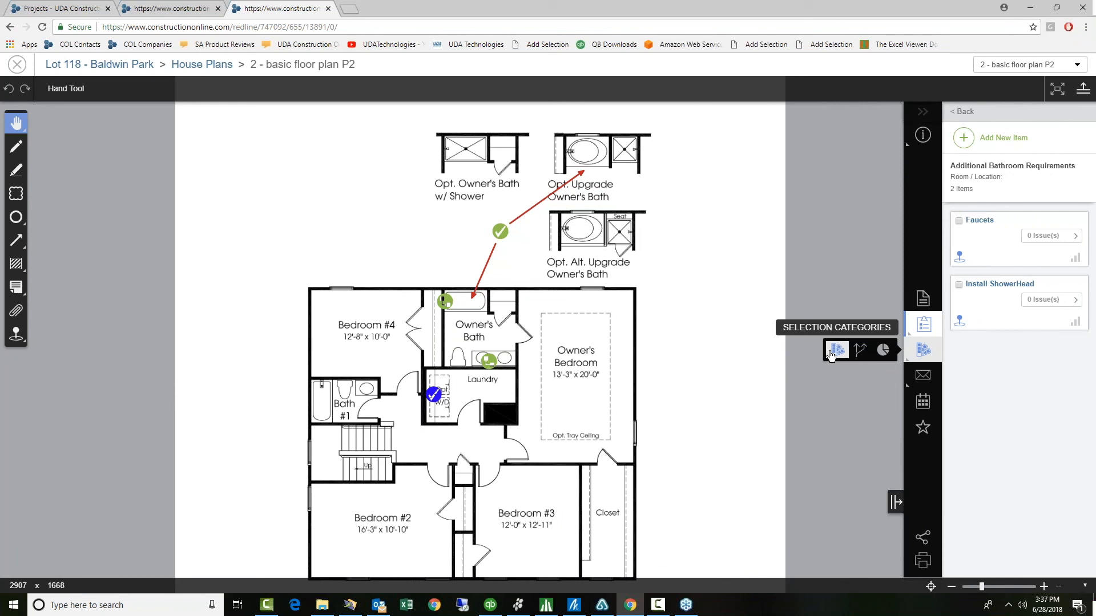
pyautogui.click(861, 352)
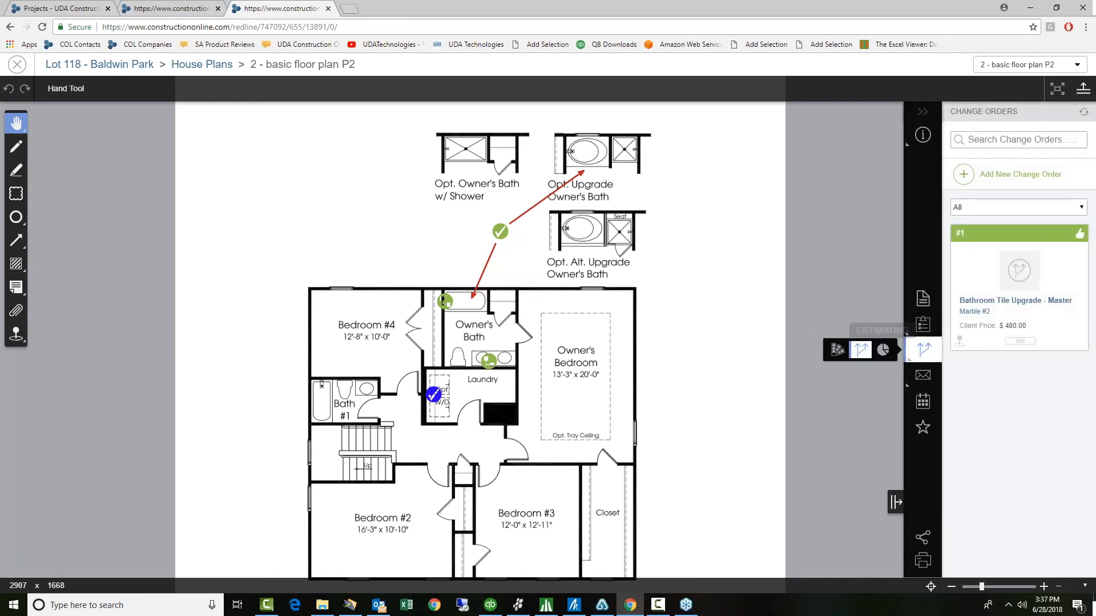
pyautogui.click(997, 177)
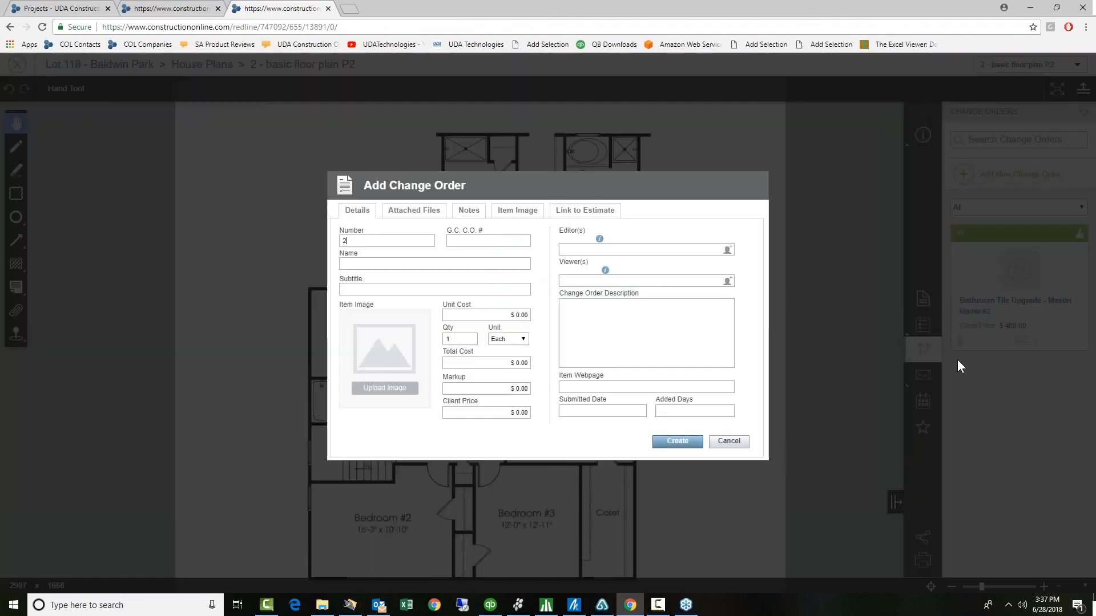
pyautogui.click(374, 263)
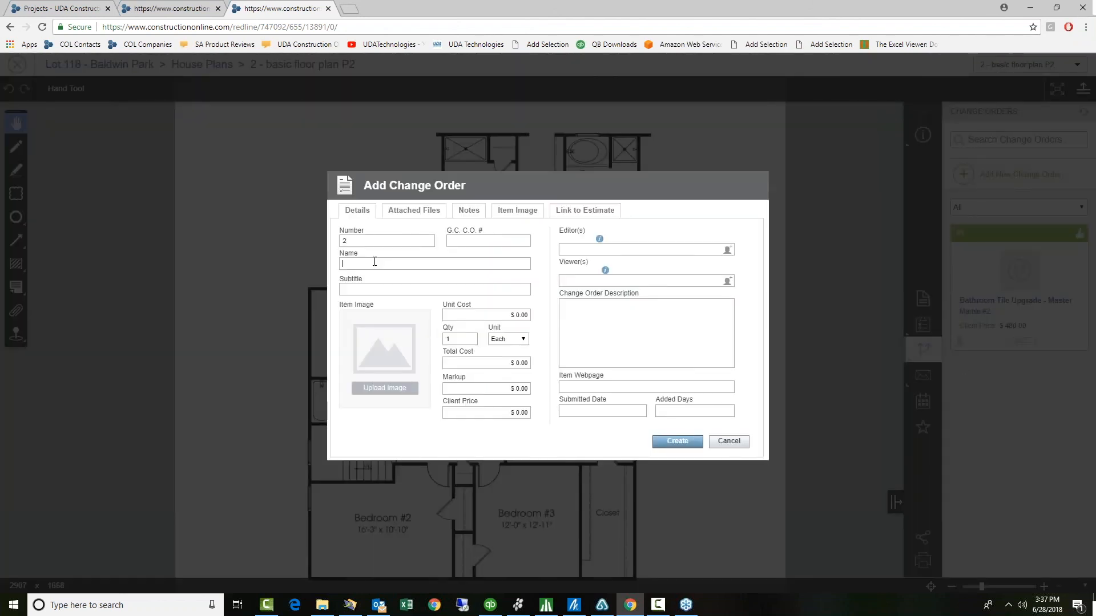
pyautogui.write('Convert To Office')
pyautogui.click(661, 444)
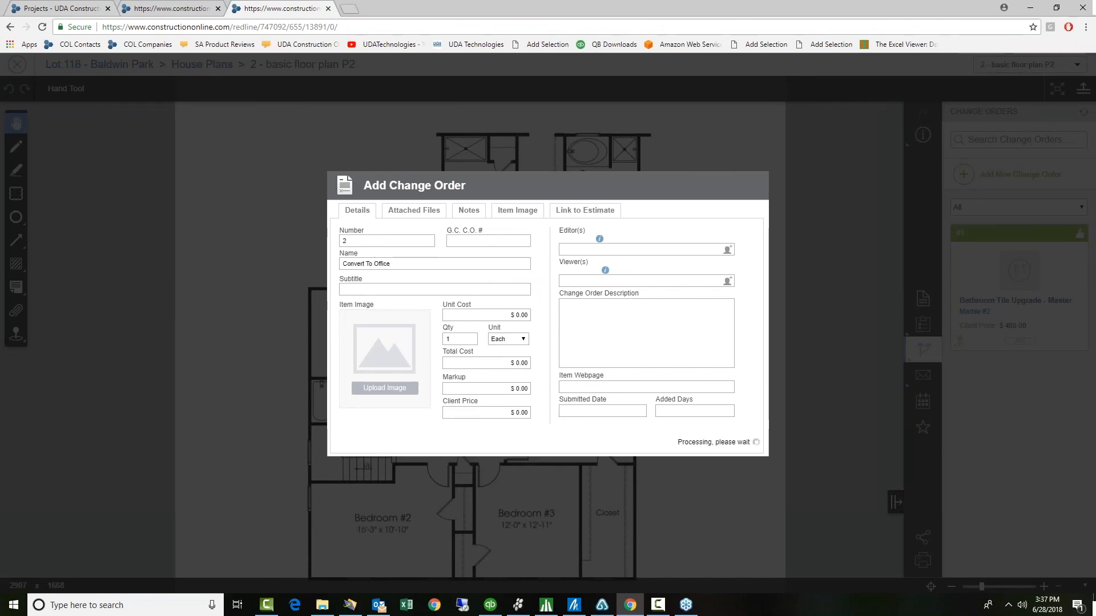
pyautogui.moveTo(968, 476); pyautogui.dragTo(531, 541)
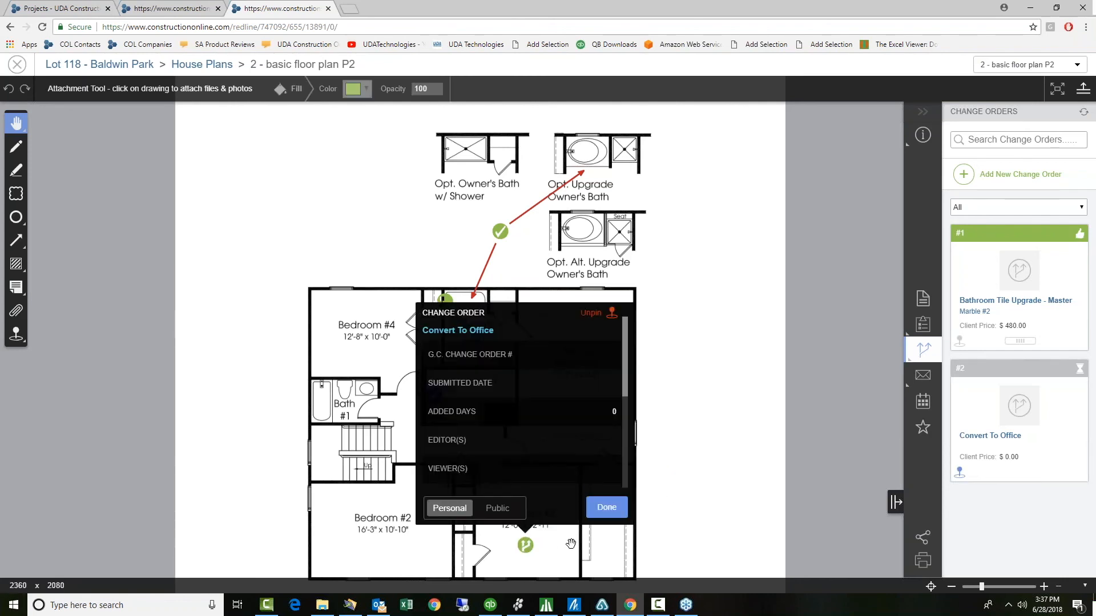
pyautogui.click(697, 499)
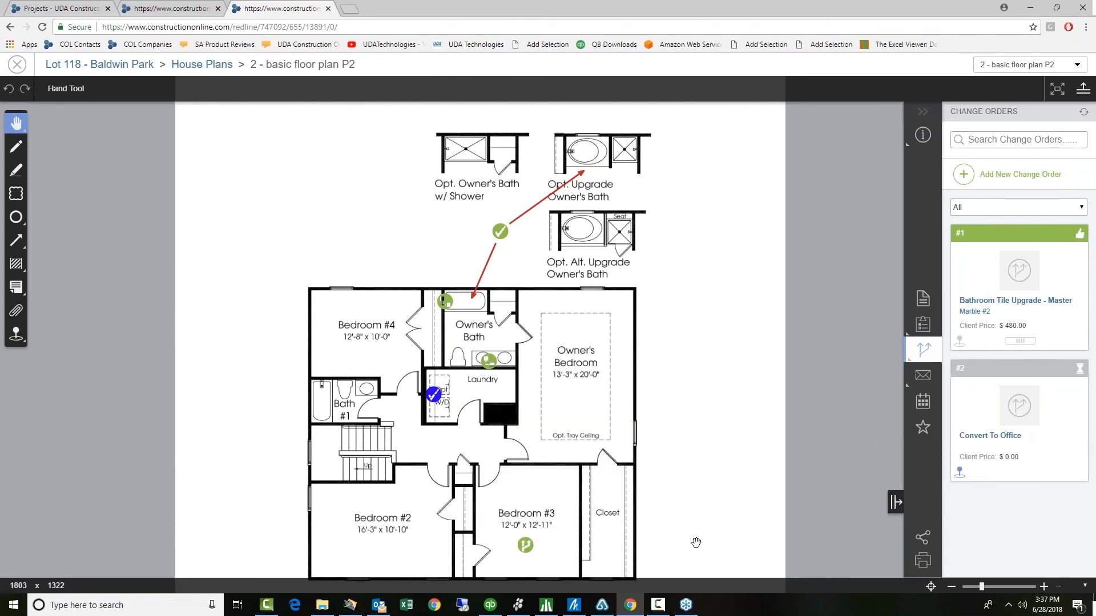
# Review the details of the "Convert To Office" change order pinned in Bedroom #3
pyautogui.scroll(-1, 742, 496)
pyautogui.moveTo(718, 490); pyautogui.dragTo(706, 484)
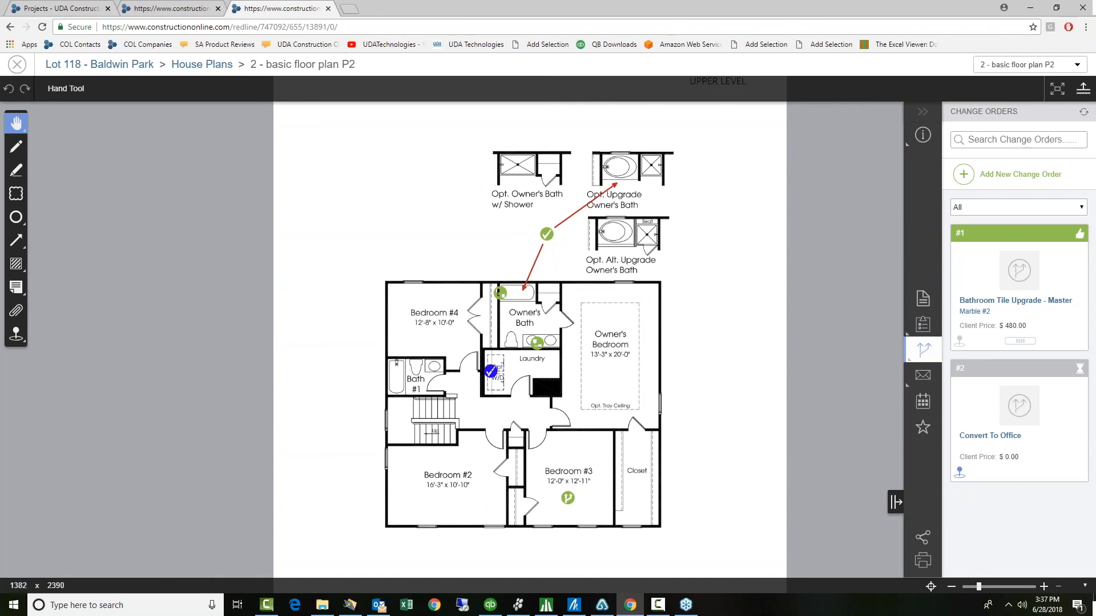
pyautogui.click(567, 499)
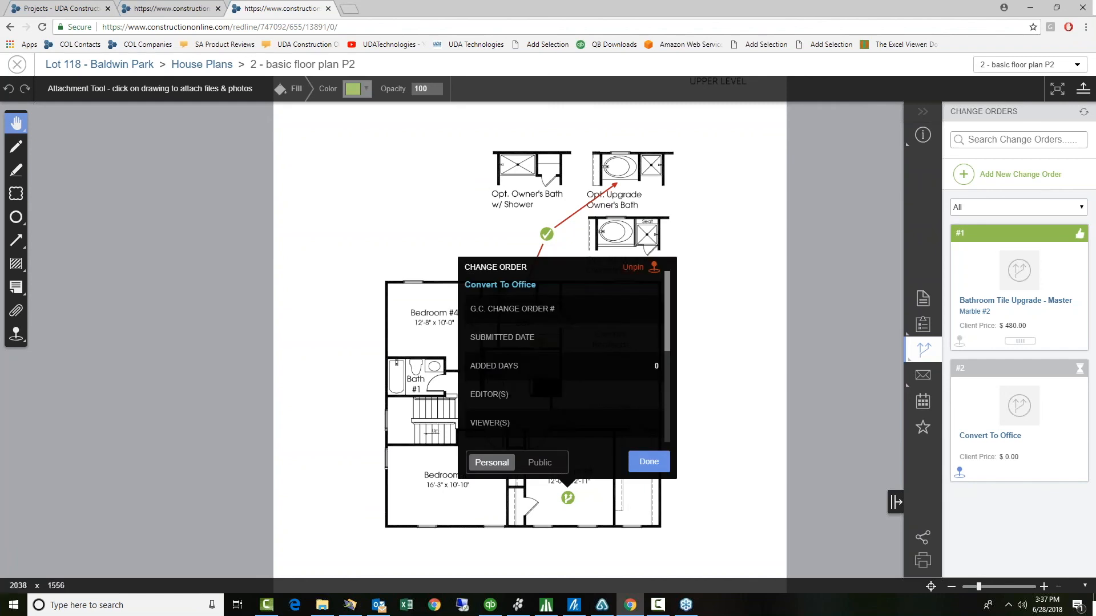
pyautogui.click(652, 464)
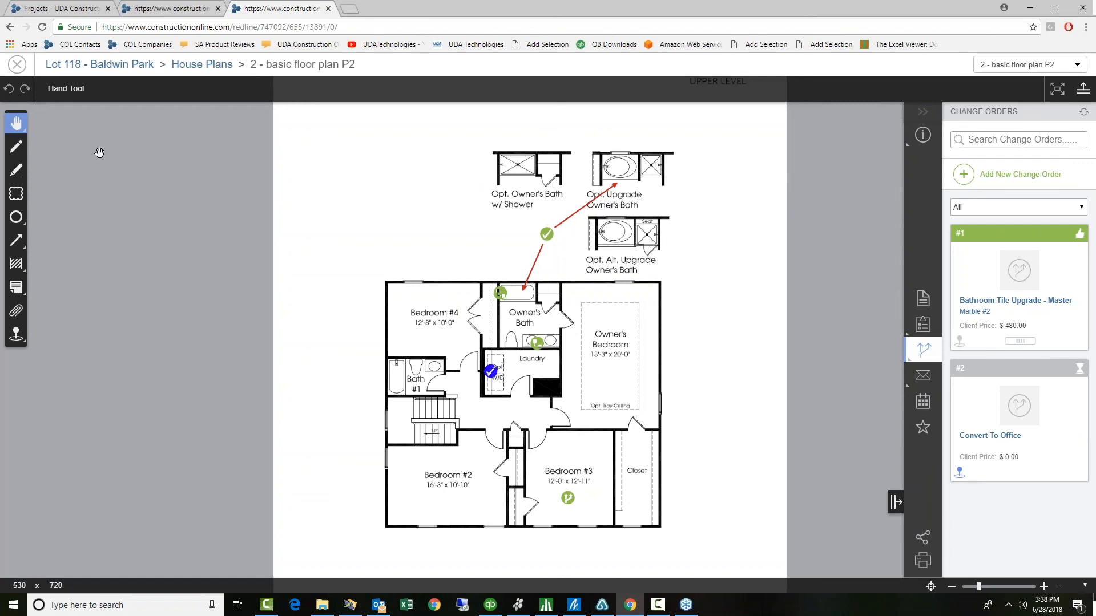
pyautogui.moveTo(597, 455); pyautogui.dragTo(621, 352)
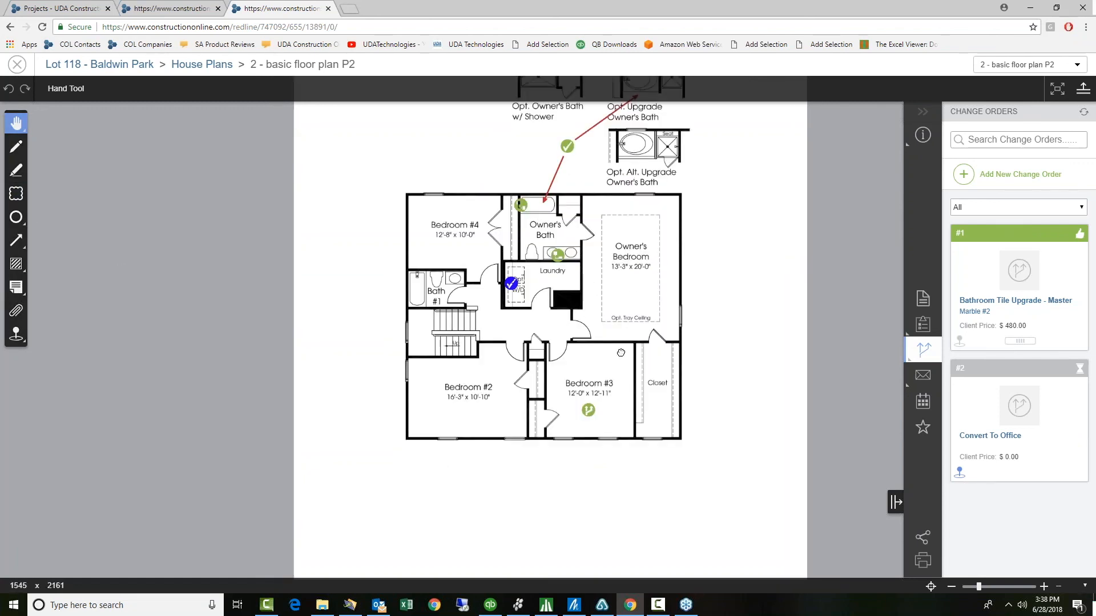
pyautogui.scroll(4, 606, 394)
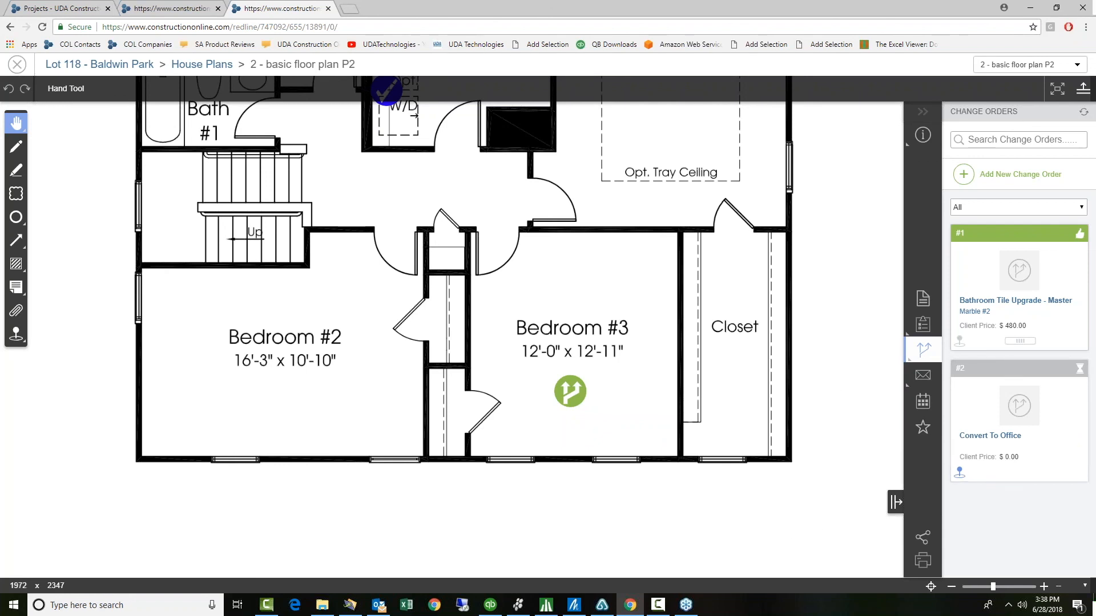
pyautogui.moveTo(909, 377)
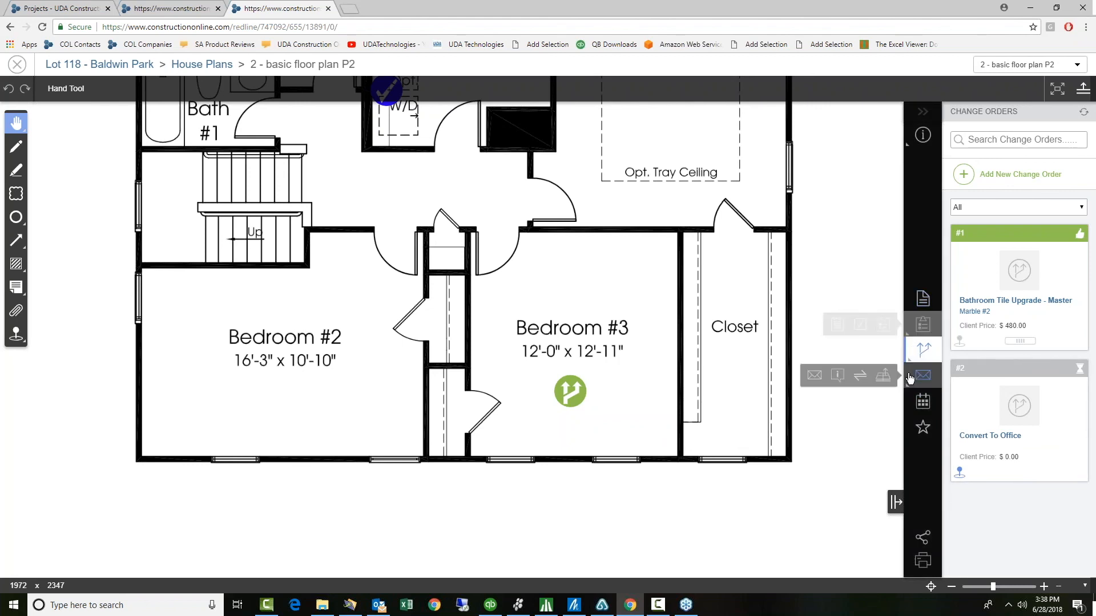
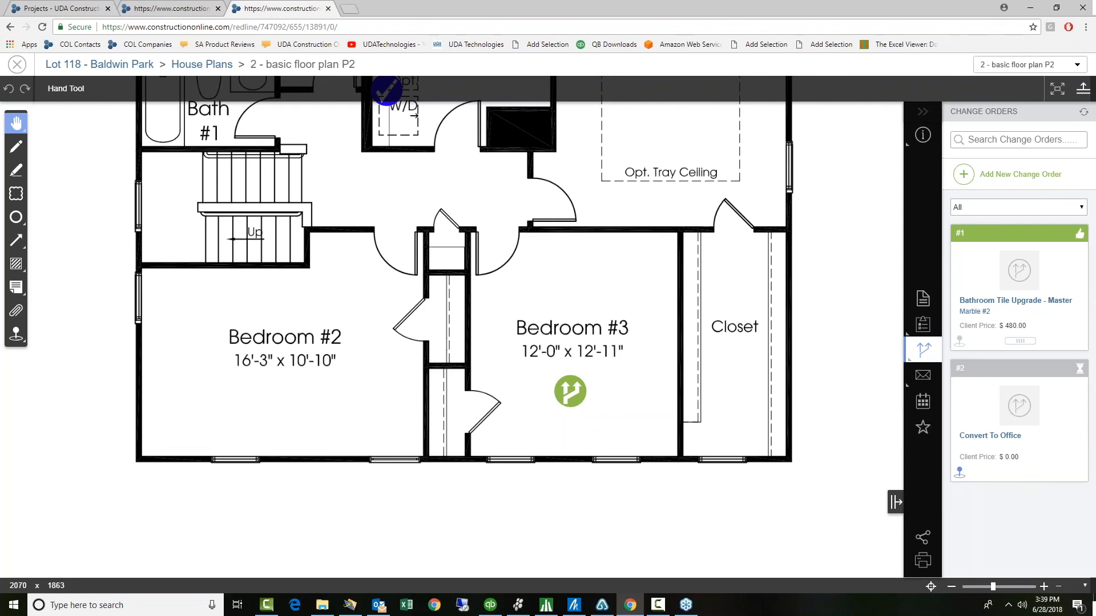
pyautogui.moveTo(922, 135)
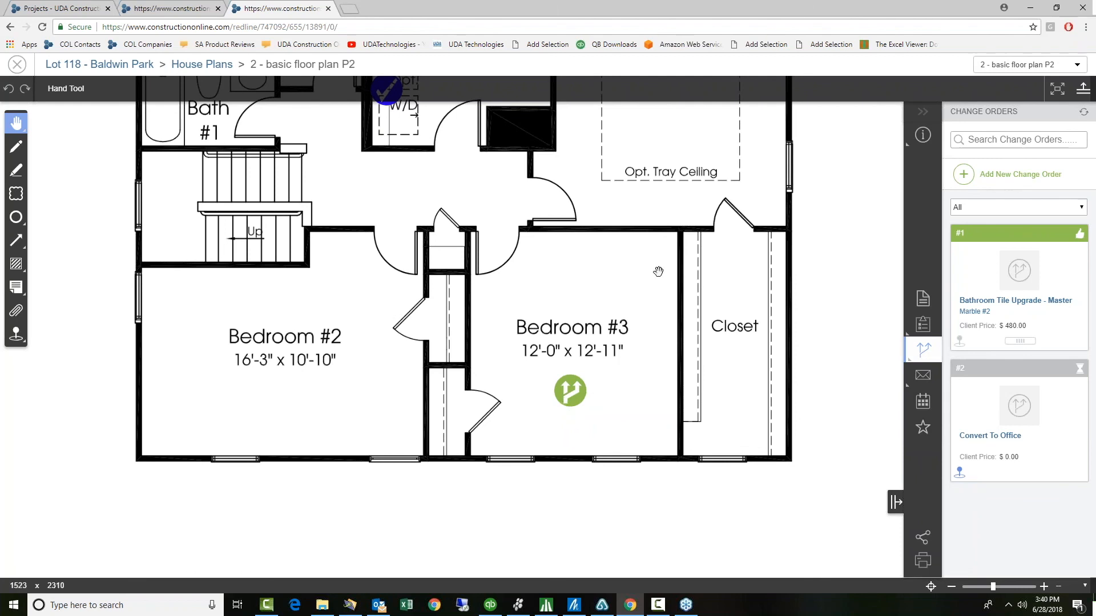
# Review the personal/public visibility setting of the "Order Washer and Dryer" to-do pinned in the laundry
pyautogui.moveTo(388, 96); pyautogui.dragTo(438, 188)
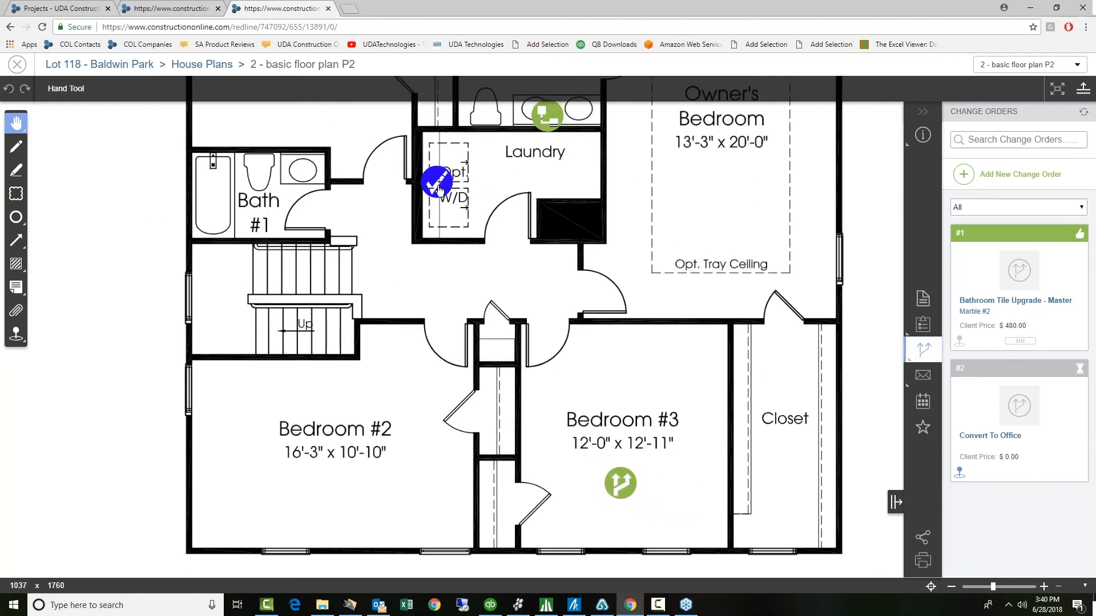
pyautogui.click(438, 186)
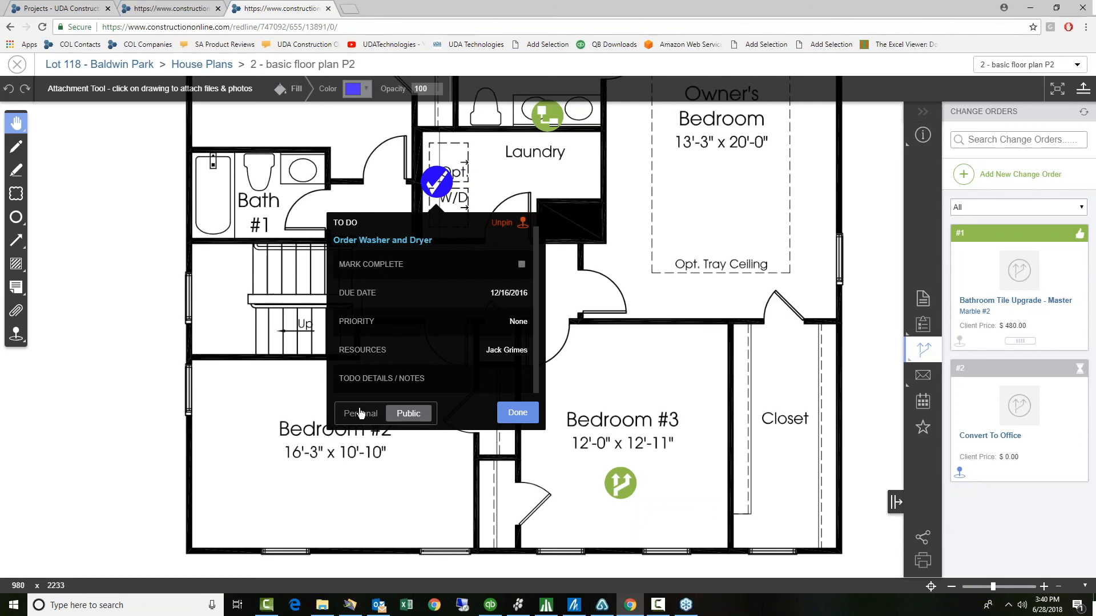
pyautogui.scroll(1, 353, 404)
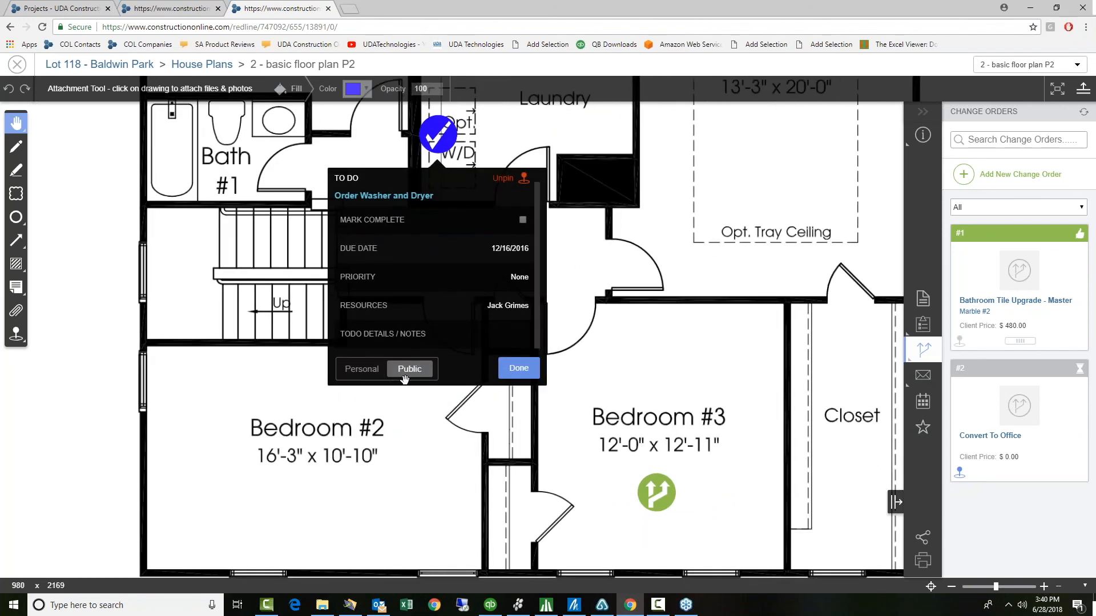
pyautogui.scroll(-1, 404, 379)
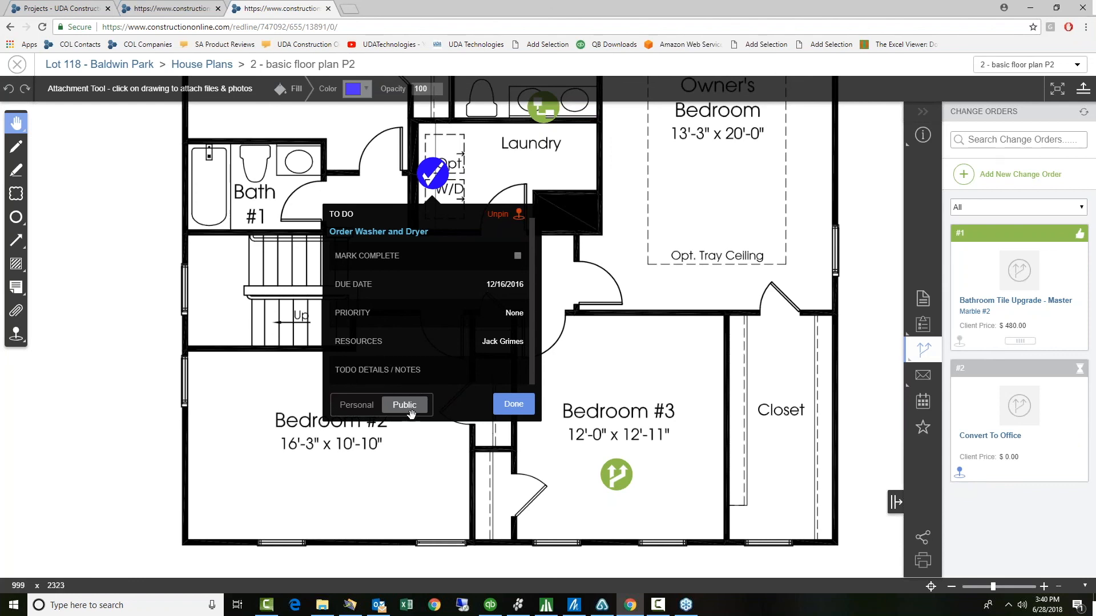
pyautogui.click(509, 407)
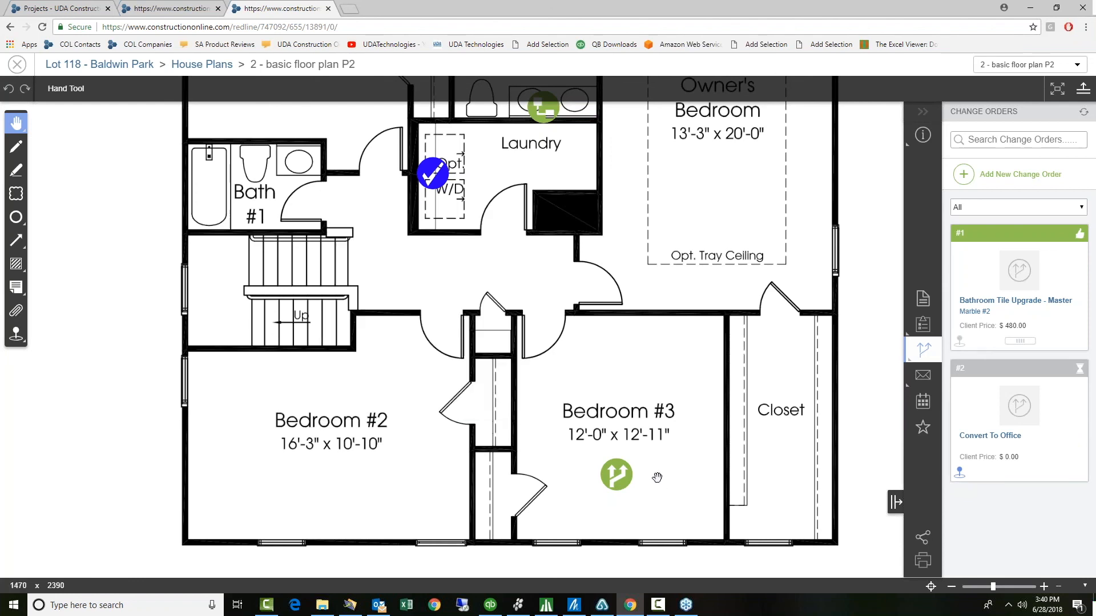
# Make the "Convert To Office" change order pin in Bedroom #3 public
pyautogui.click(622, 480)
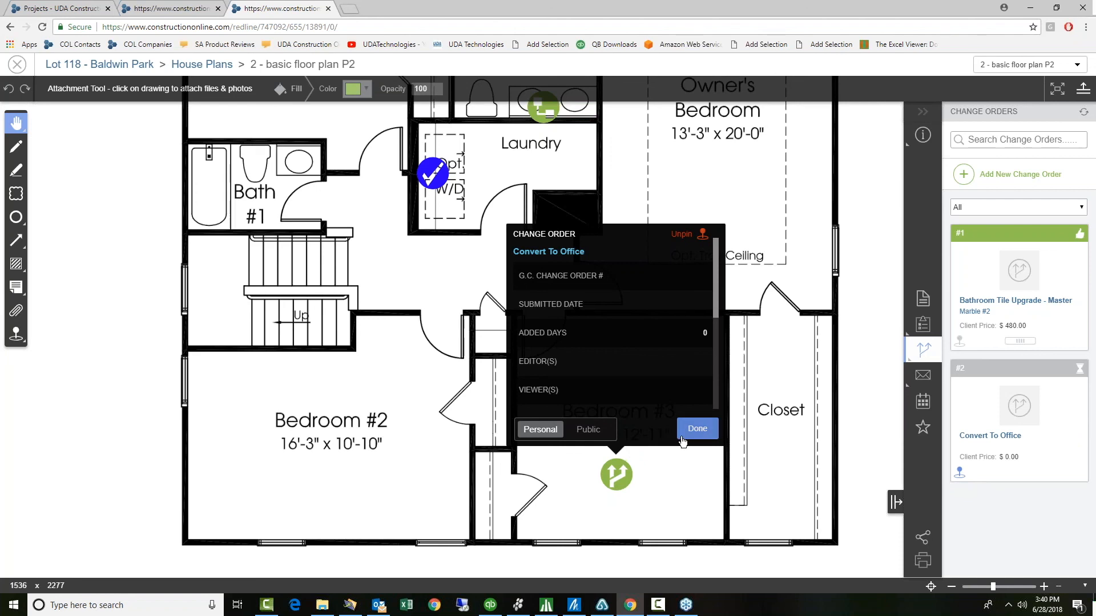
pyautogui.click(590, 429)
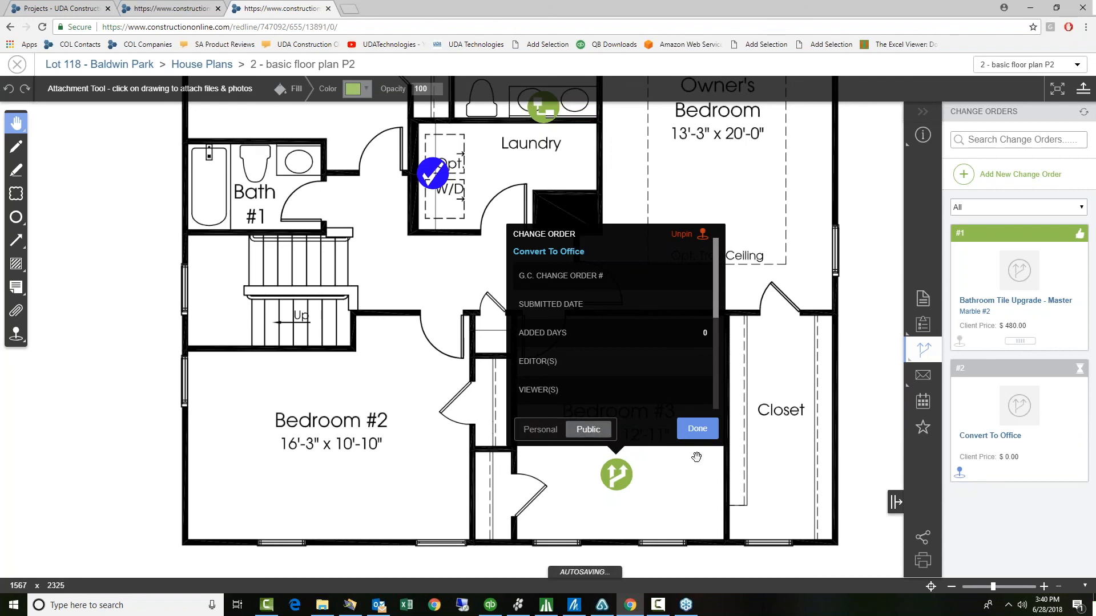
pyautogui.click(694, 433)
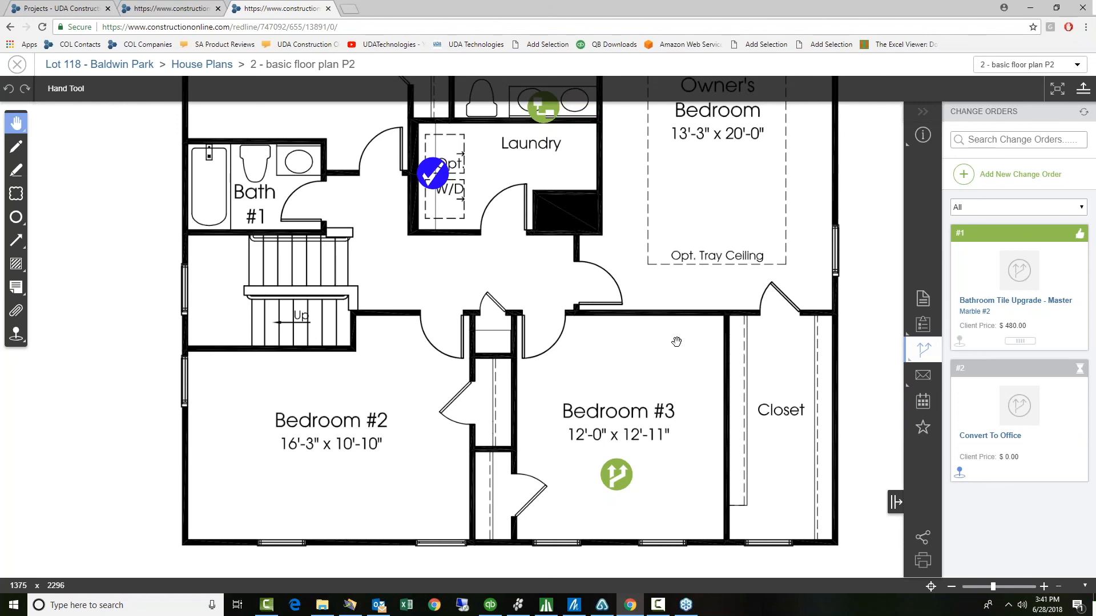
# Review the options for sharing the basic floor plan P2 drawing and leave without sharing it
pyautogui.moveTo(920, 147)
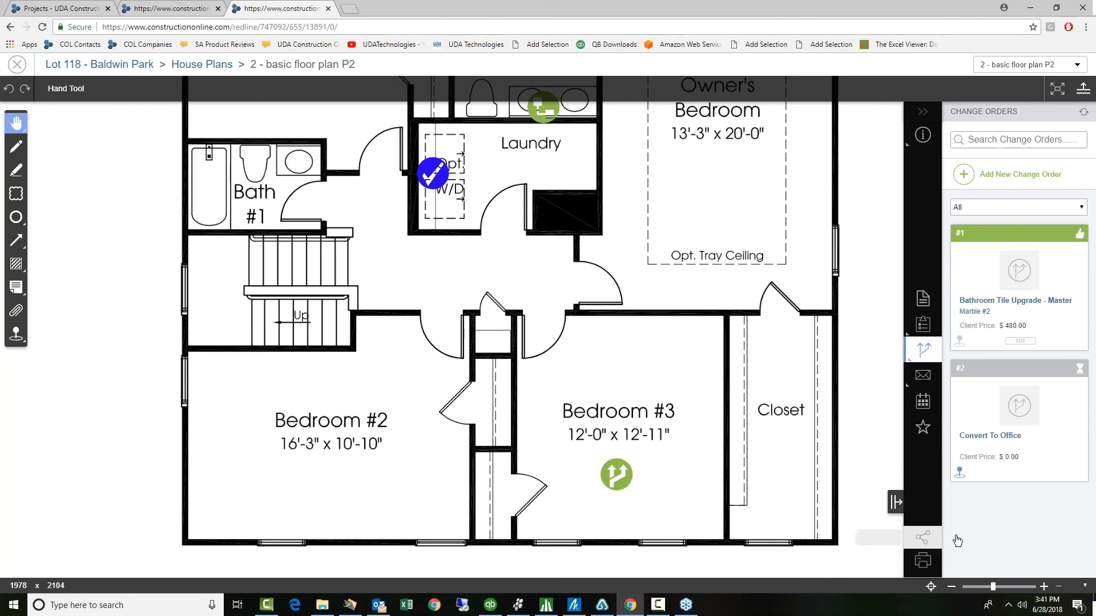
pyautogui.click(924, 539)
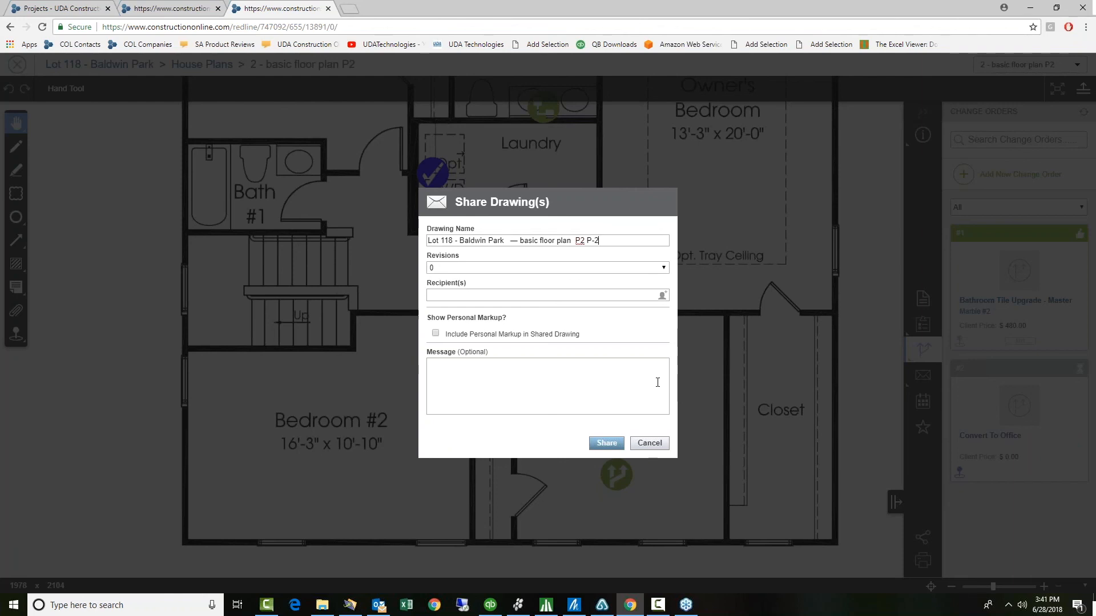
pyautogui.click(649, 444)
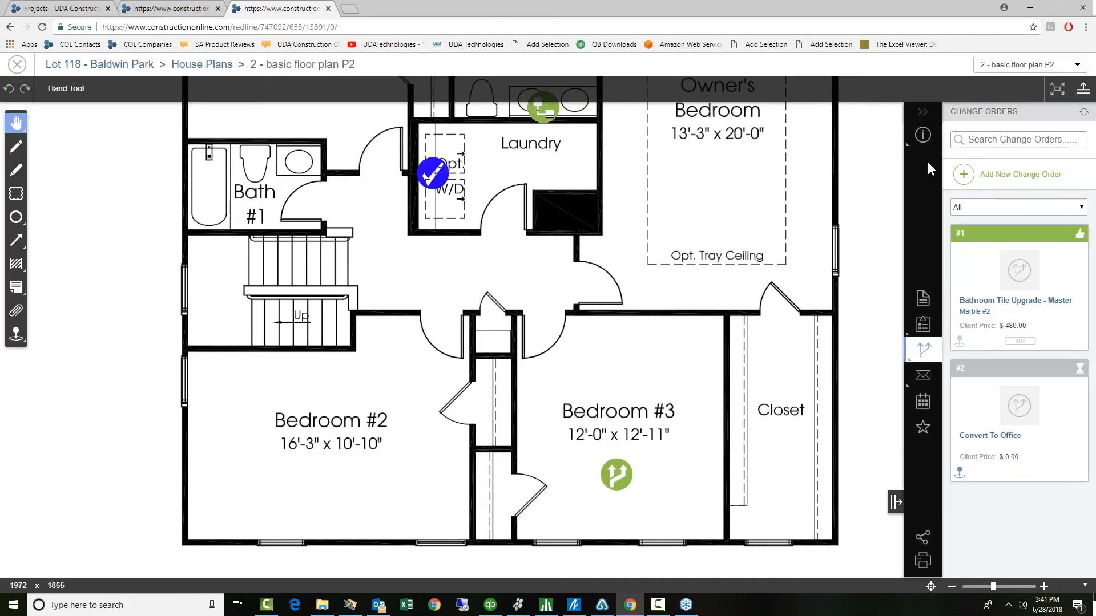
# Display the project team list for this drawing
pyautogui.moveTo(922, 135)
pyautogui.click(883, 136)
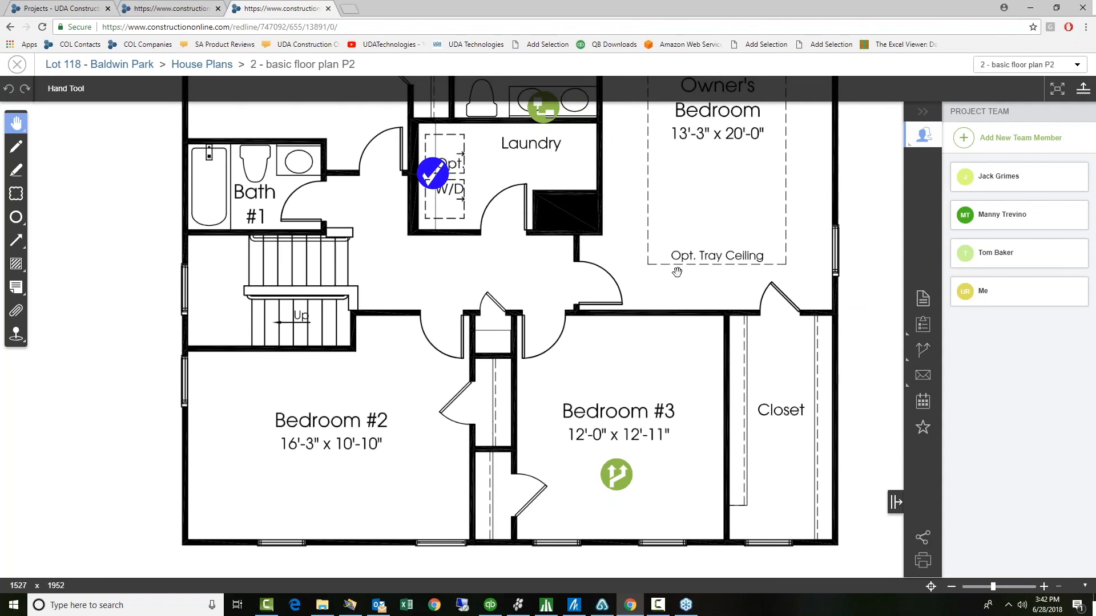
pyautogui.scroll(-3, 677, 272)
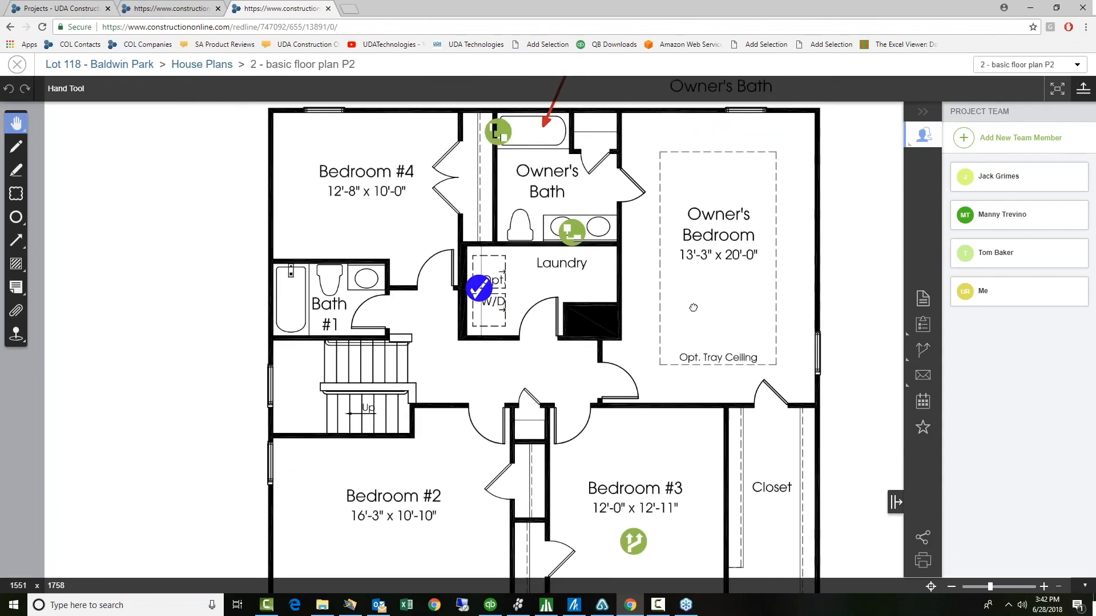
pyautogui.moveTo(693, 307); pyautogui.dragTo(692, 324)
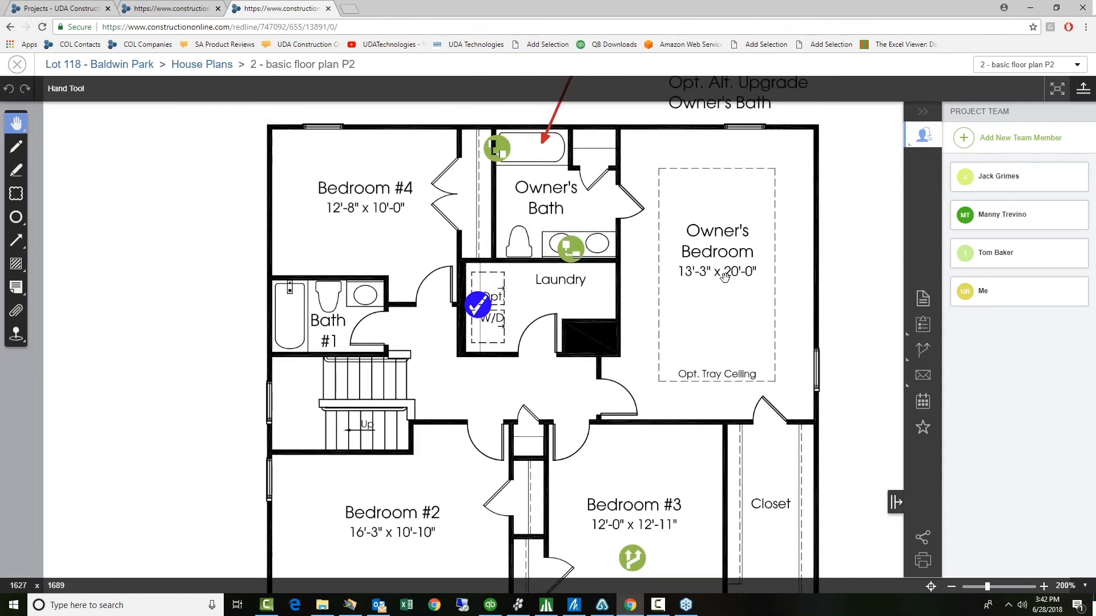
pyautogui.scroll(-2, 697, 267)
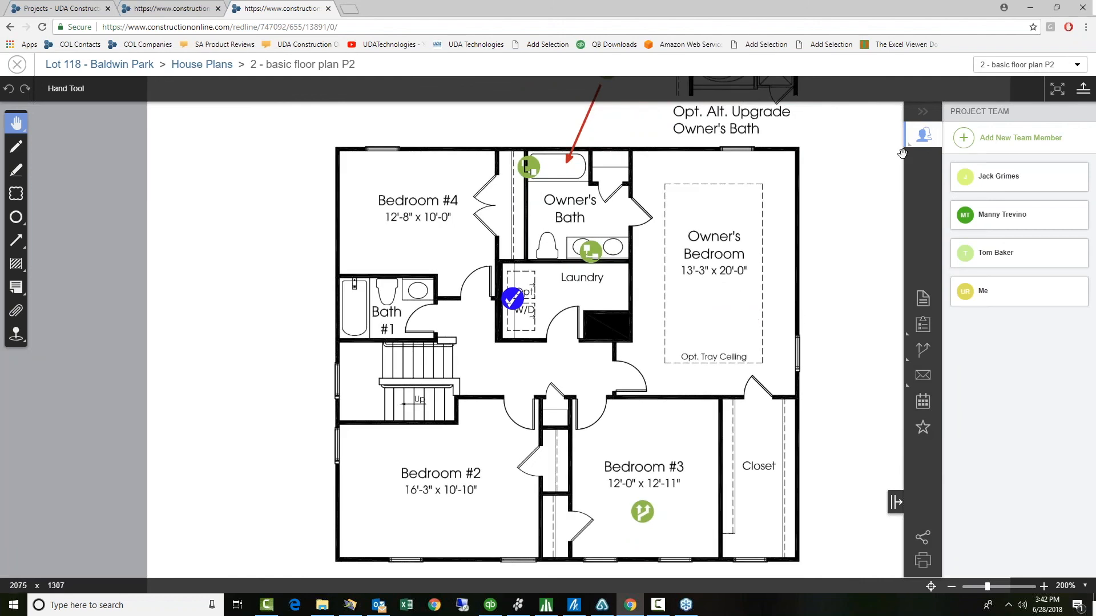
# Open the drawing's history and roll it back to the Resize Arrow #4 state and further to Add Arrow #3
pyautogui.moveTo(905, 140)
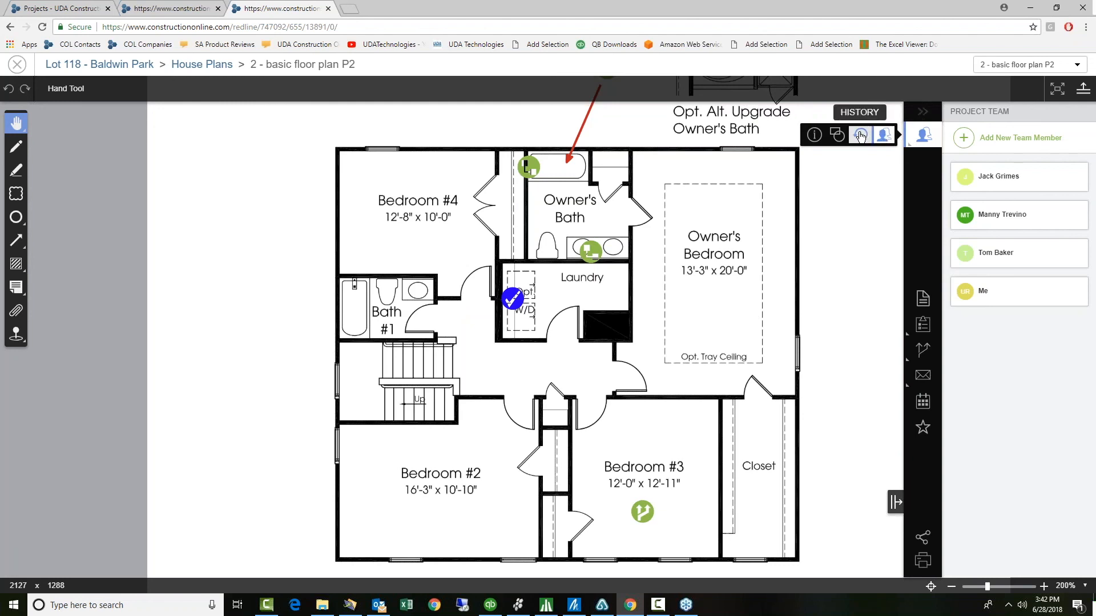
pyautogui.click(861, 135)
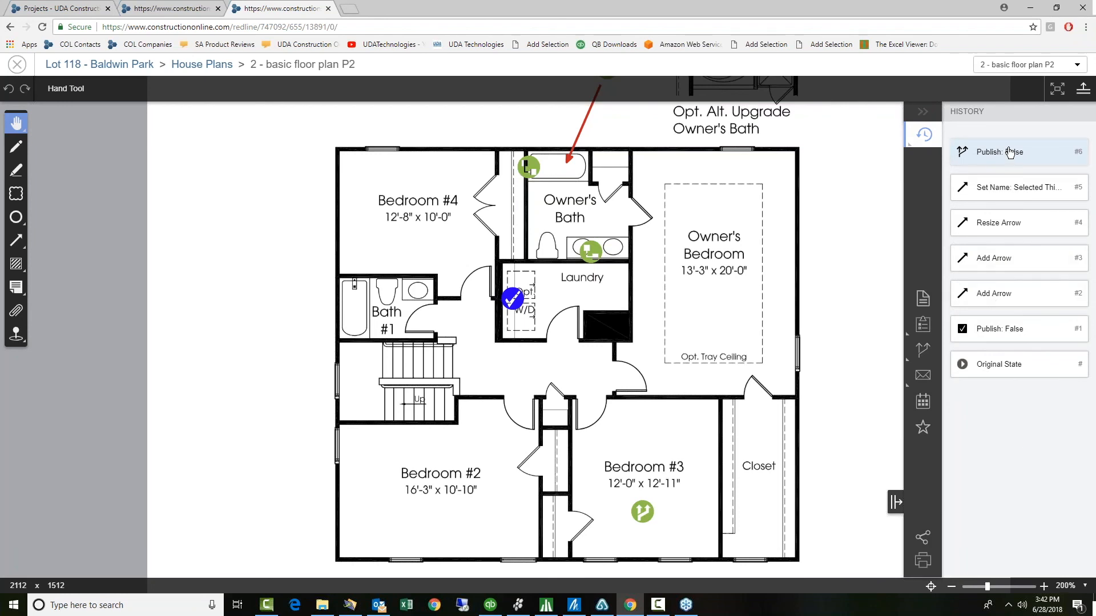
pyautogui.click(1000, 221)
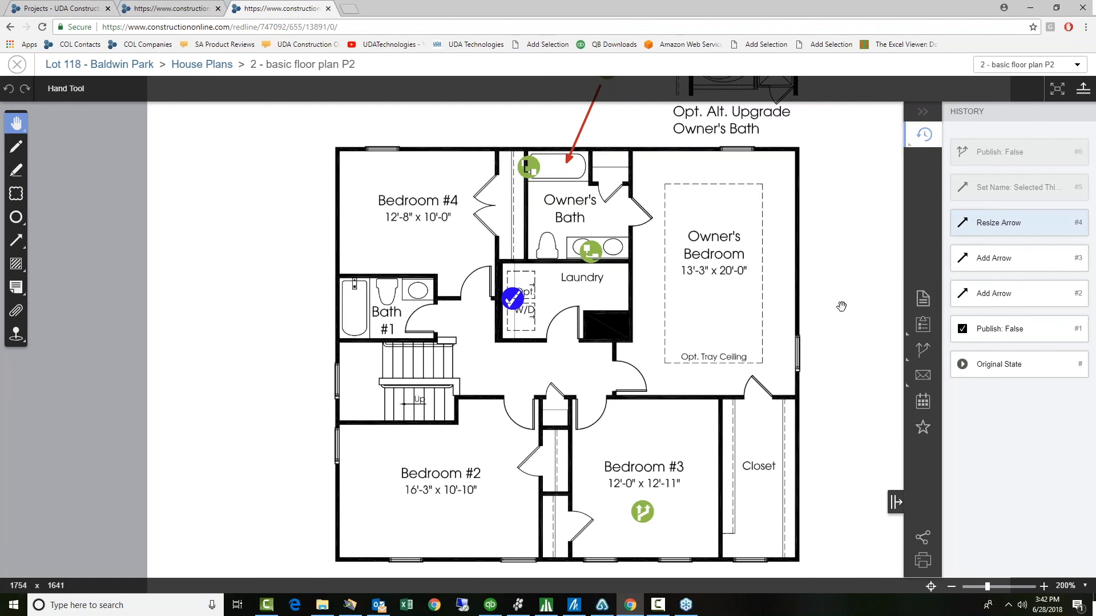
pyautogui.scroll(-2, 865, 436)
pyautogui.moveTo(825, 184); pyautogui.dragTo(808, 294)
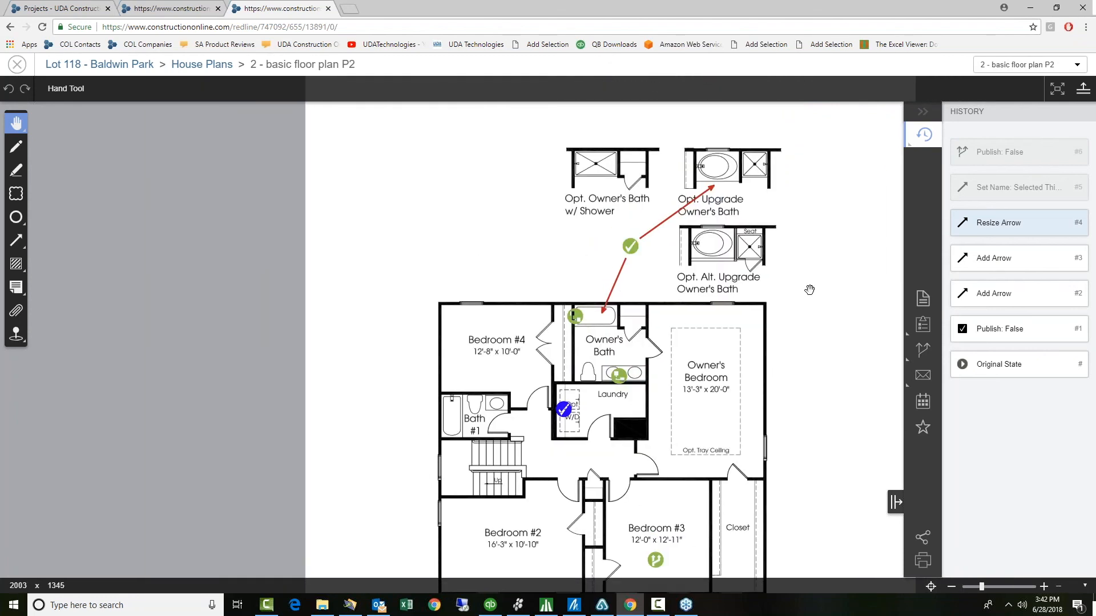
pyautogui.click(1010, 258)
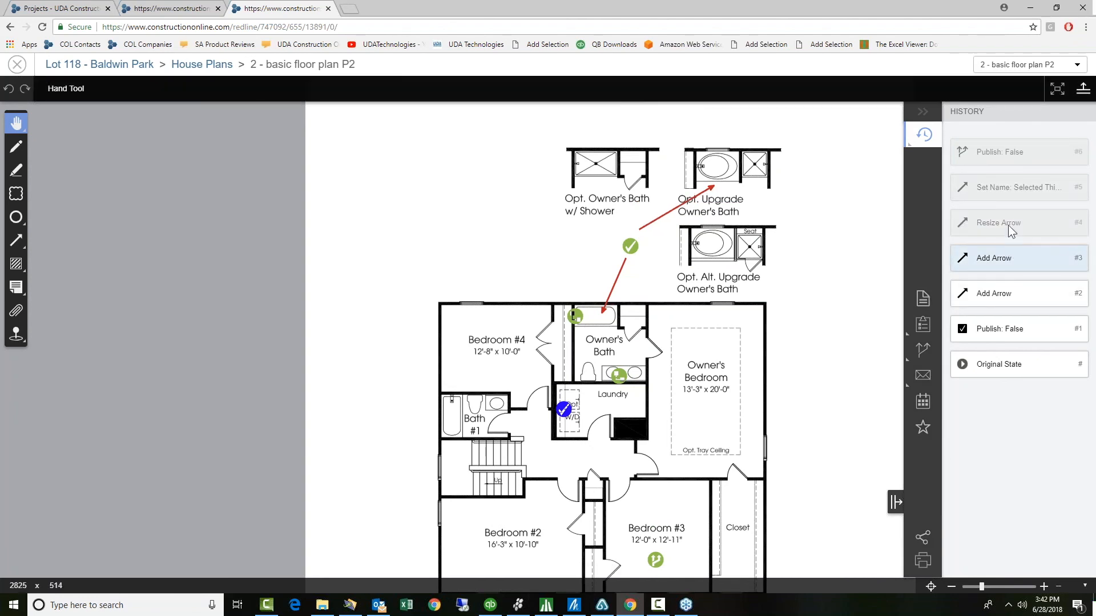
# Restore the drawing to its latest history state, Publish #6
pyautogui.click(983, 149)
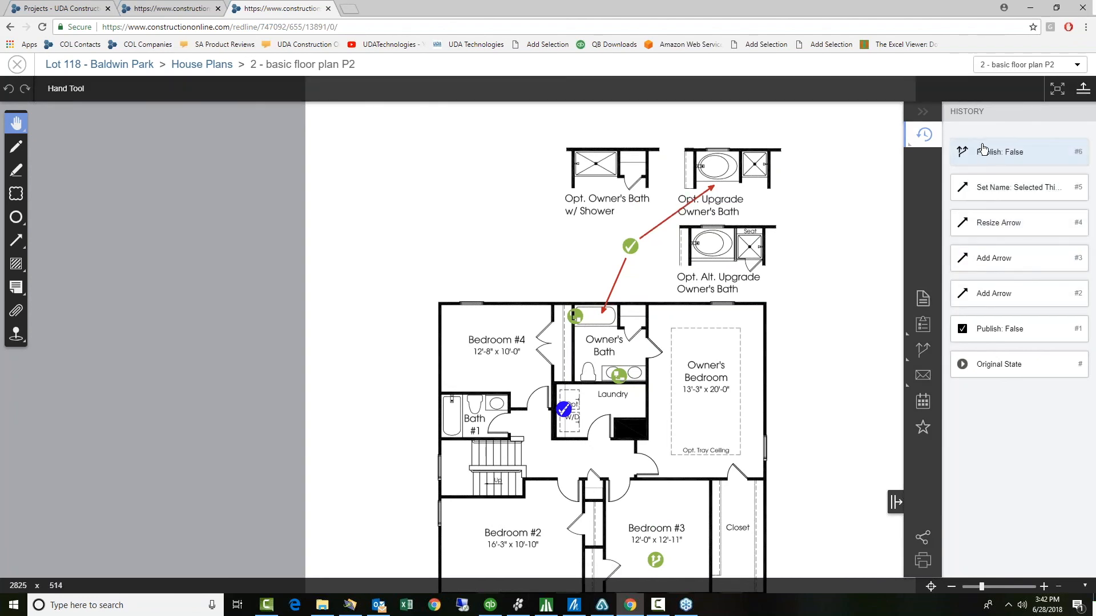
pyautogui.click(977, 190)
pyautogui.click(984, 158)
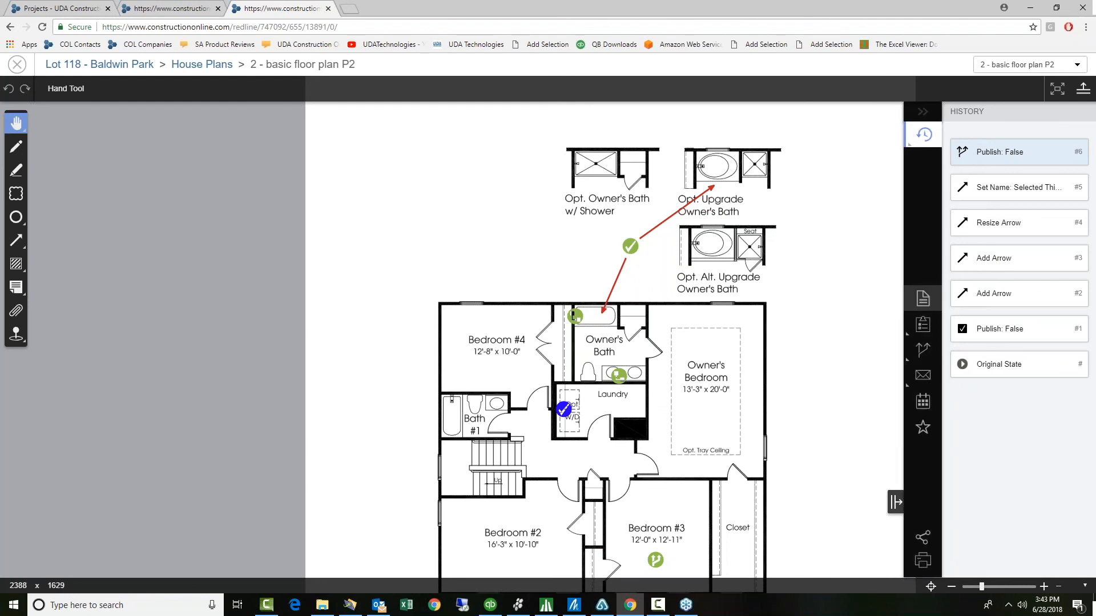
# Examine the drawing's information and its list of available revisions
pyautogui.click(919, 134)
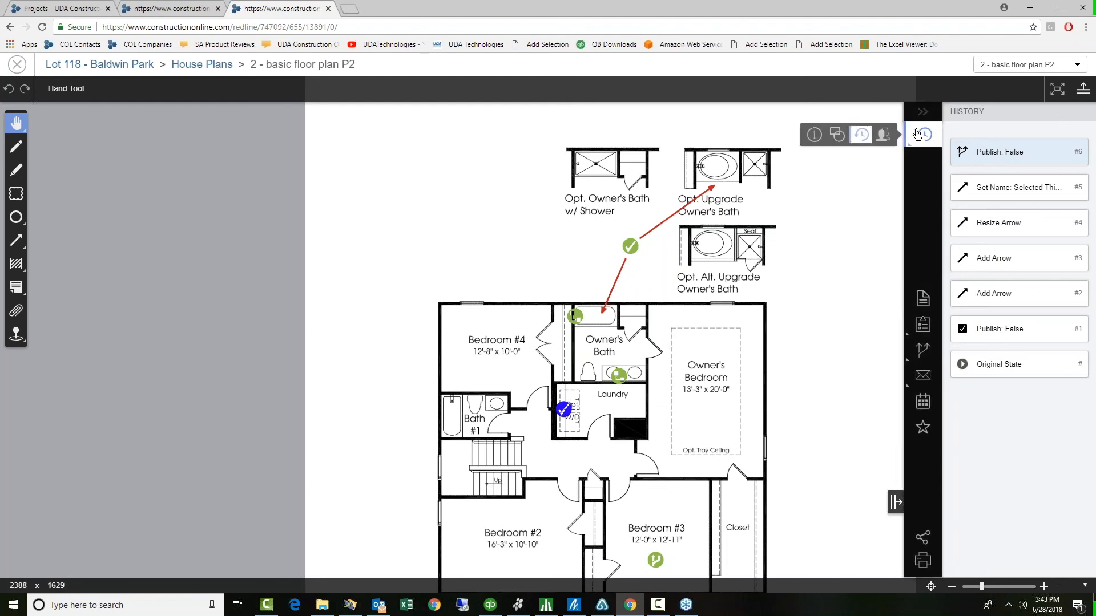
pyautogui.click(814, 135)
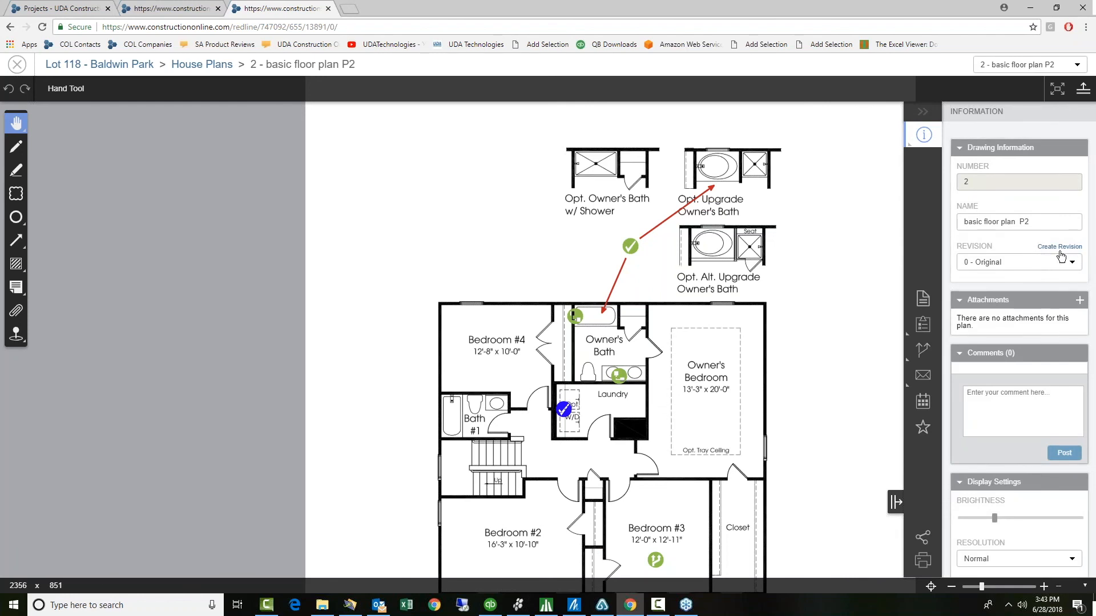
pyautogui.moveTo(723, 467); pyautogui.dragTo(723, 435)
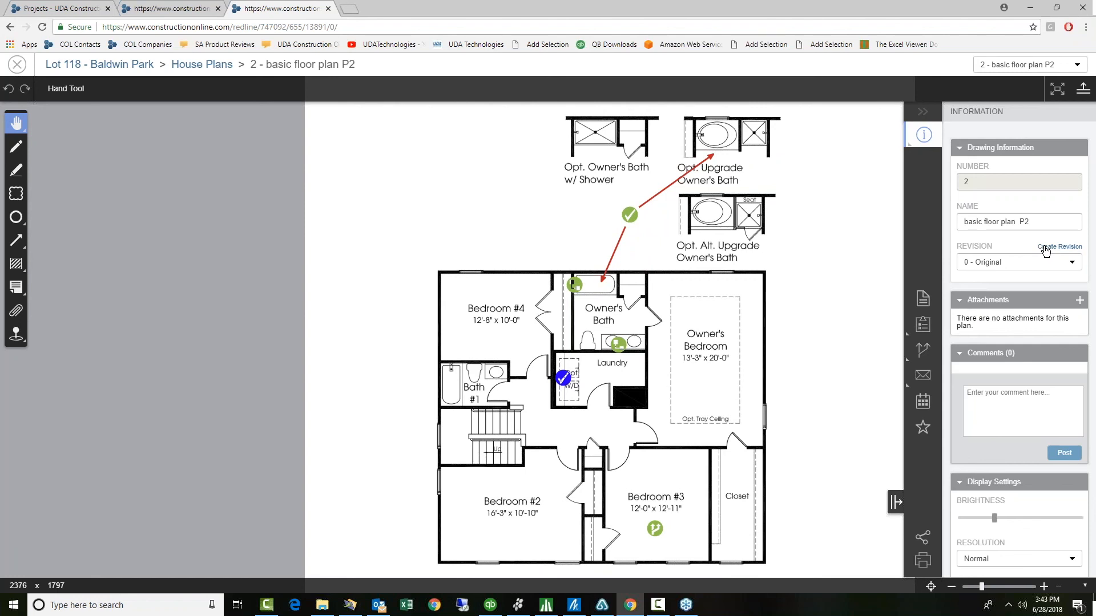
pyautogui.click(1072, 262)
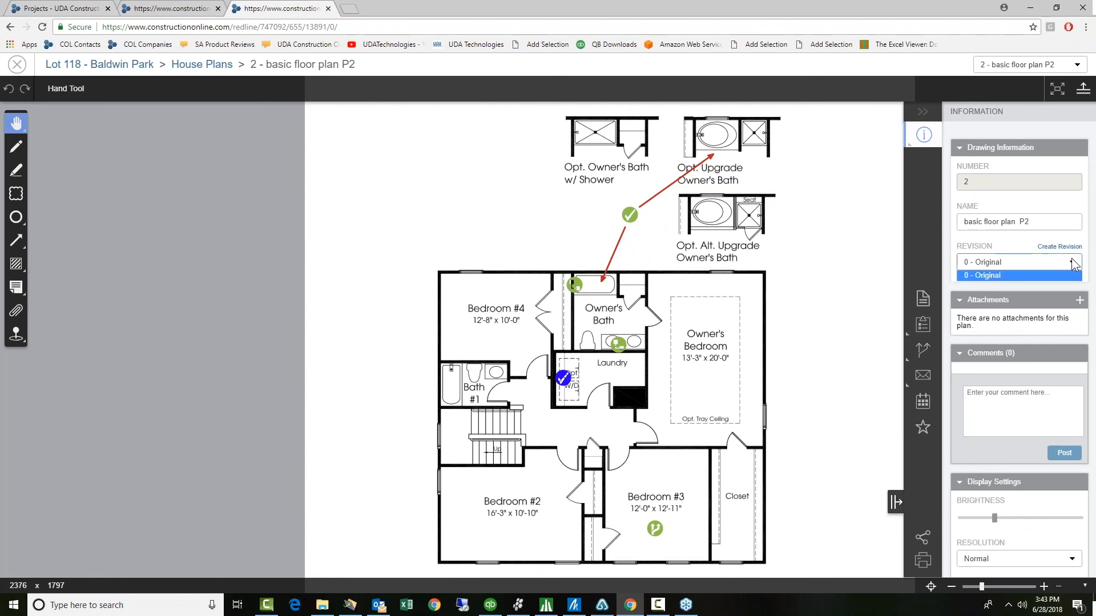
pyautogui.click(795, 260)
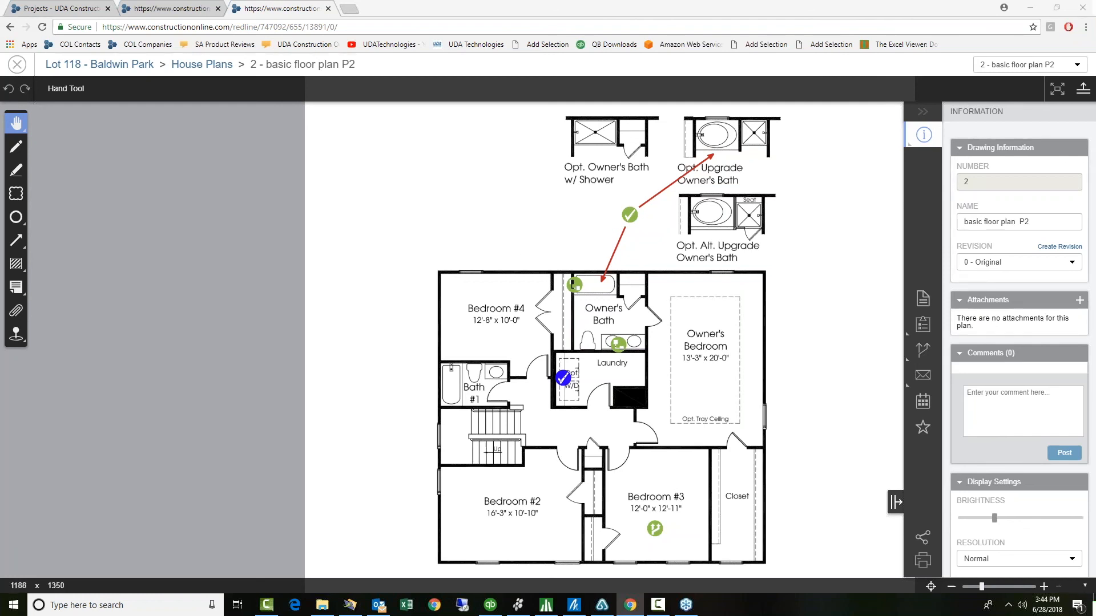
# Circle the Bedroom #4 label with a red freehand pencil stroke of width 1
pyautogui.click(16, 151)
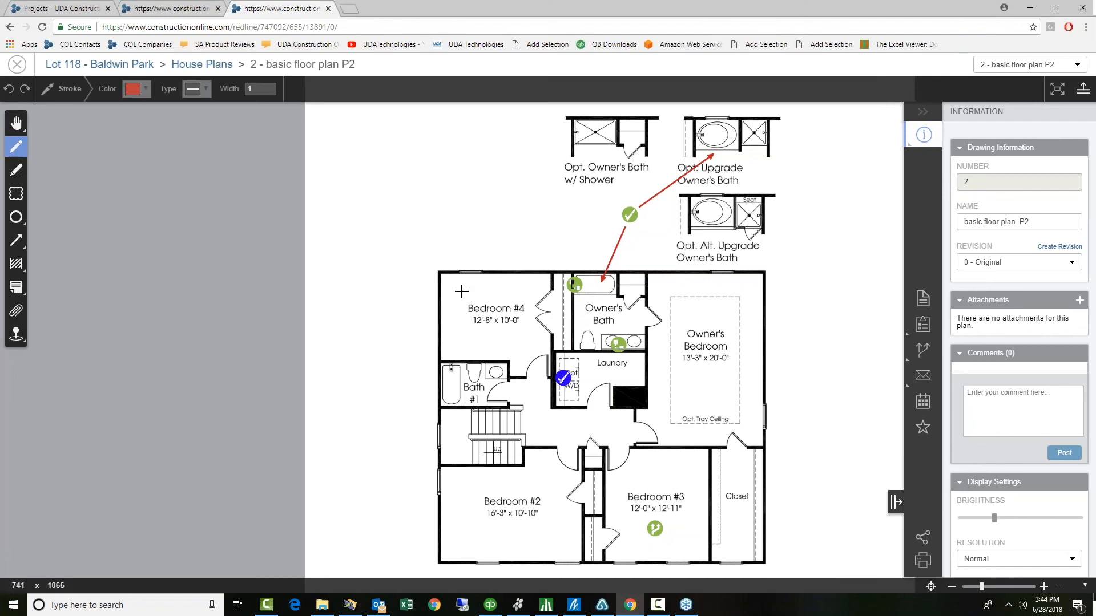
pyautogui.moveTo(535, 298)
pyautogui.mouseDown()
pyautogui.moveTo(501, 280)
pyautogui.moveTo(471, 342)
pyautogui.moveTo(530, 309)
pyautogui.mouseUp()
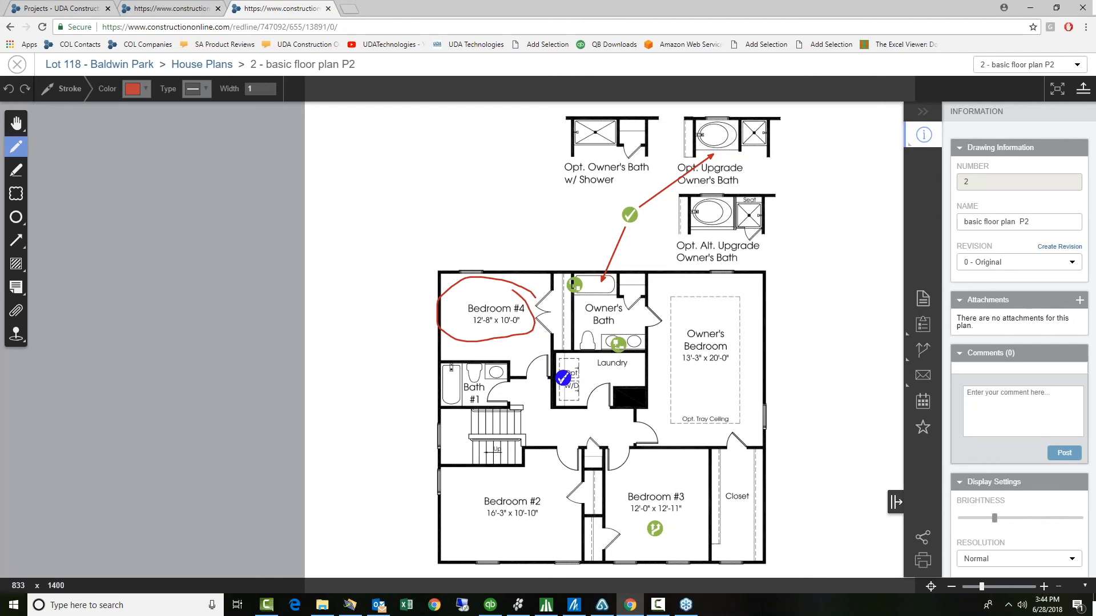